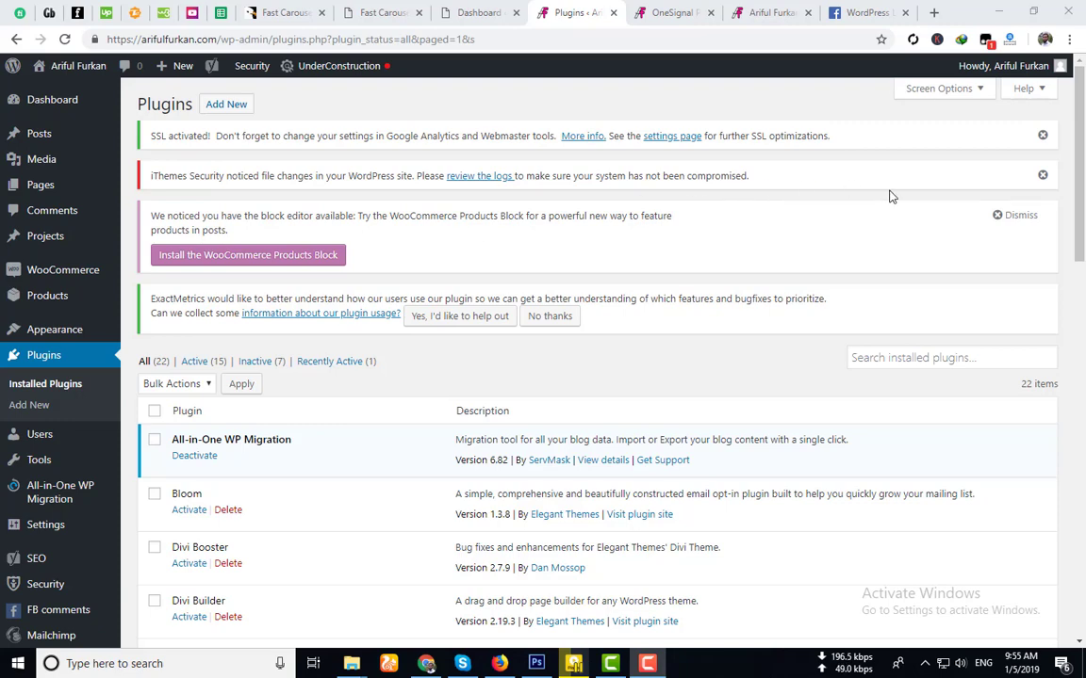
# Step: Find the Monarch Plugin and its description among the installed plugins, and view the site's home page
pyautogui.scroll(-15, 894, 193)
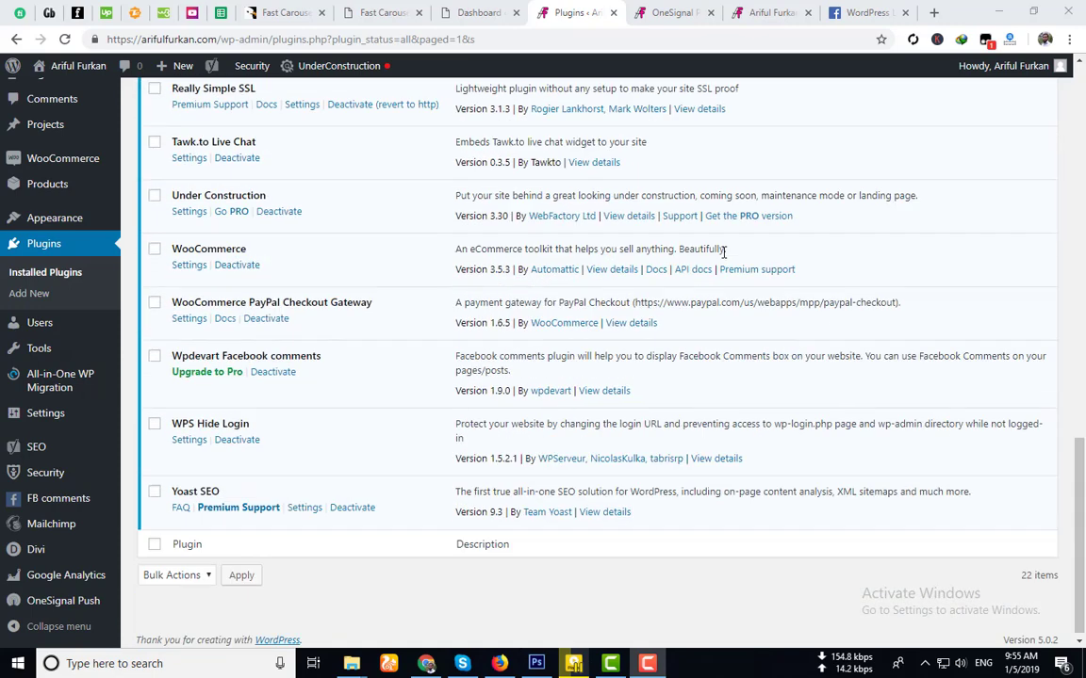
pyautogui.scroll(3, 311, 238)
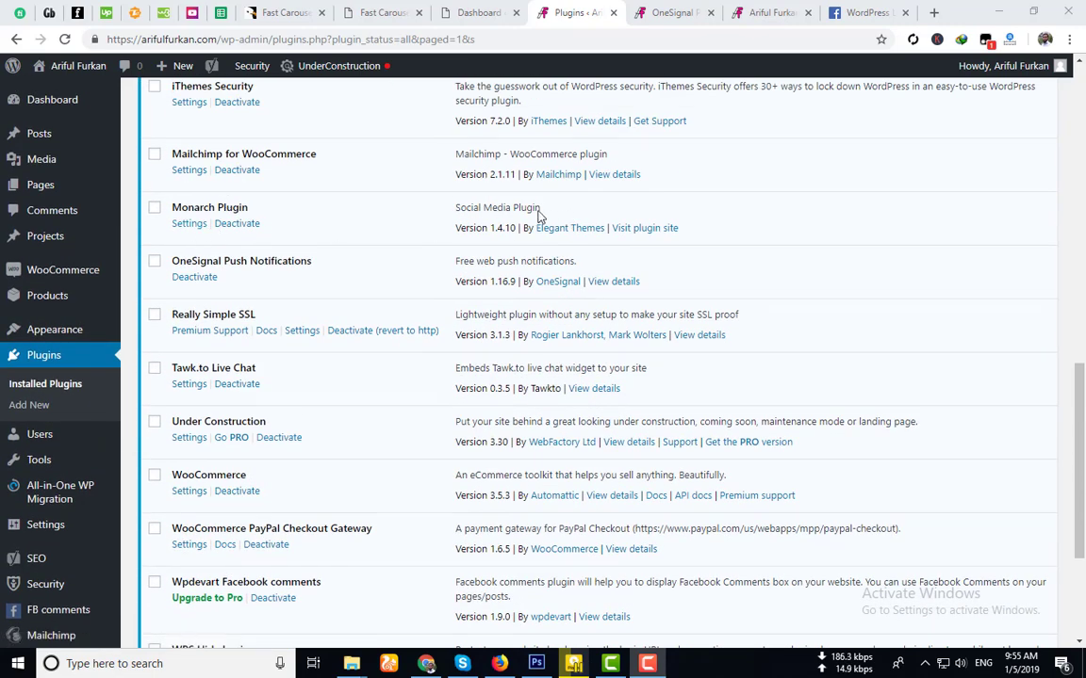
pyautogui.moveTo(540, 210); pyautogui.dragTo(465, 211)
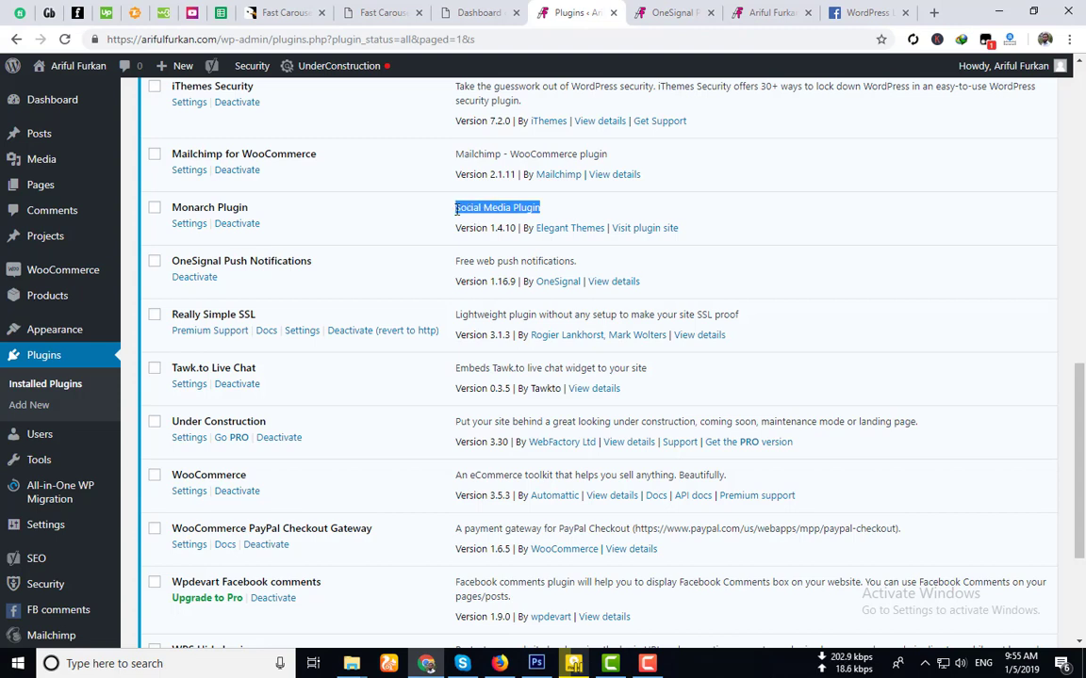
pyautogui.click(476, 206)
pyautogui.click(768, 12)
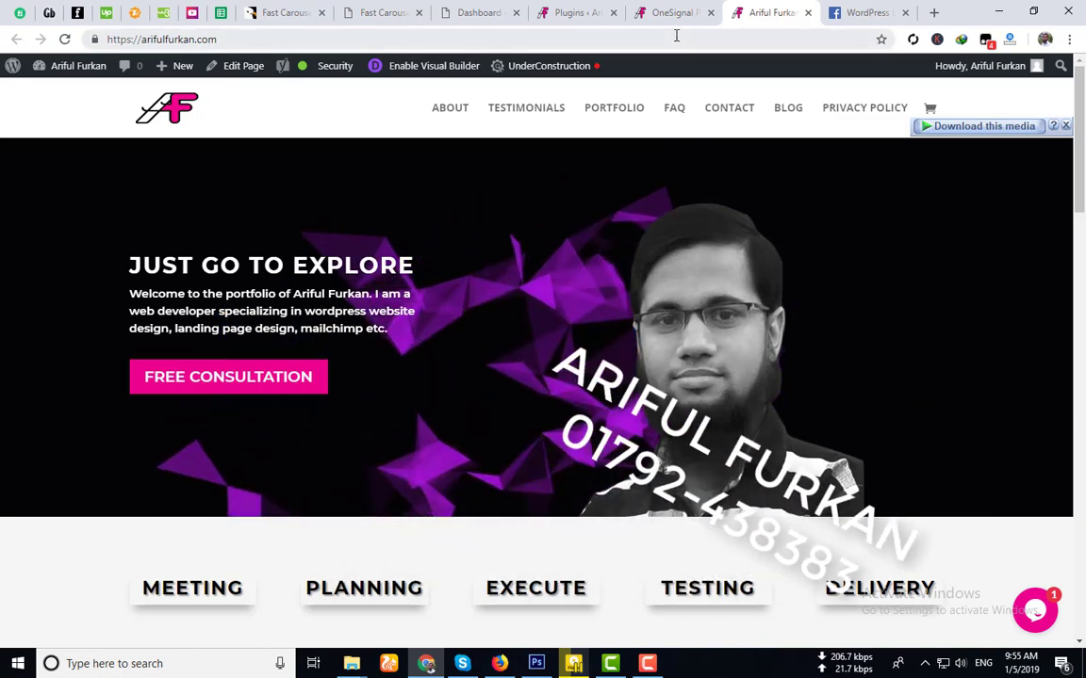
pyautogui.click(597, 7)
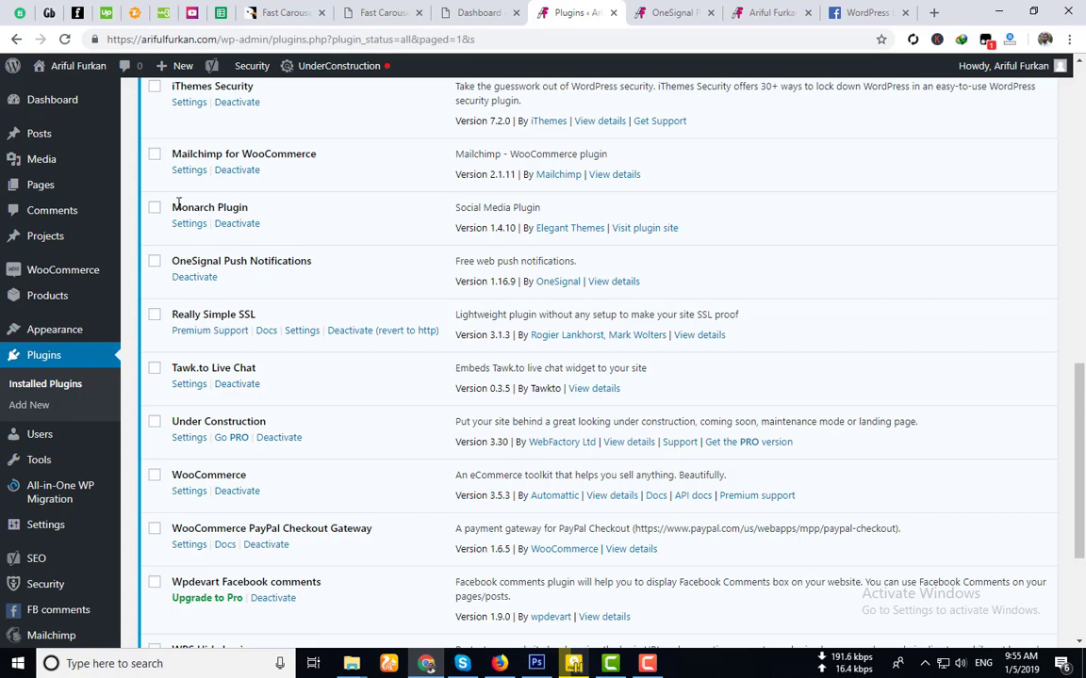
pyautogui.moveTo(179, 207); pyautogui.dragTo(213, 208)
pyautogui.click(239, 204)
# Step: Open the settings of the Monarch Plugin from the installed plugins list
pyautogui.scroll(-3, 160, 306)
pyautogui.moveTo(55, 424)
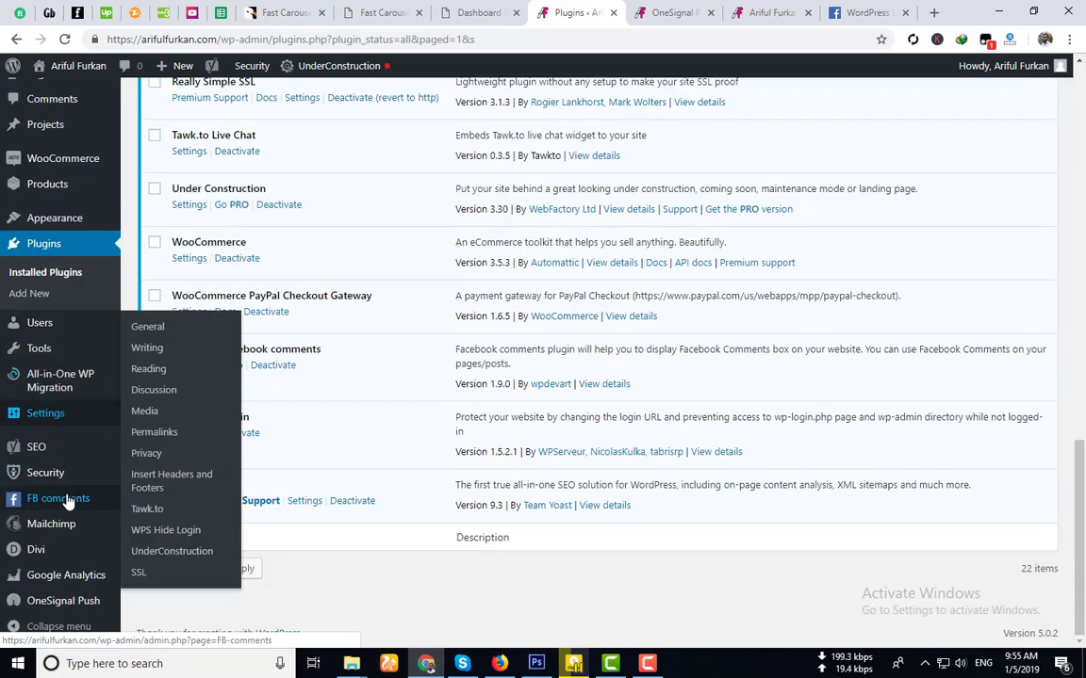
pyautogui.scroll(3, 57, 581)
pyautogui.scroll(2, 56, 581)
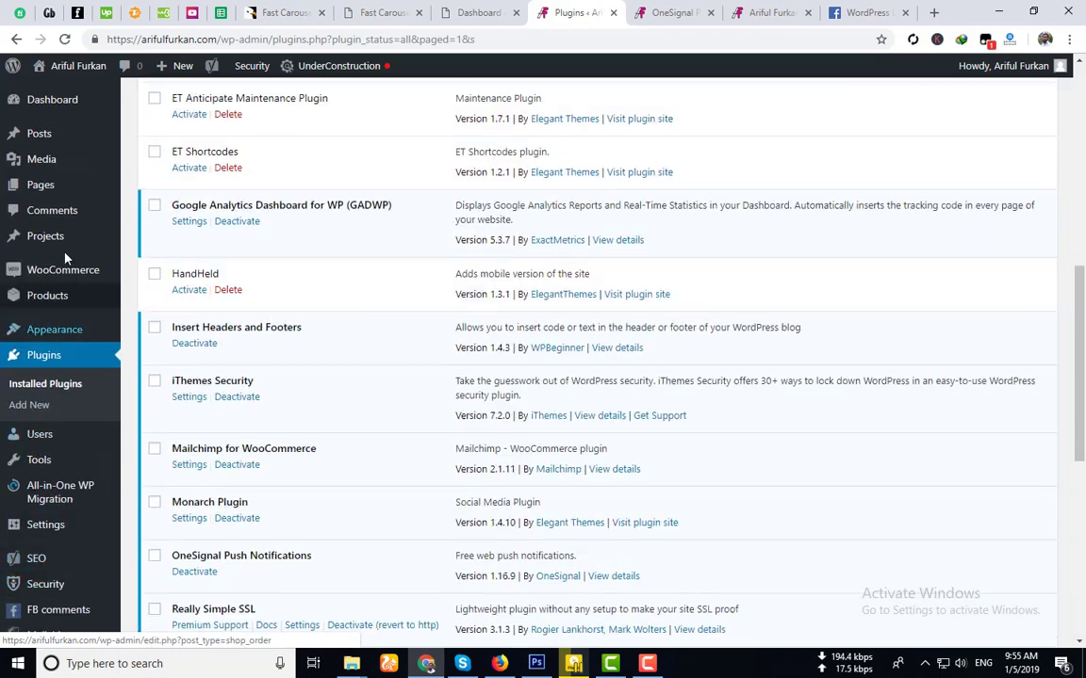
pyautogui.scroll(-2, 292, 330)
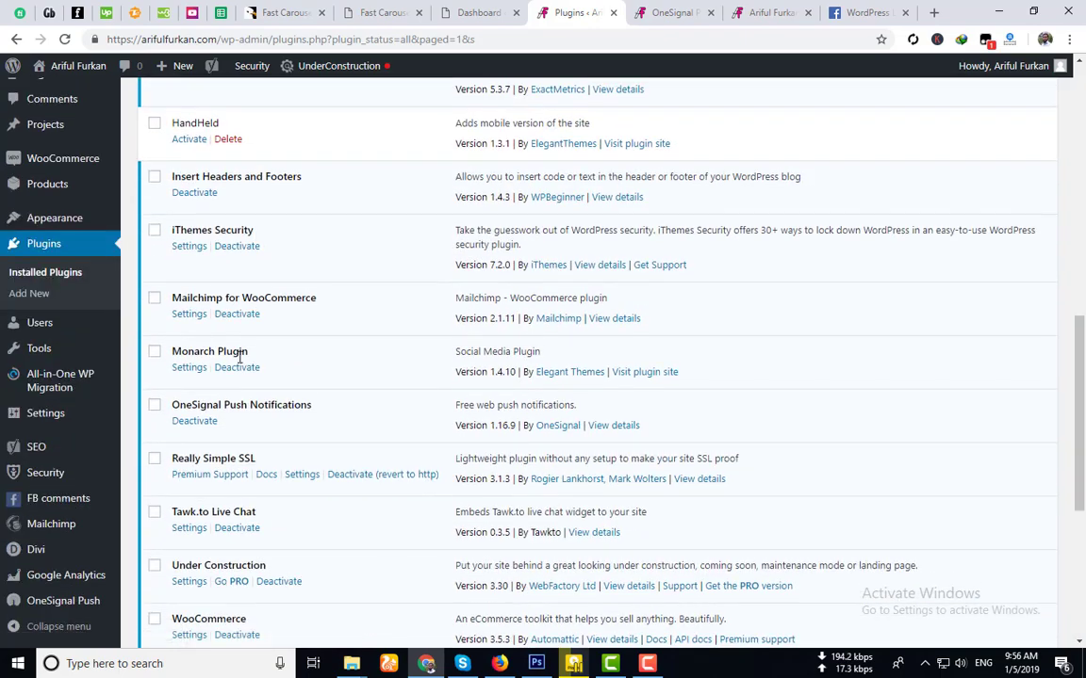
pyautogui.click(193, 374)
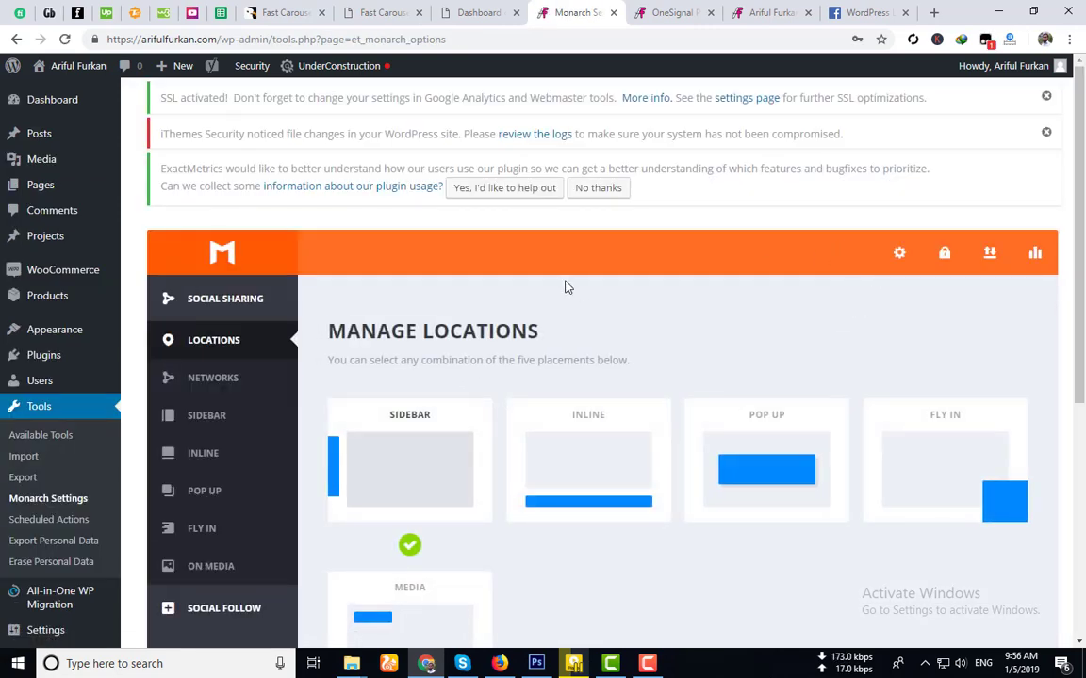
# Step: Open the social sharing Locations settings and review the available placements for the share buttons
pyautogui.scroll(-2, 509, 270)
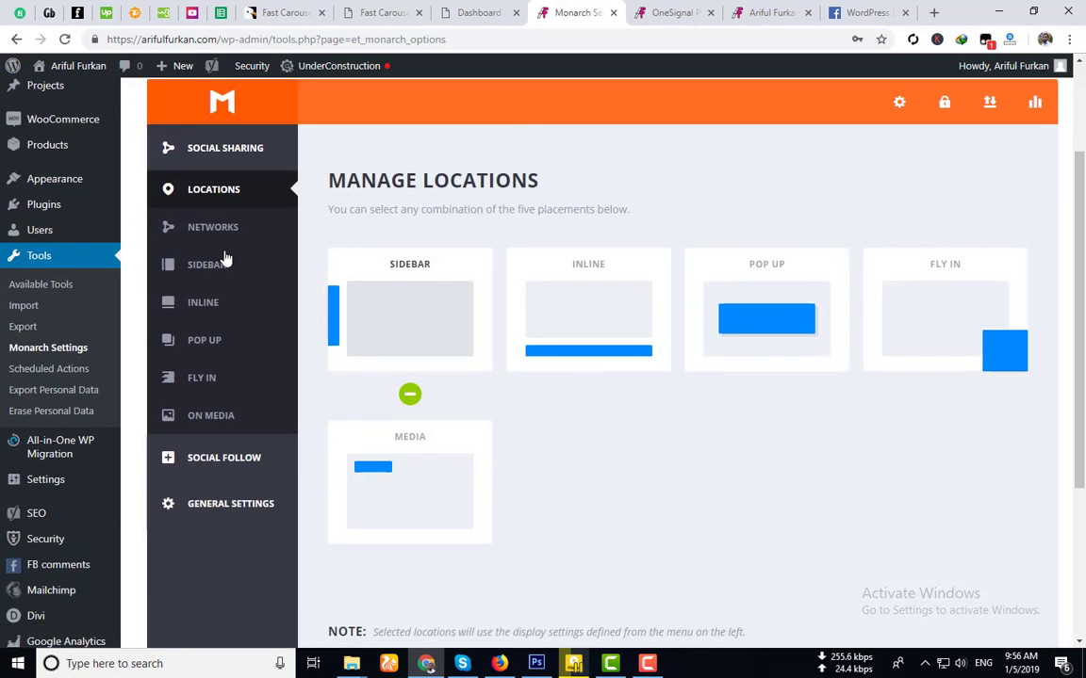
pyautogui.click(224, 193)
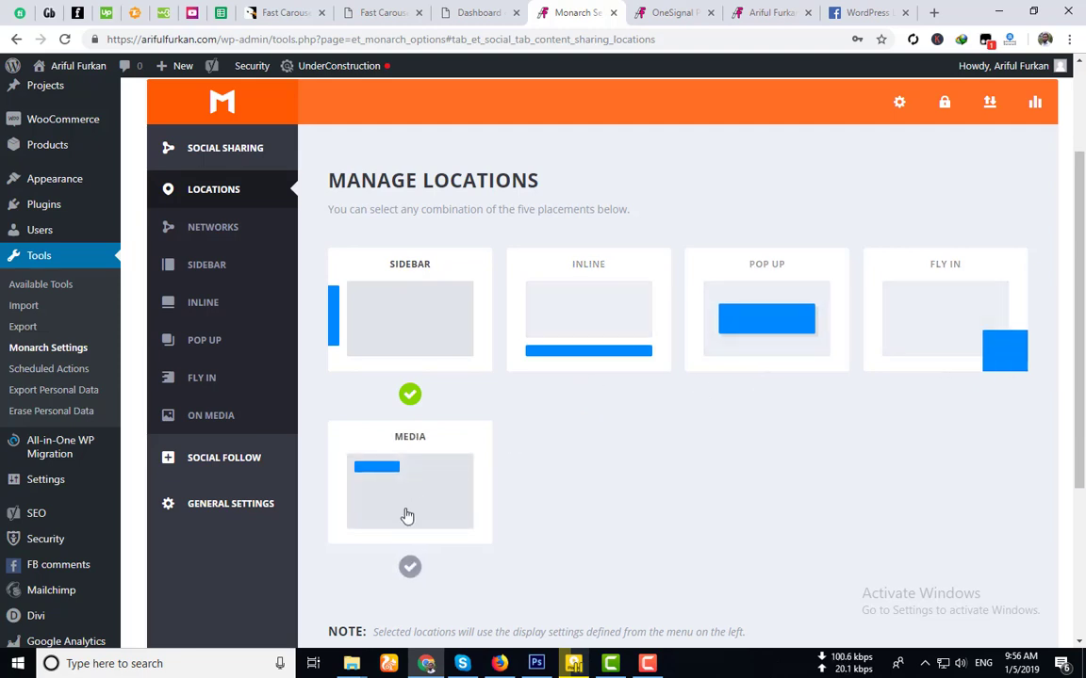
pyautogui.scroll(-3, 670, 480)
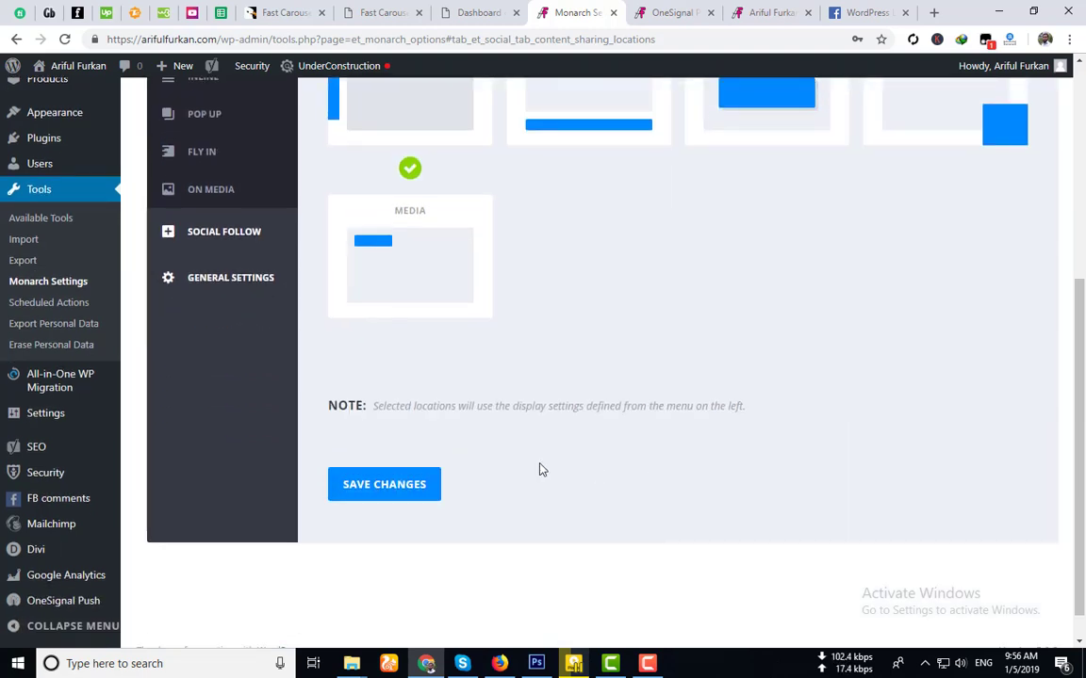
pyautogui.scroll(4, 540, 467)
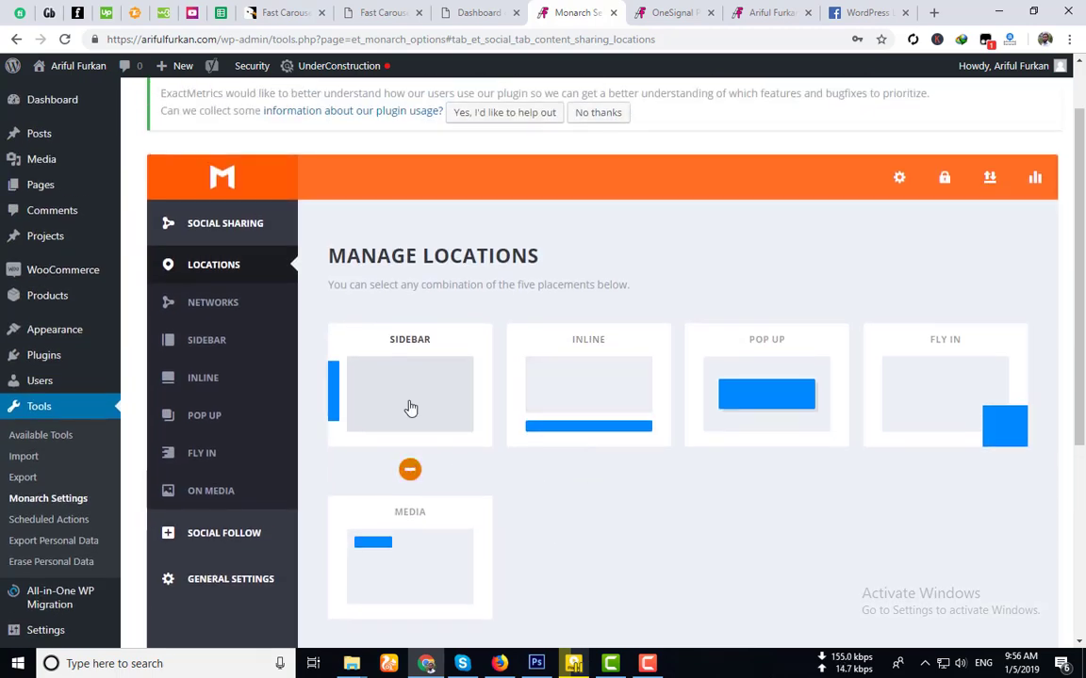
# Step: View the site's home page, close the OneSignal page, and return to the Monarch settings
pyautogui.click(765, 13)
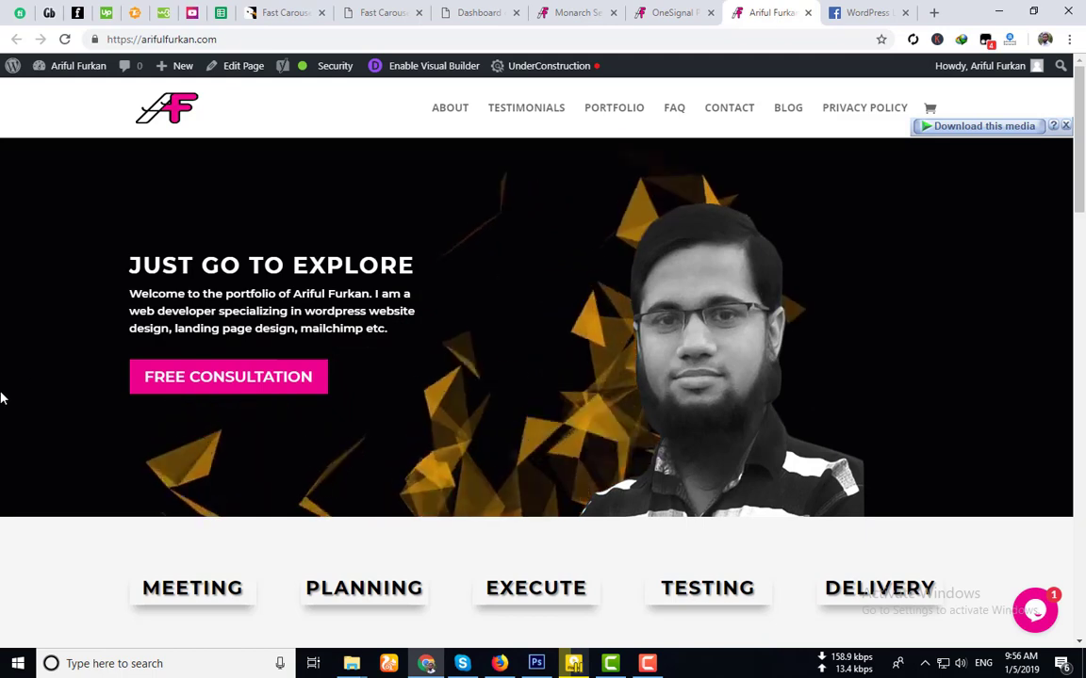
pyautogui.click(672, 9)
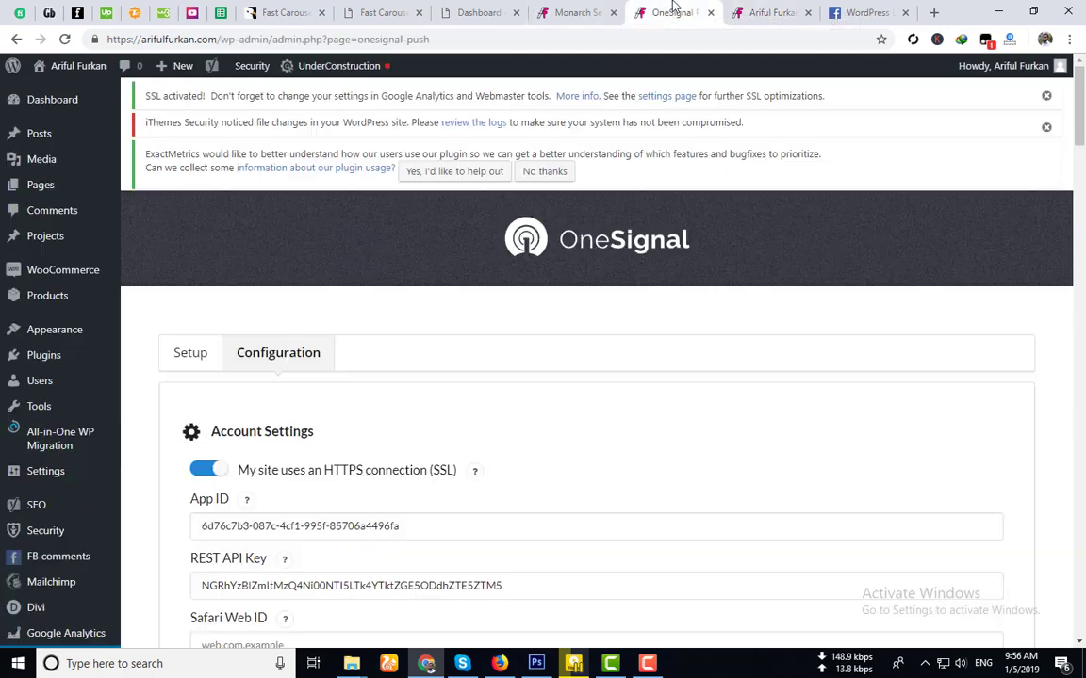
pyautogui.click(711, 12)
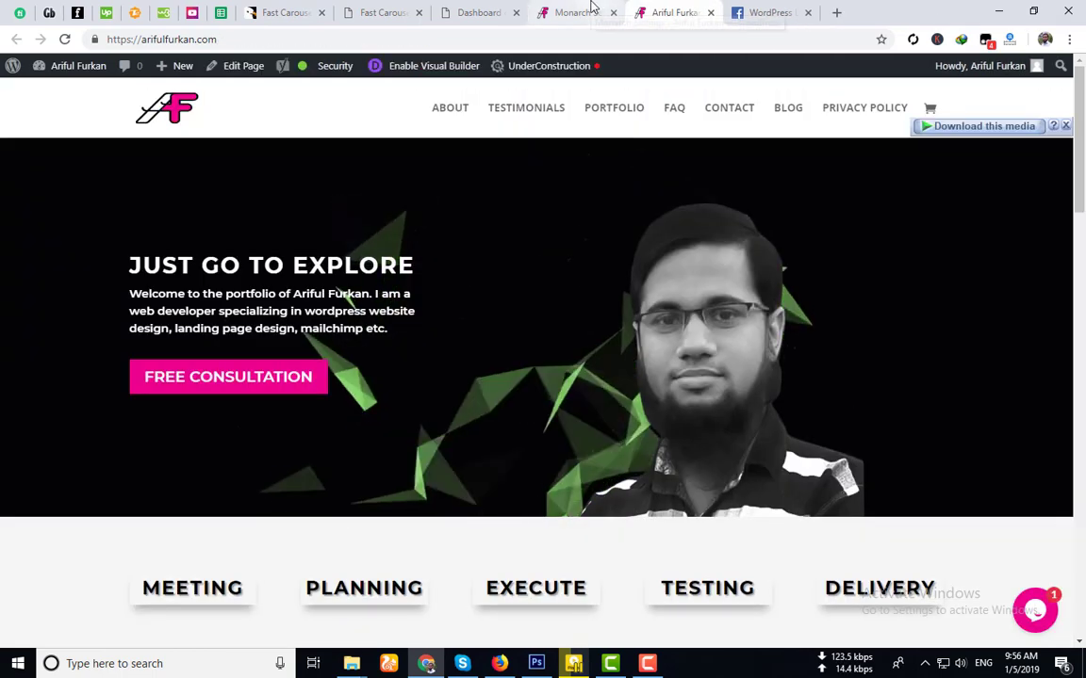
pyautogui.click(585, 11)
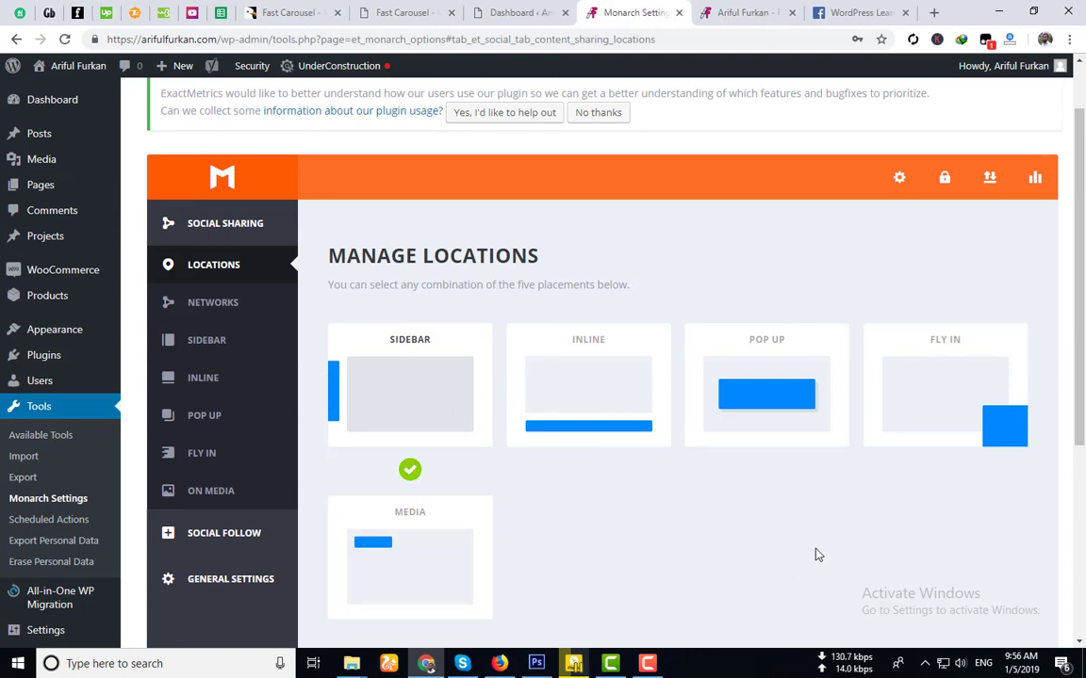
# Step: Save the sharing locations with Sidebar selected, continue to the Networks settings, and check the home page's side edge
pyautogui.click(413, 471)
pyautogui.scroll(-3, 529, 302)
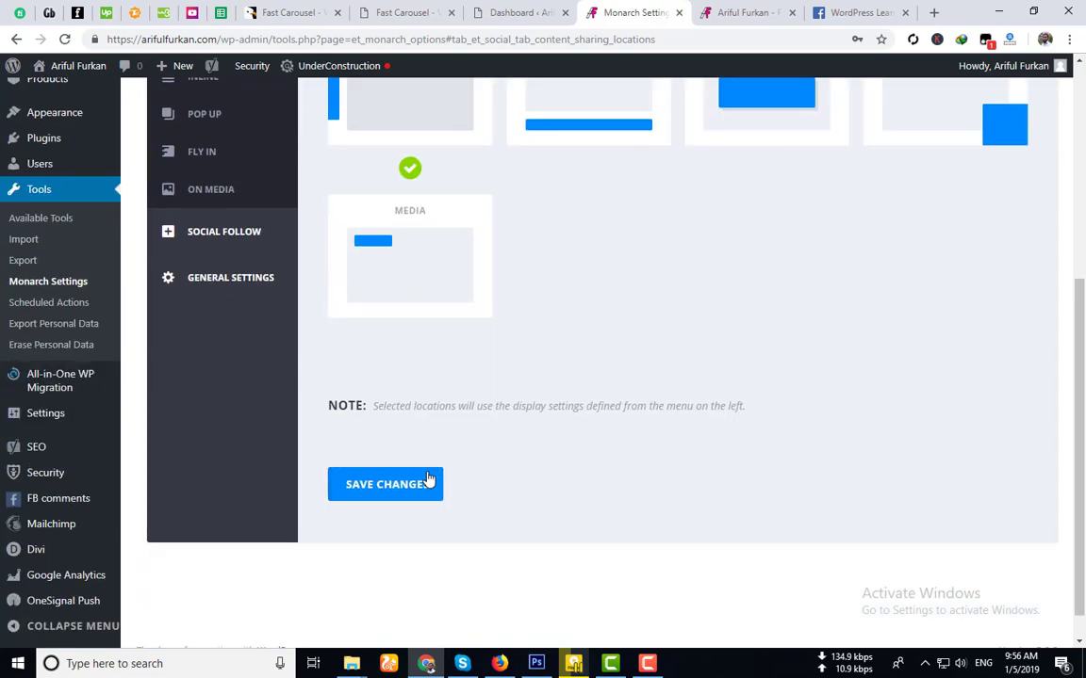
pyautogui.click(403, 487)
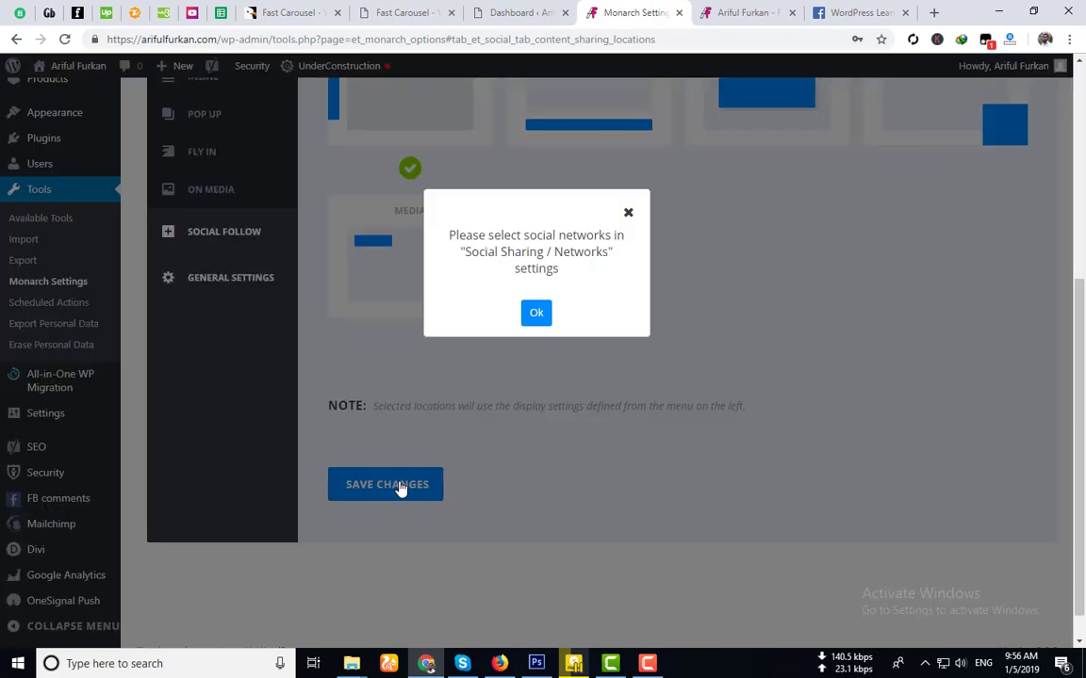
pyautogui.click(530, 321)
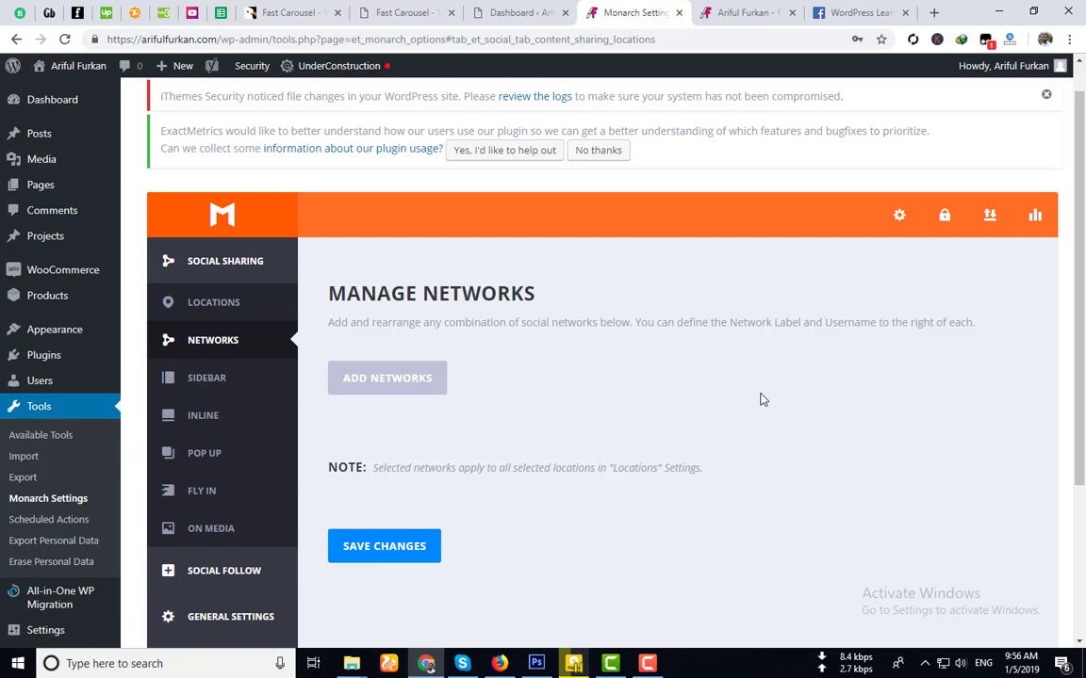
pyautogui.click(730, 12)
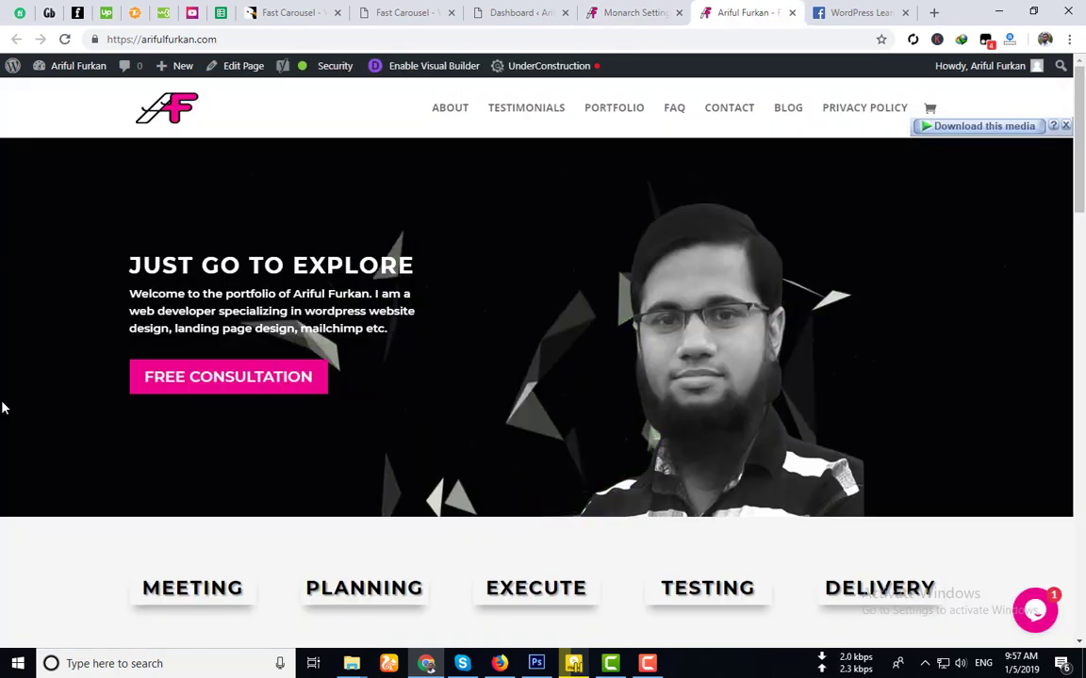
pyautogui.hotkey('ctrl', 'shift', 'Tab')
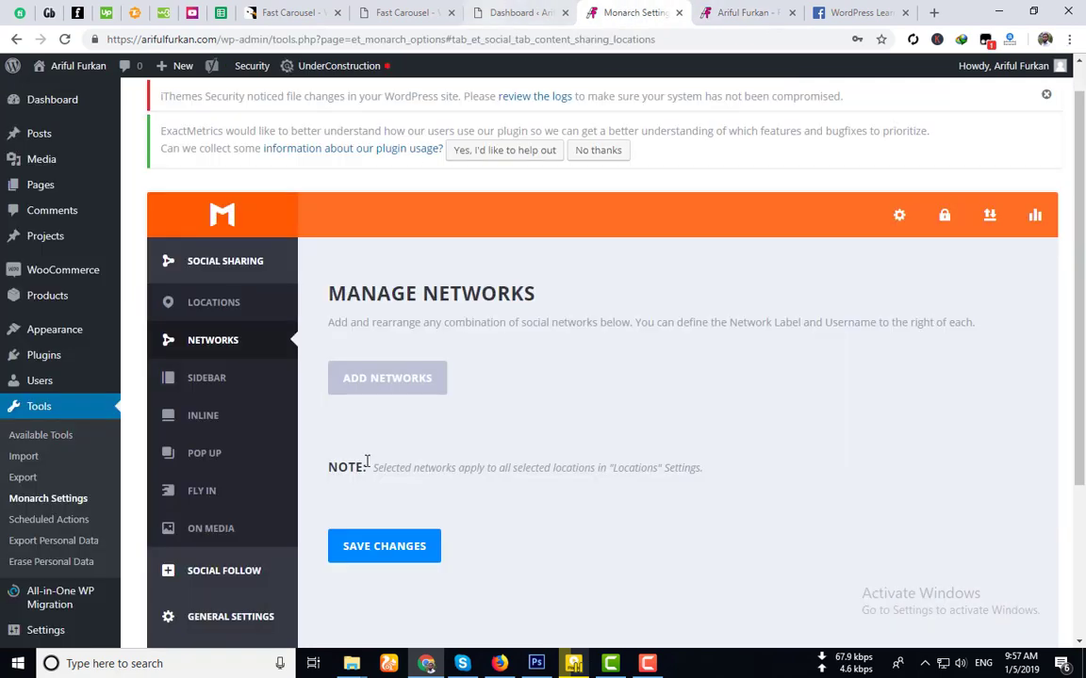
# Step: Add Facebook, Twitter, Google+, Pinterest, LinkedIn and Gmail as social sharing networks
pyautogui.click(371, 387)
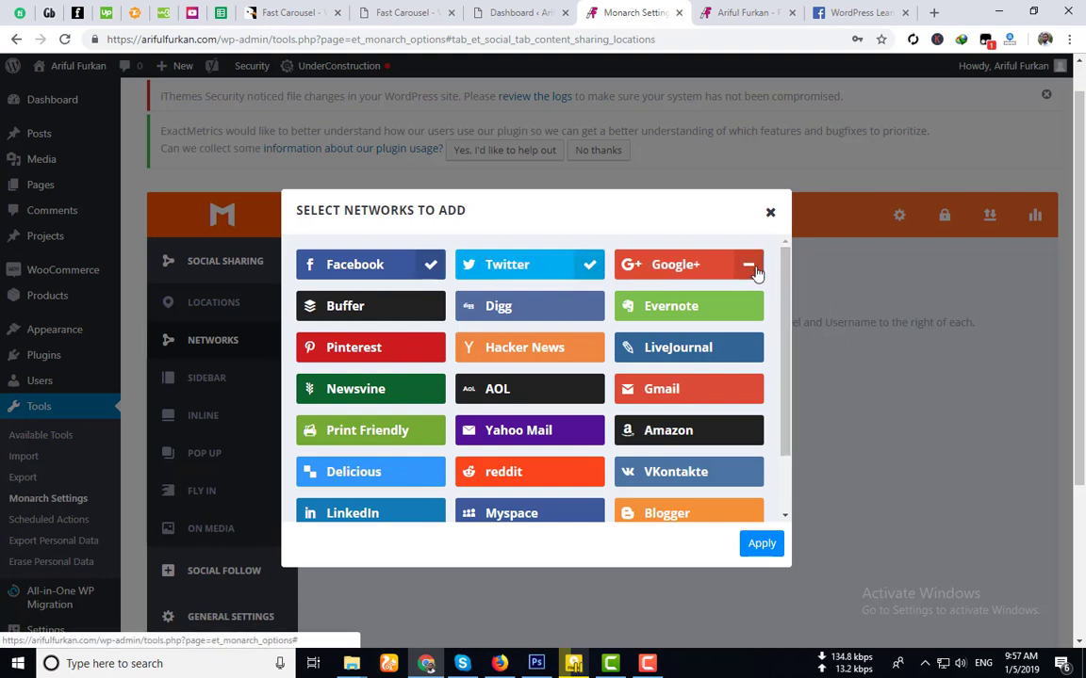
pyautogui.click(432, 352)
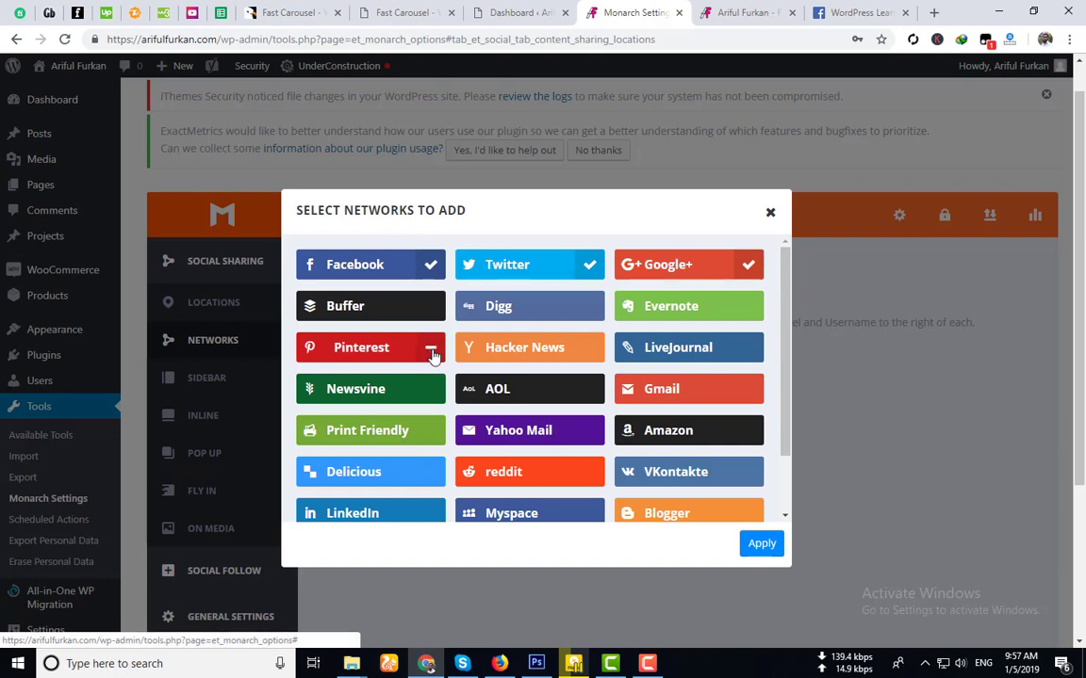
pyautogui.scroll(-4, 432, 353)
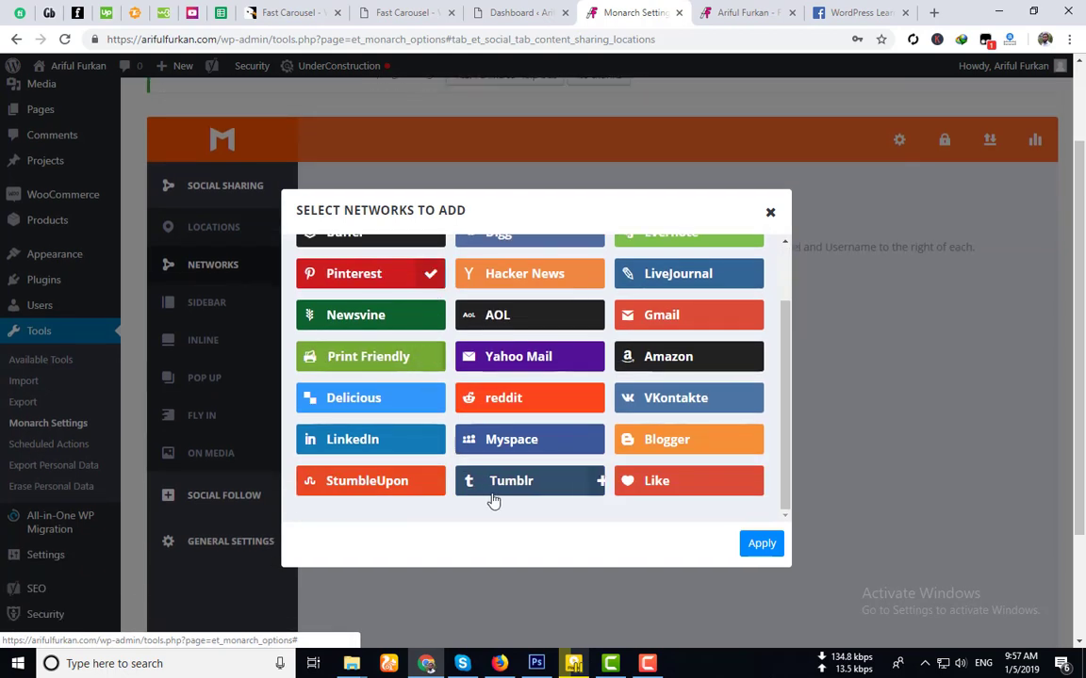
pyautogui.scroll(3, 439, 483)
pyautogui.scroll(-3, 437, 479)
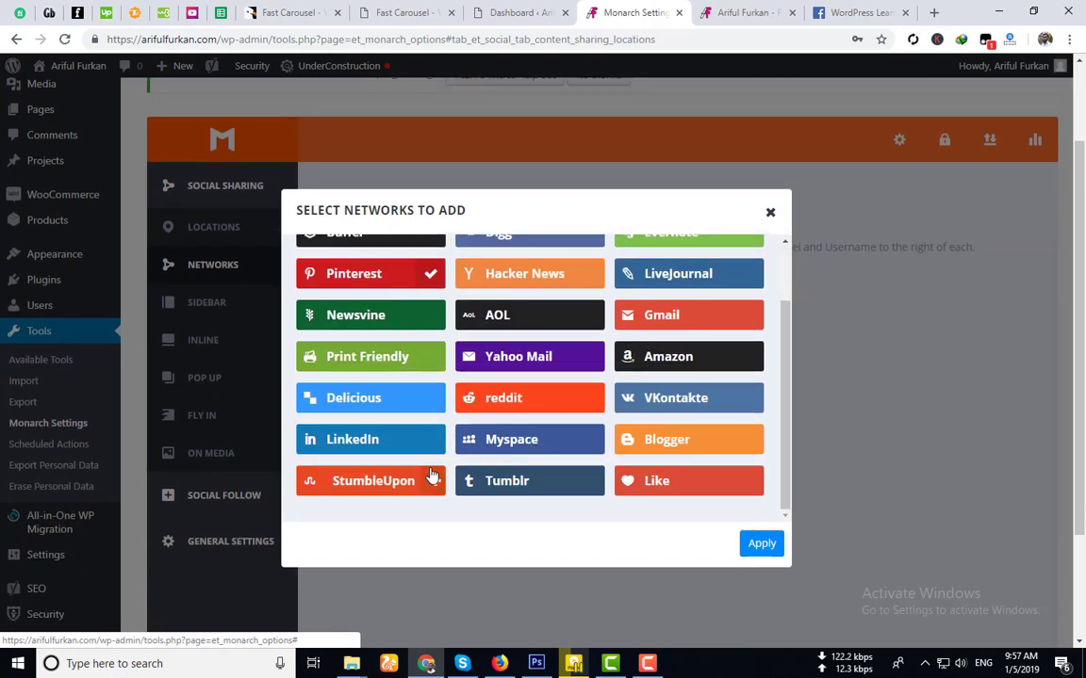
pyautogui.click(435, 450)
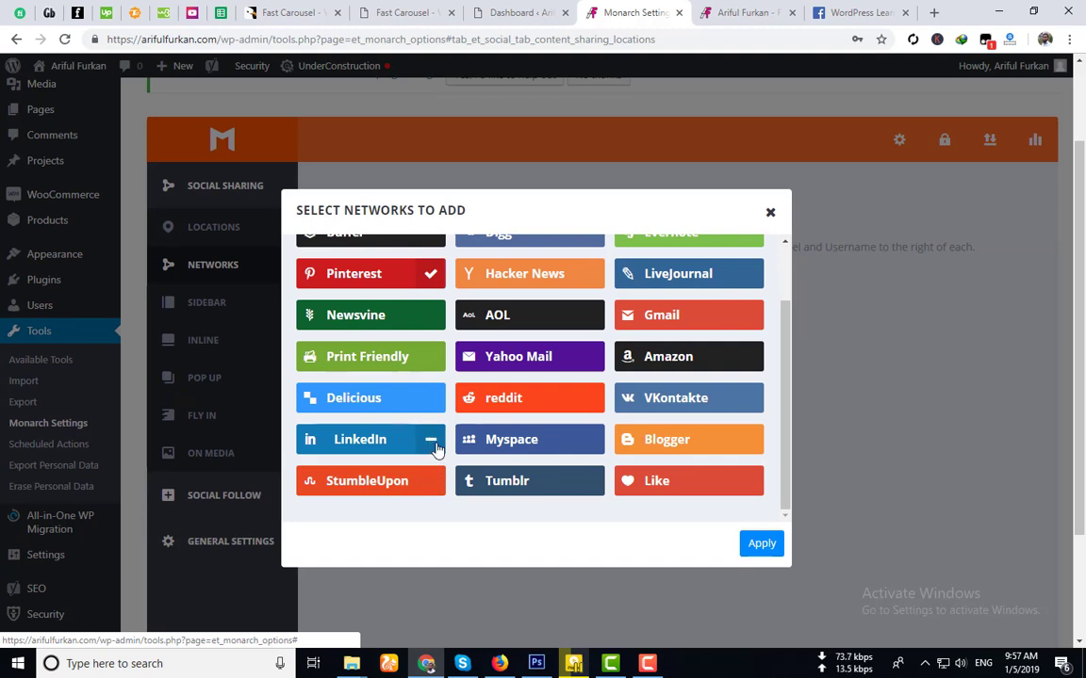
pyautogui.click(745, 315)
pyautogui.scroll(2, 660, 339)
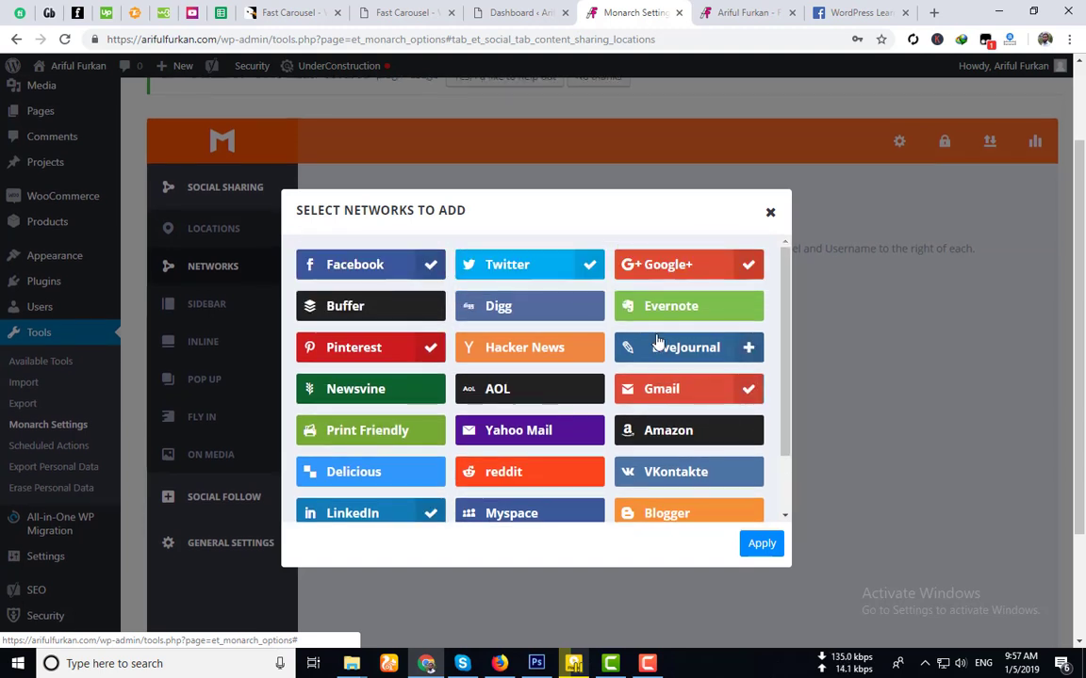
pyautogui.scroll(2, 650, 339)
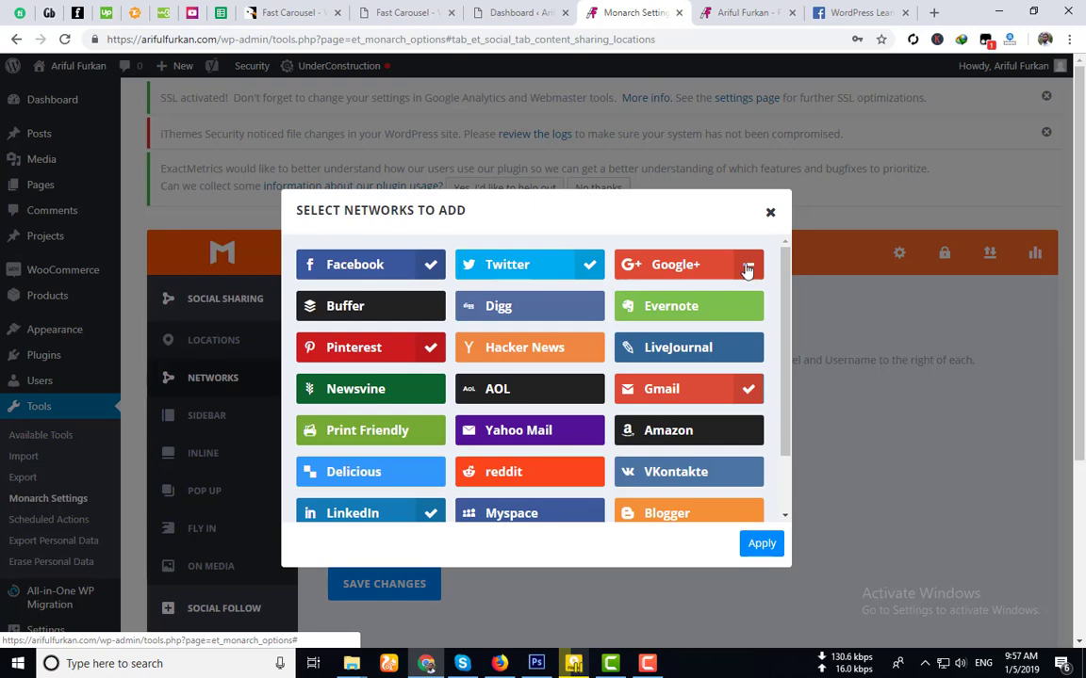
pyautogui.scroll(-2, 680, 468)
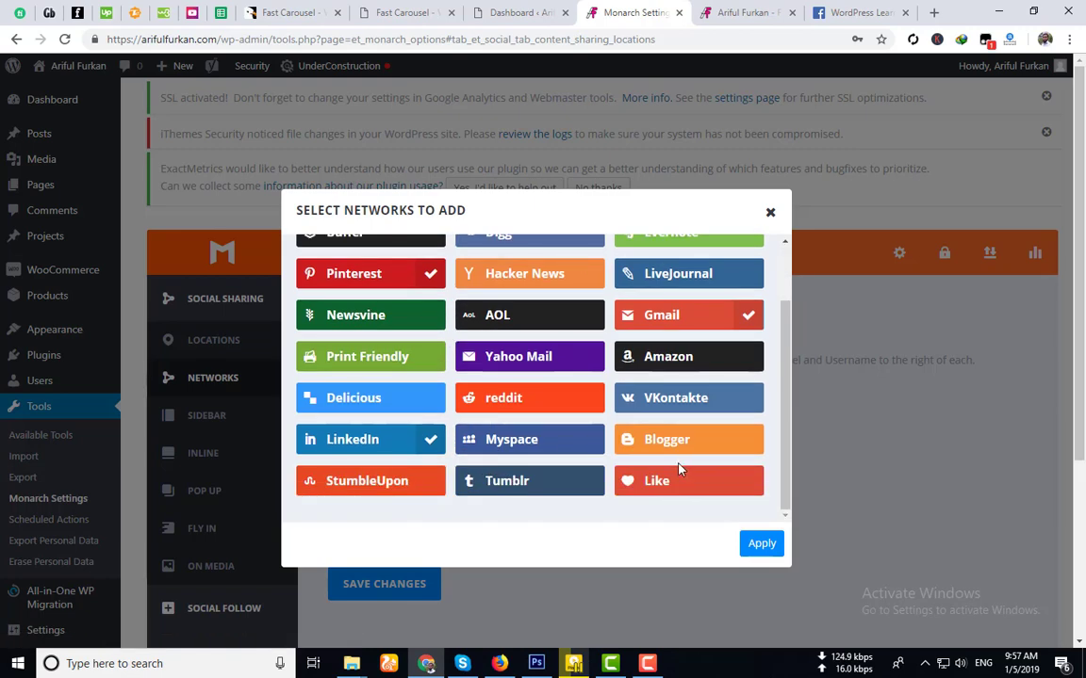
pyautogui.click(762, 547)
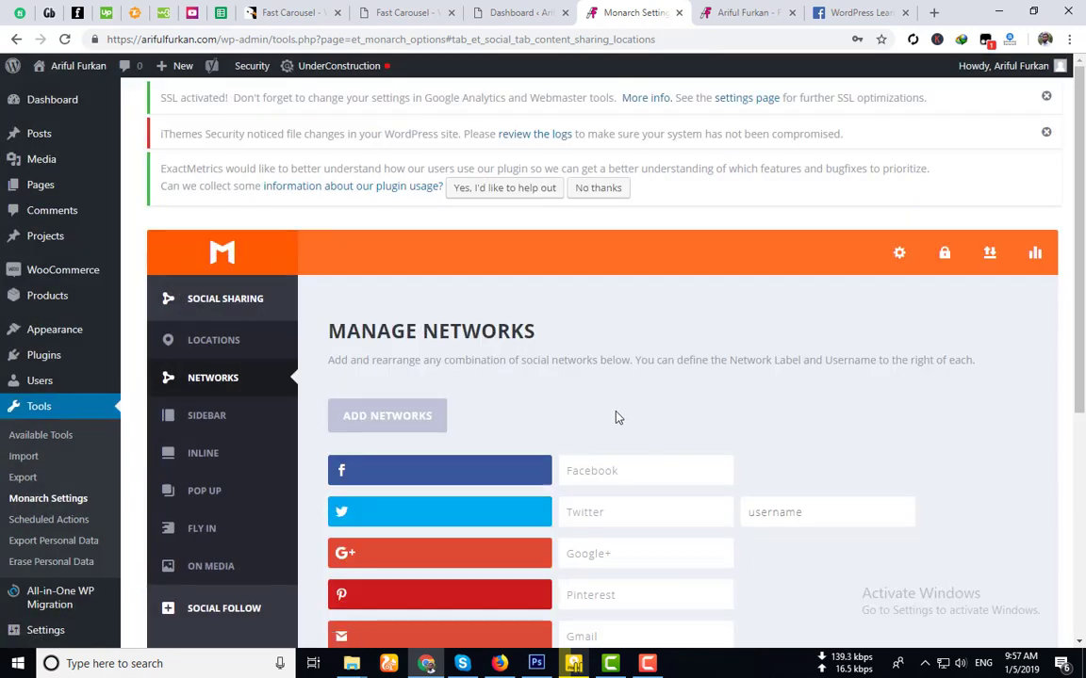
# Step: Move LinkedIn directly below Twitter in the network order and enter the account's Twitter username
pyautogui.scroll(-2, 618, 418)
pyautogui.moveTo(390, 317)
pyautogui.mouseDown()
pyautogui.moveTo(382, 390)
pyautogui.moveTo(383, 308)
pyautogui.moveTo(385, 318)
pyautogui.mouseUp()
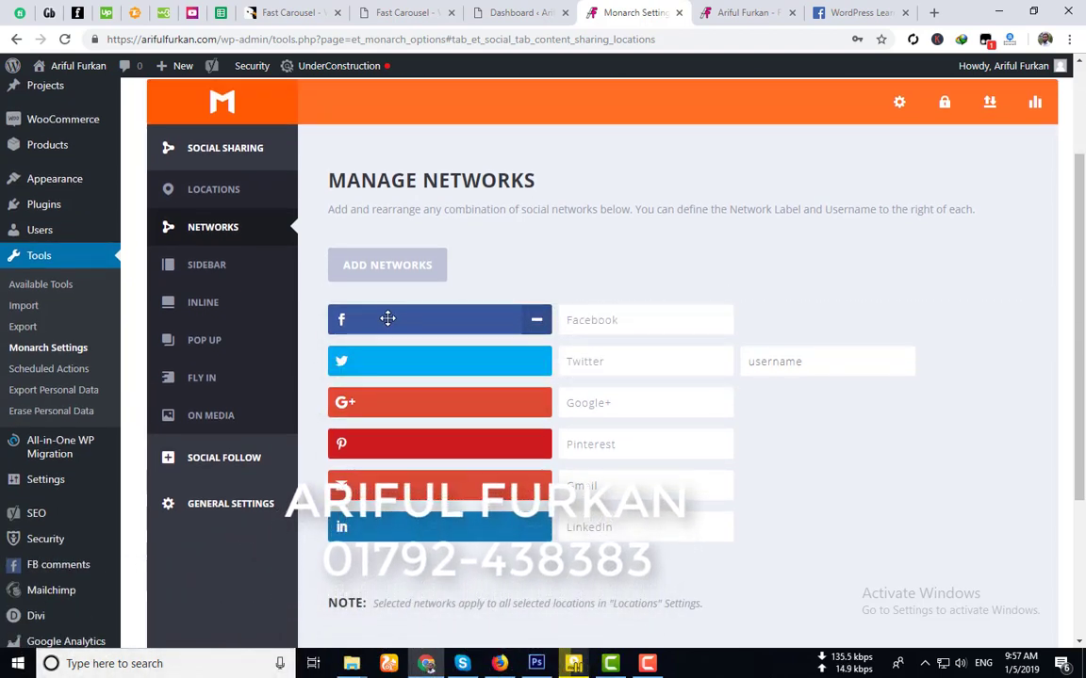
pyautogui.moveTo(373, 528); pyautogui.dragTo(374, 402)
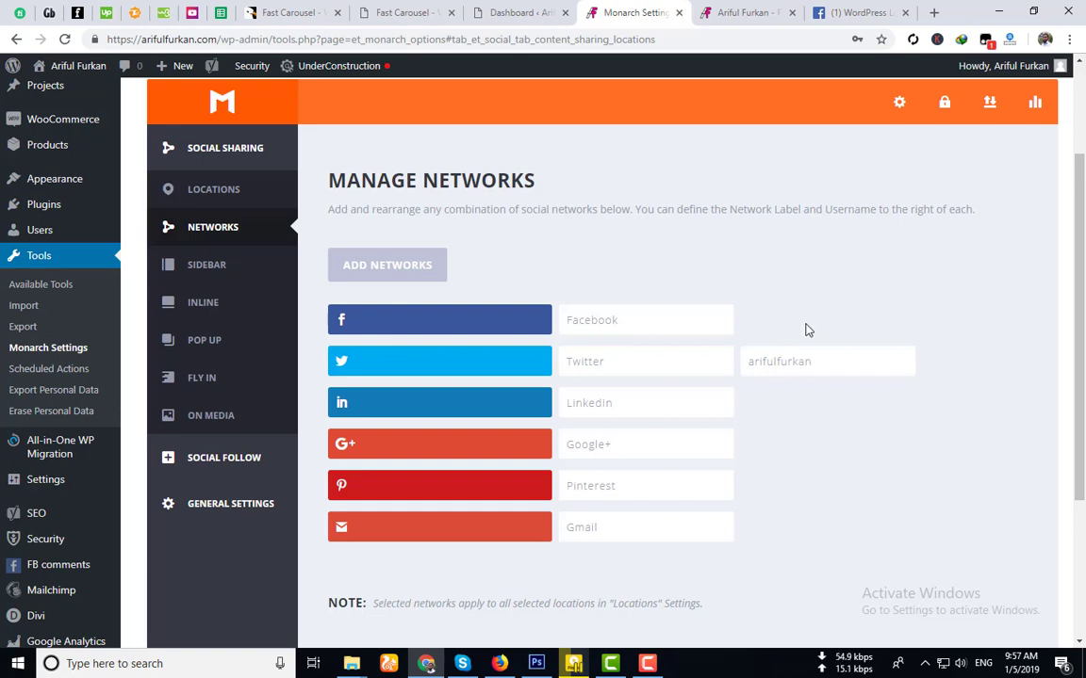
pyautogui.scroll(-1, 818, 402)
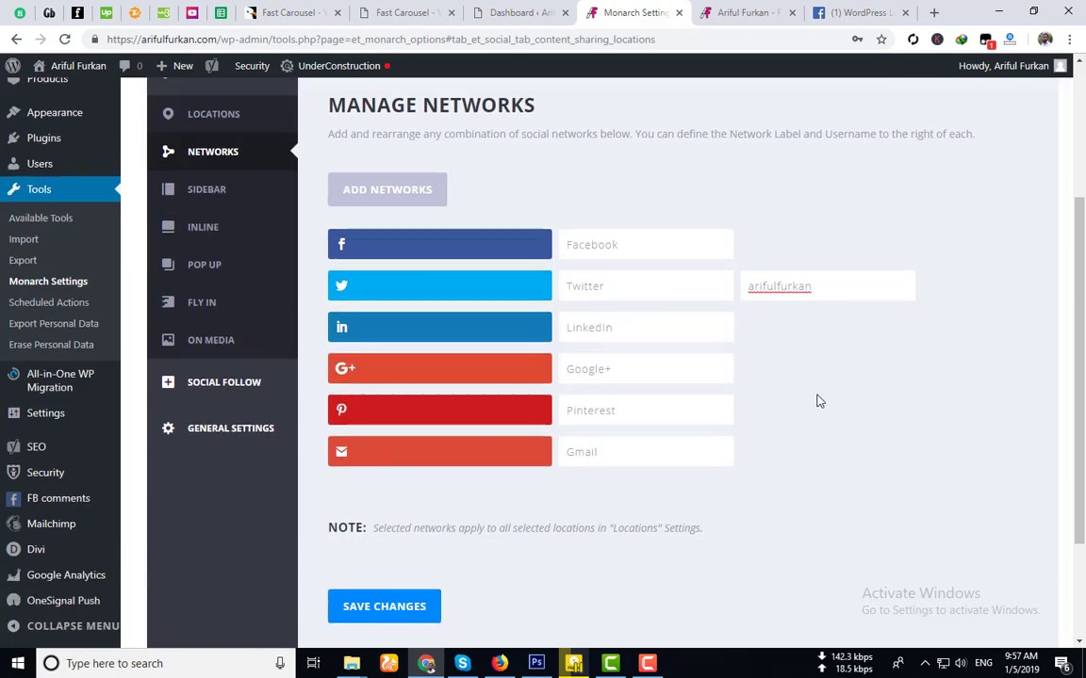
pyautogui.scroll(-2, 623, 233)
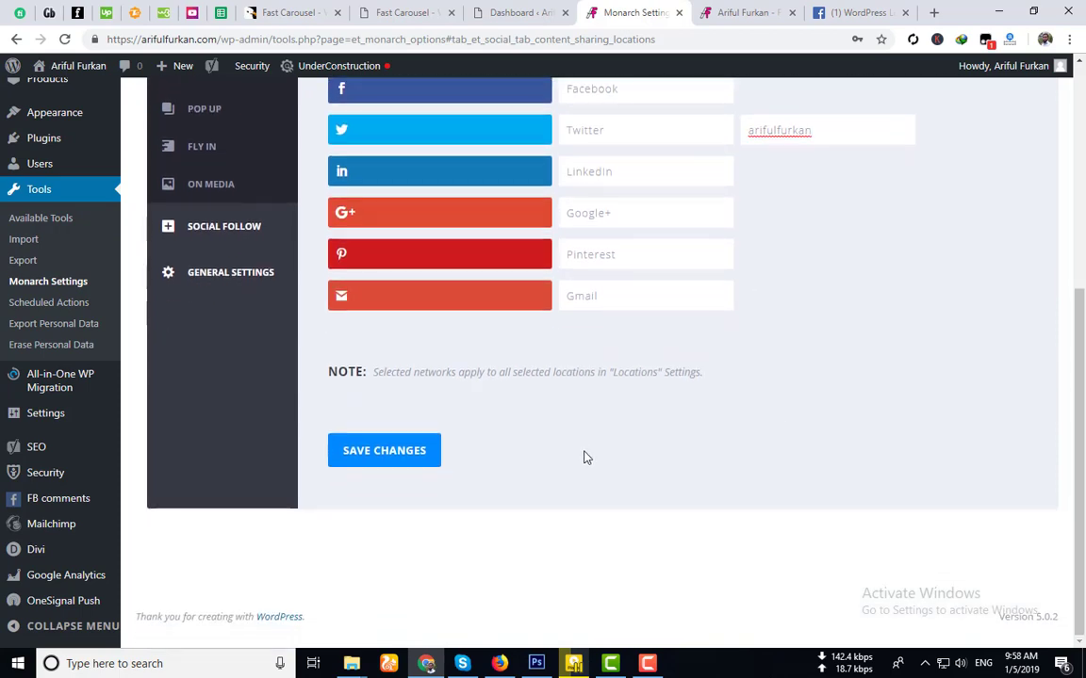
# Step: Save the social network selection, order and Twitter username in the Networks settings
pyautogui.click(395, 451)
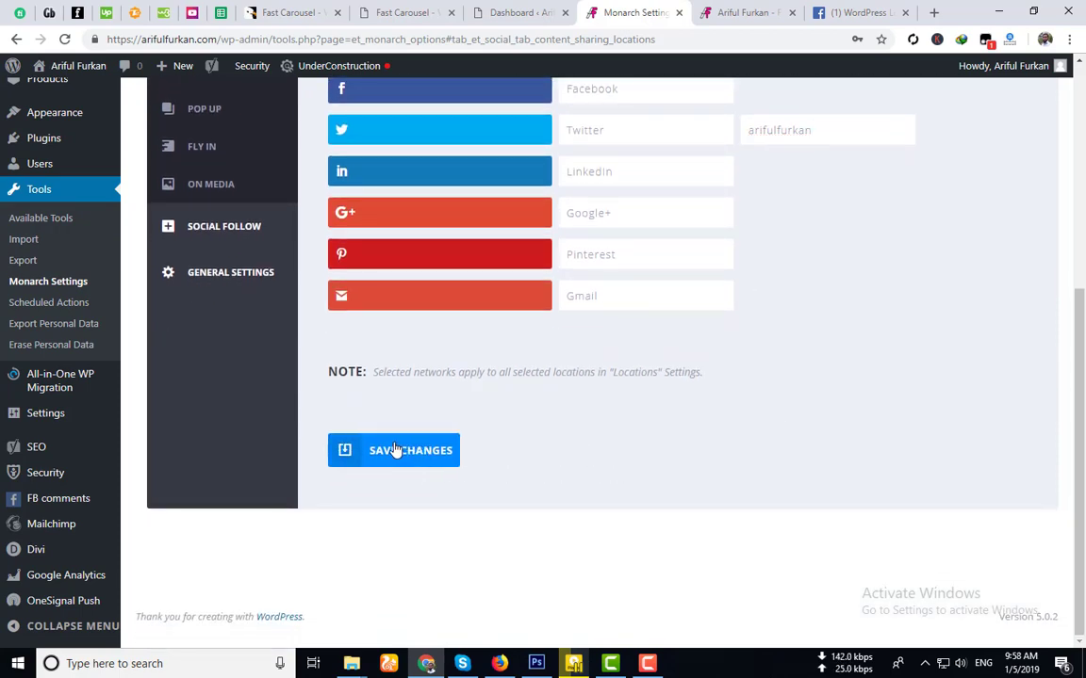
pyautogui.scroll(4, 395, 451)
pyautogui.scroll(-4, 396, 451)
pyautogui.click(408, 455)
pyautogui.scroll(4, 476, 438)
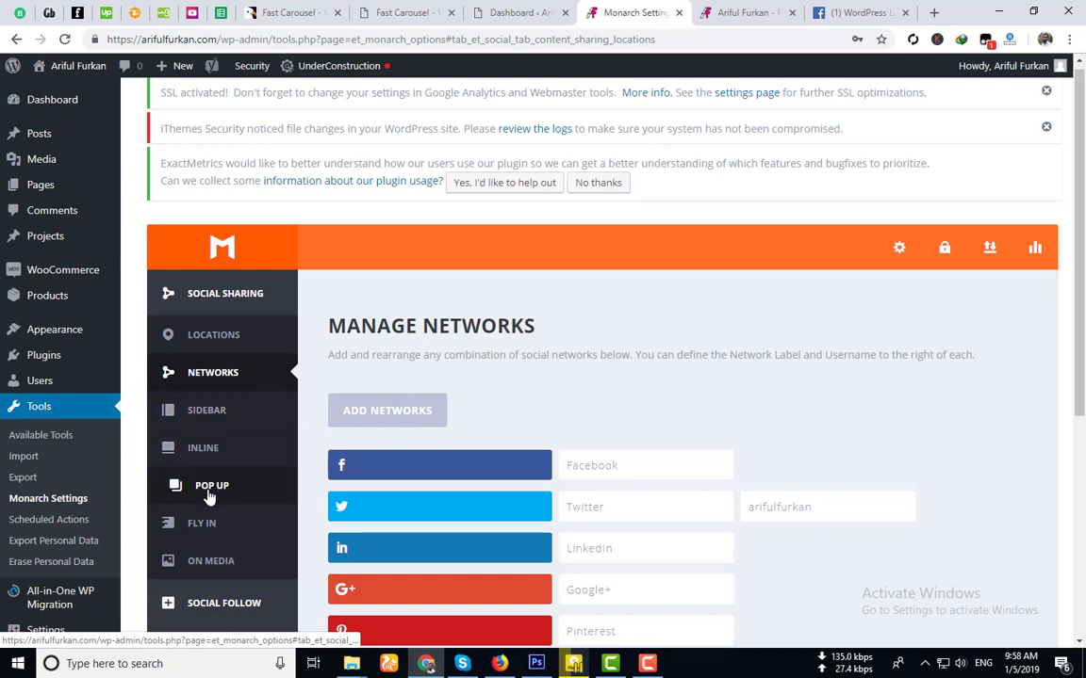
# Step: Revisit the sharing locations and open the Sidebar share icon settings
pyautogui.click(217, 340)
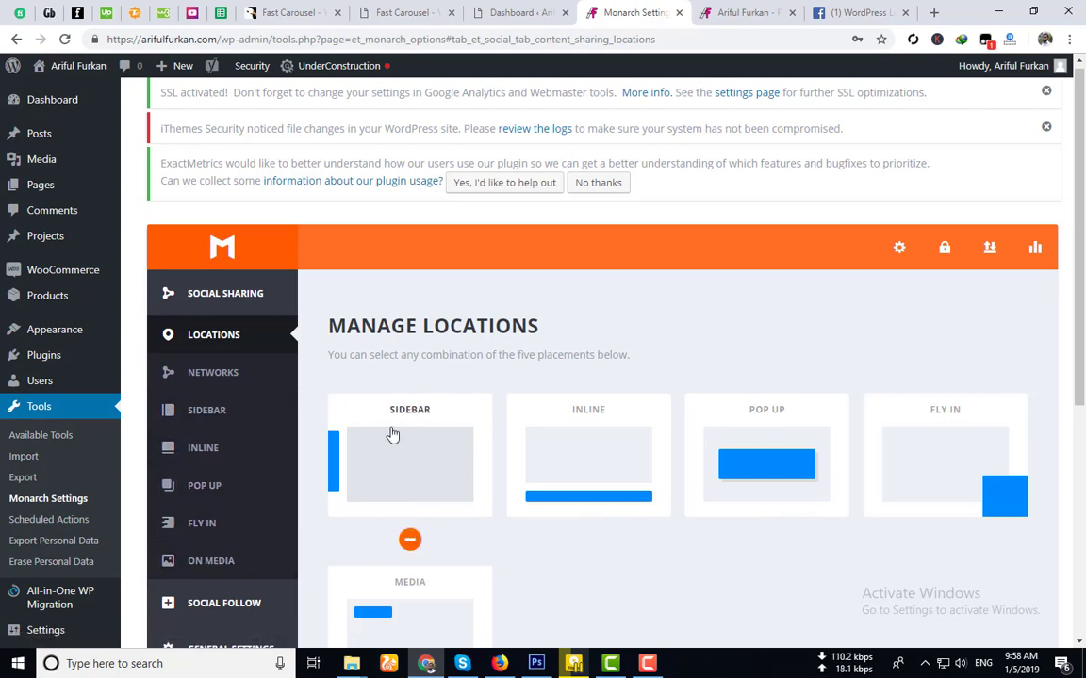
pyautogui.click(208, 417)
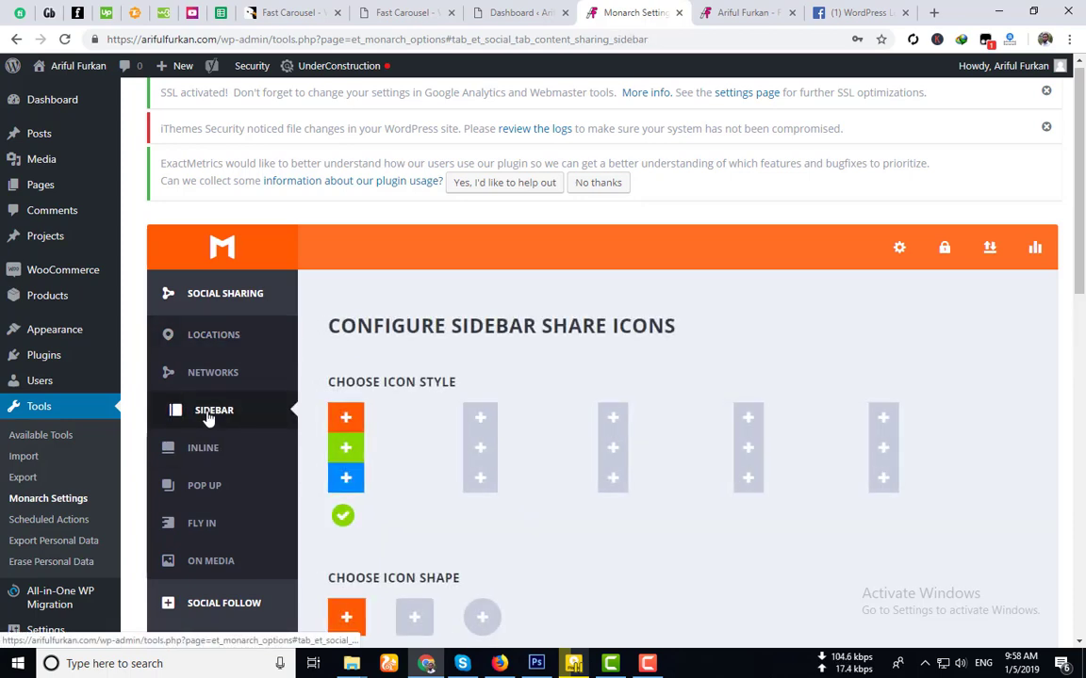
pyautogui.scroll(-2, 212, 414)
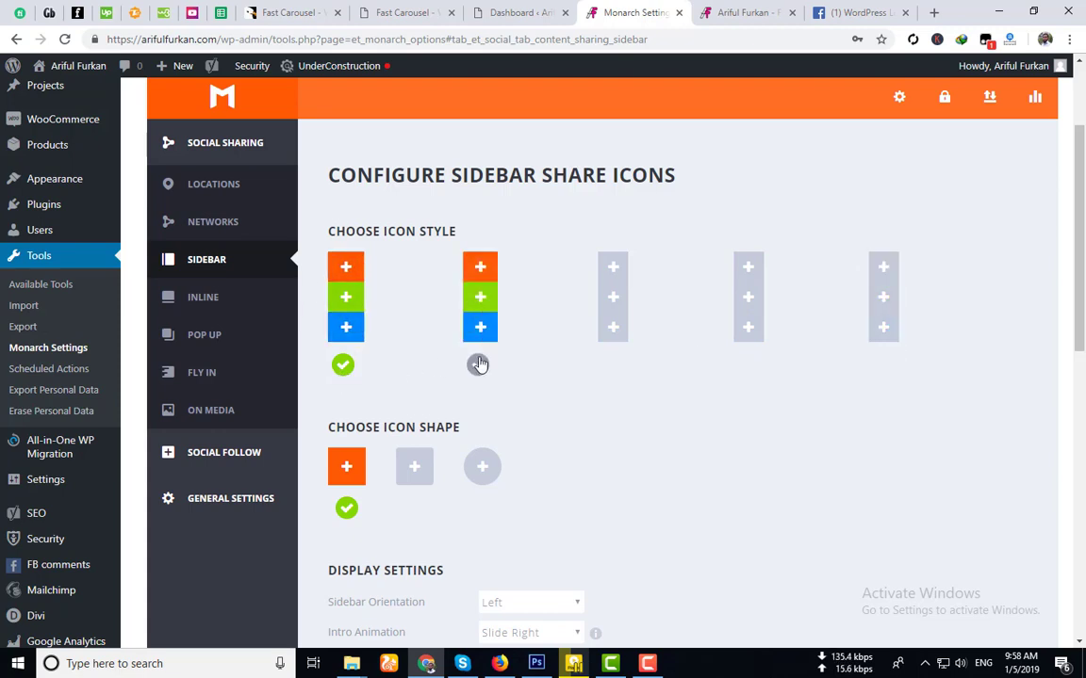
# Step: Try the second icon style and the circular and rounded icon shapes, returning to the first style and the square shape
pyautogui.click(478, 363)
pyautogui.click(343, 364)
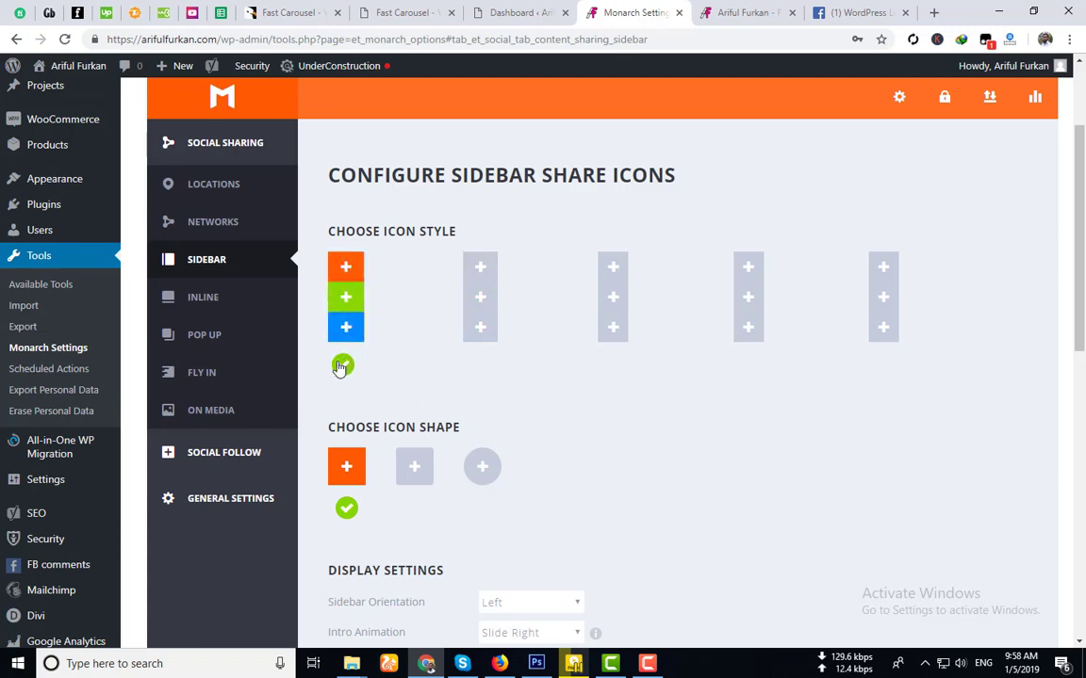
pyautogui.scroll(-3, 462, 358)
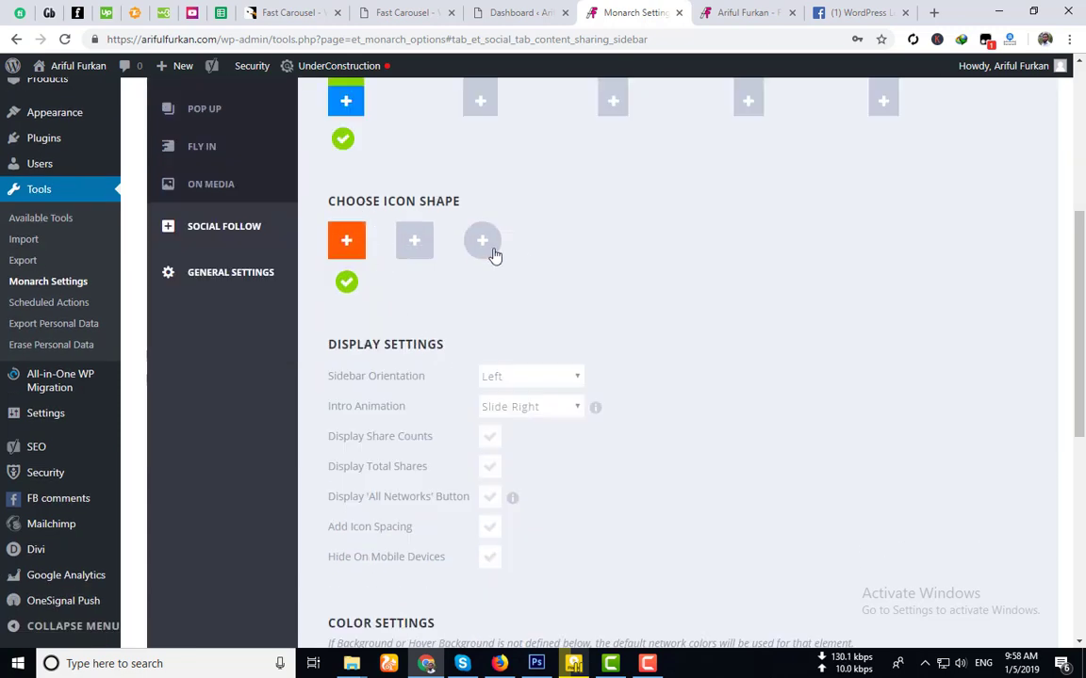
pyautogui.click(486, 243)
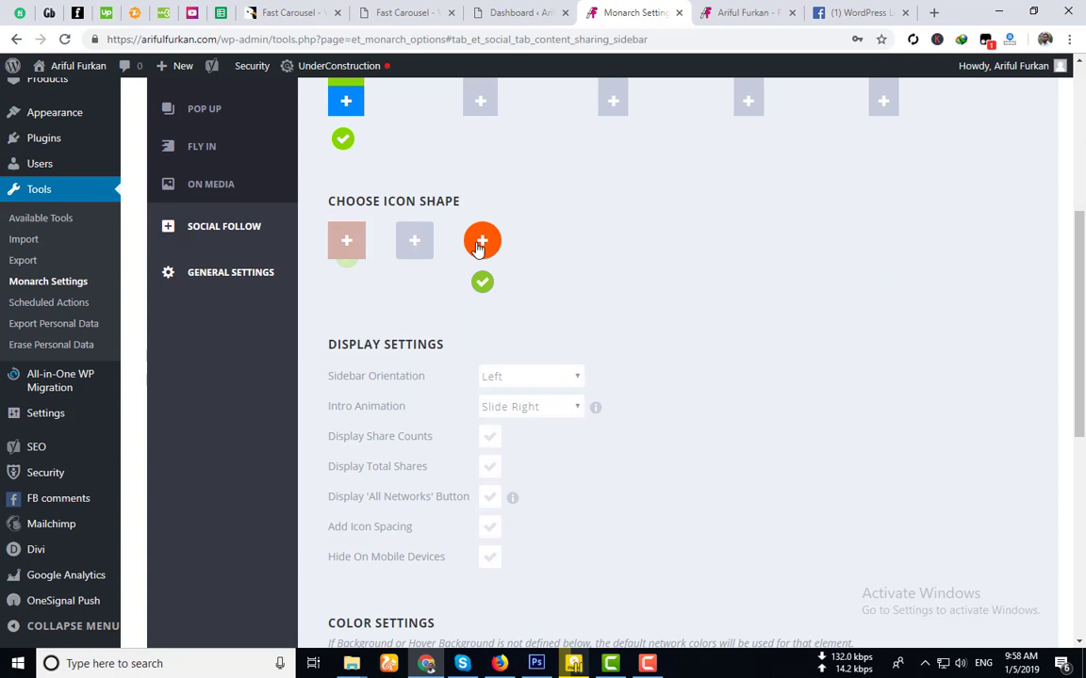
pyautogui.click(403, 248)
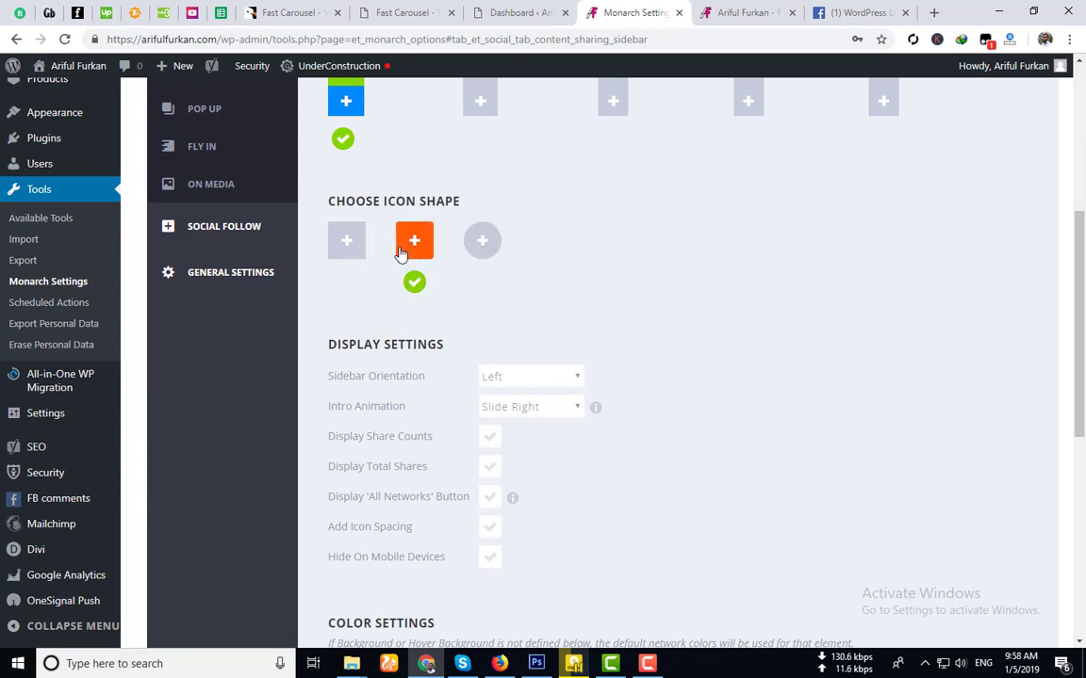
pyautogui.click(346, 243)
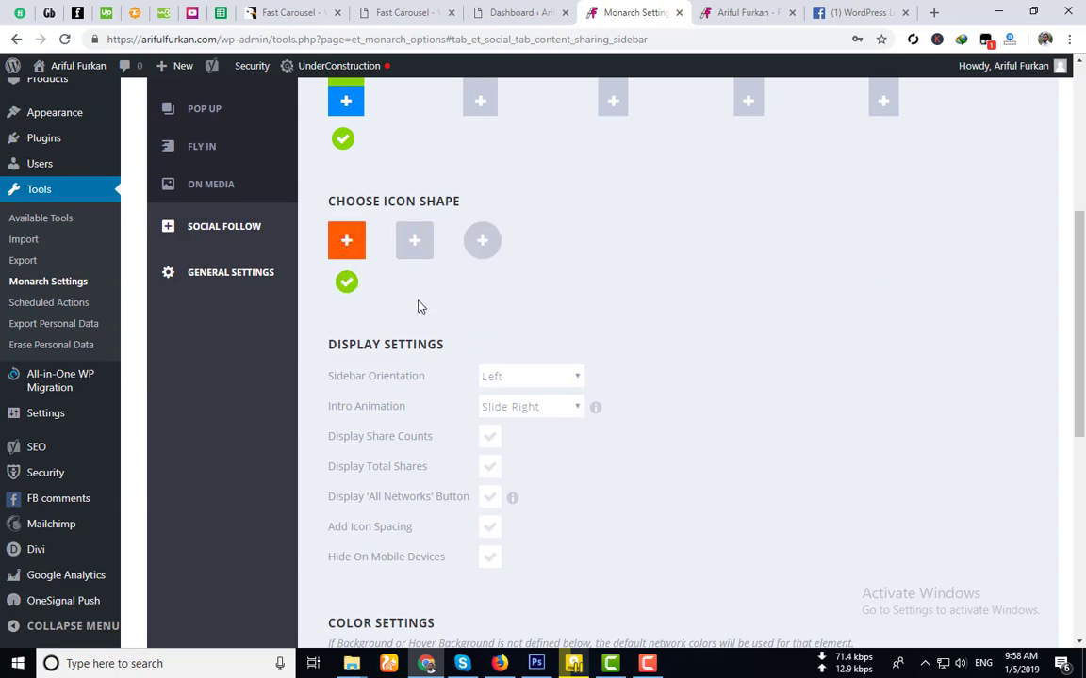
# Step: Review the Sidebar Orientation choices, keep Left, and compare with the side edges of the site's home page
pyautogui.scroll(-1, 419, 307)
pyautogui.scroll(-1, 407, 302)
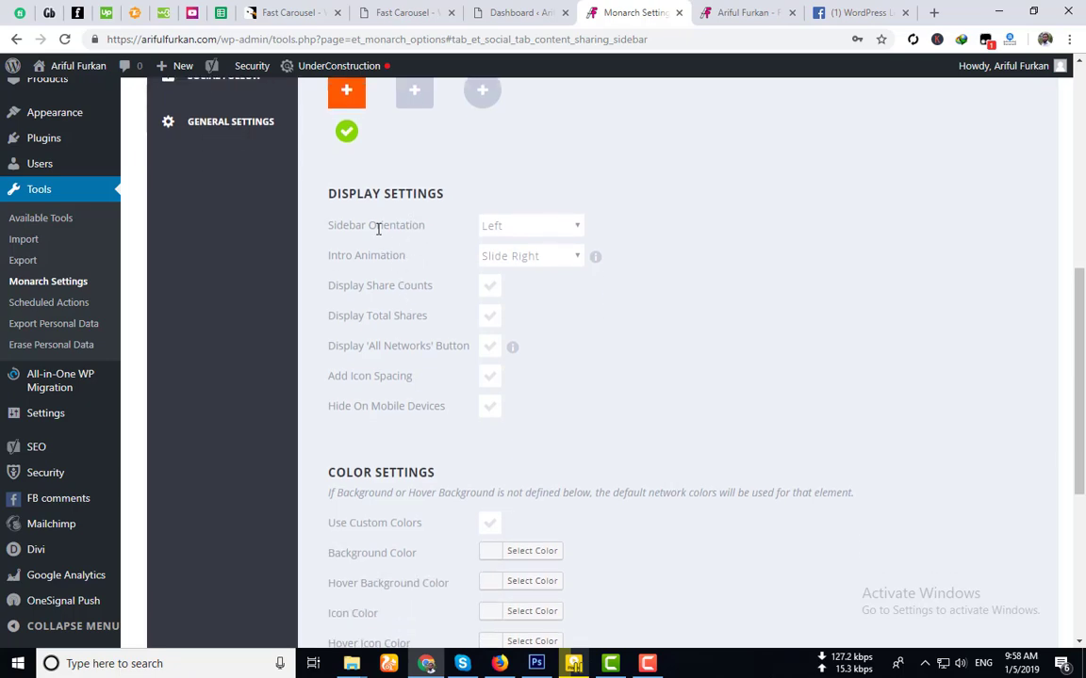
pyautogui.click(496, 231)
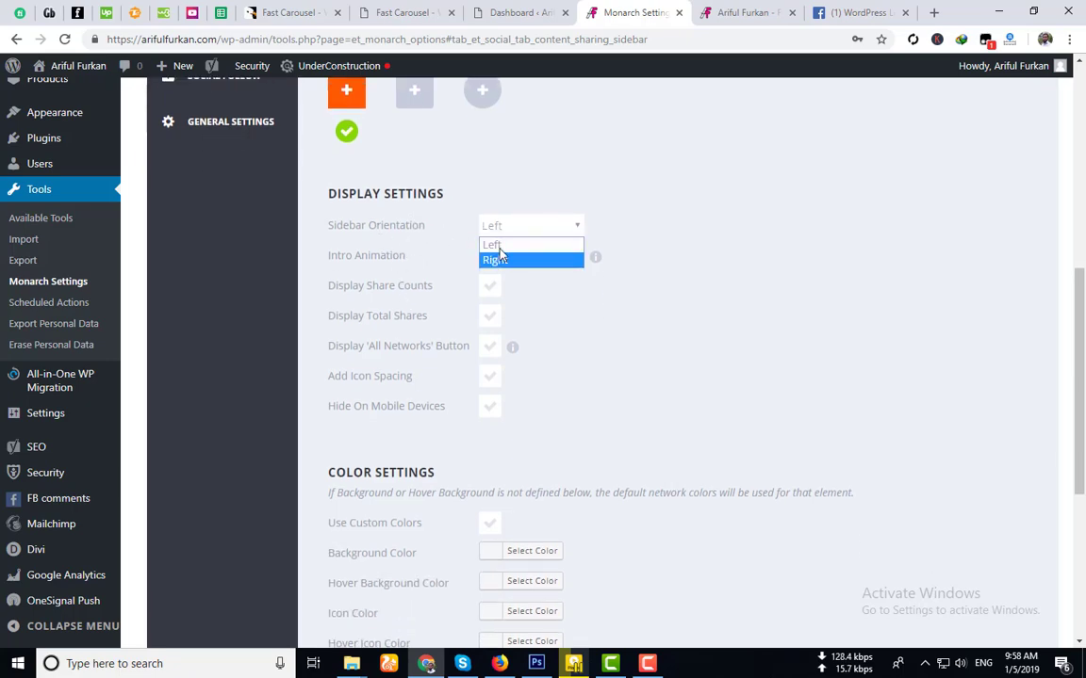
pyautogui.click(764, 592)
pyautogui.click(766, 7)
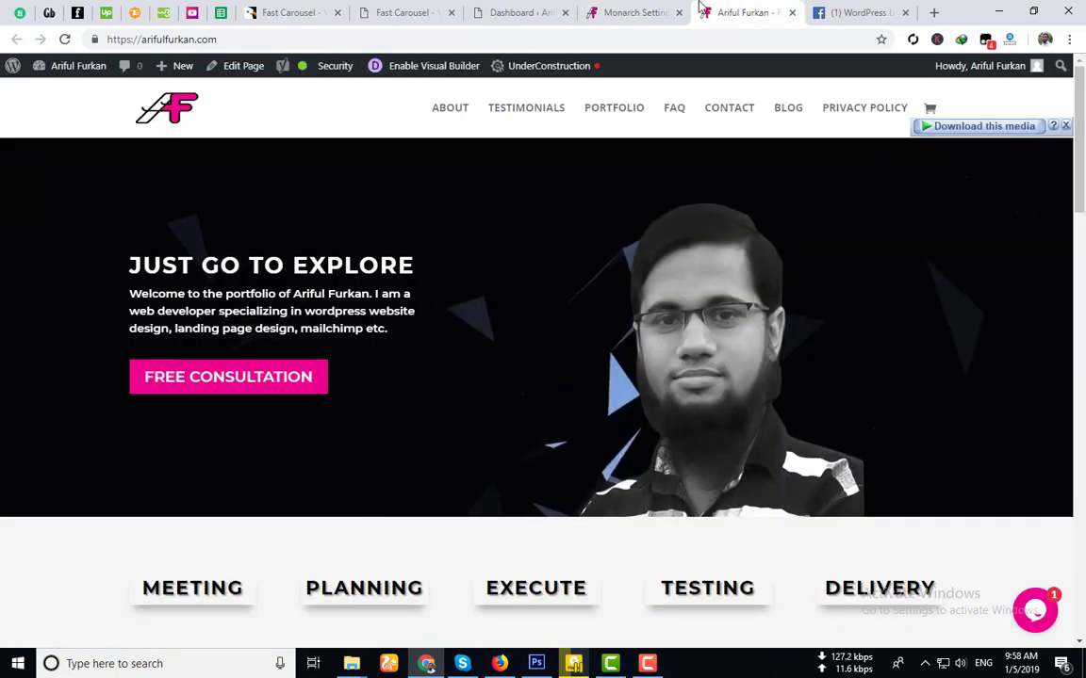
pyautogui.click(624, 7)
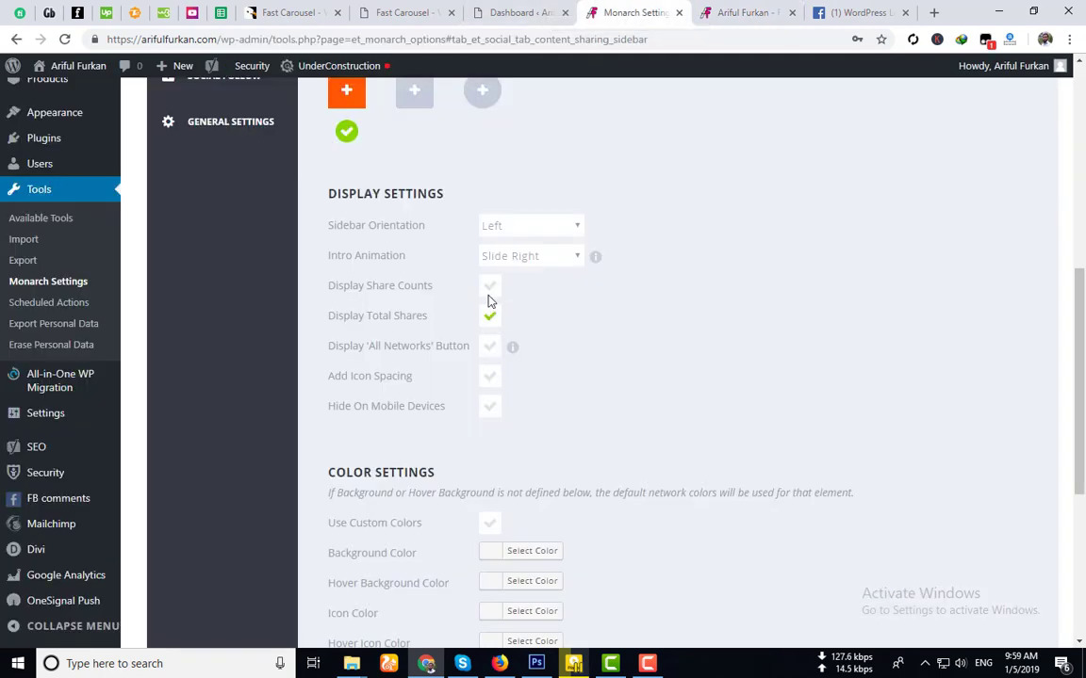
# Step: View the home page again and review the Intro Animation choices, keeping Slide Right
pyautogui.click(565, 269)
pyautogui.click(740, 12)
pyautogui.click(740, 12)
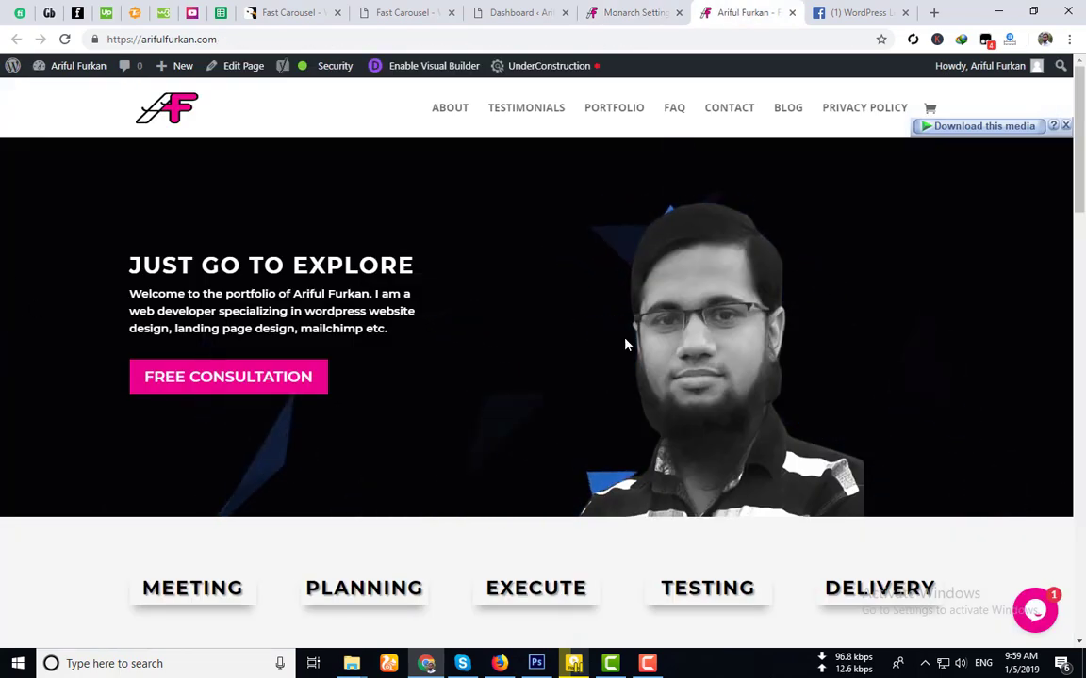
pyautogui.click(636, 12)
pyautogui.click(531, 258)
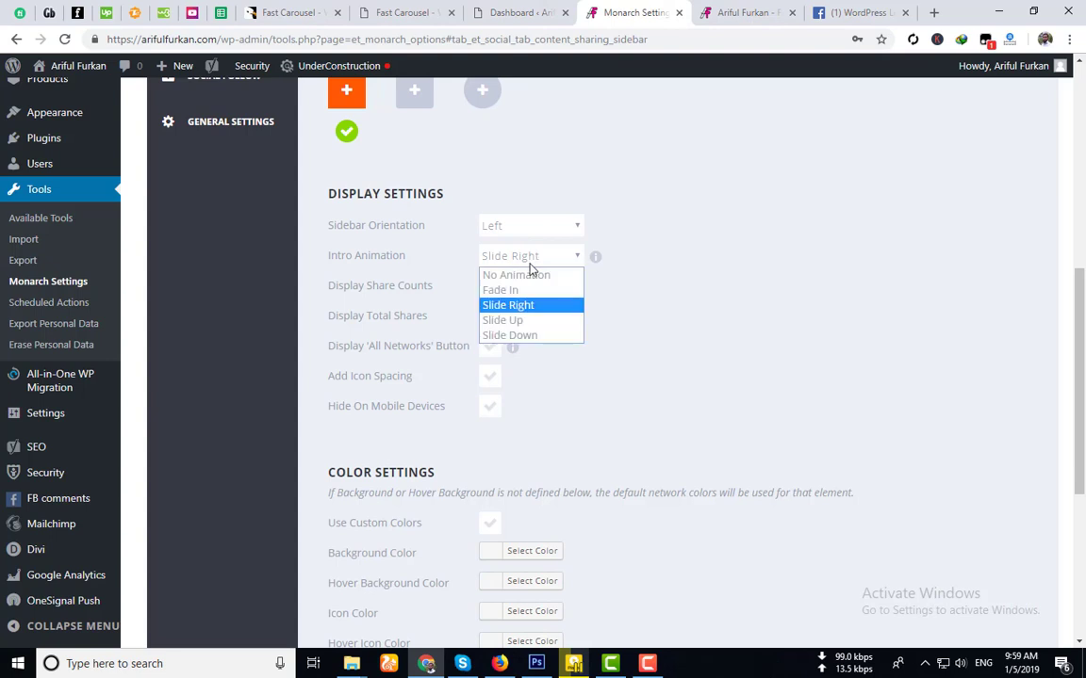
pyautogui.click(669, 297)
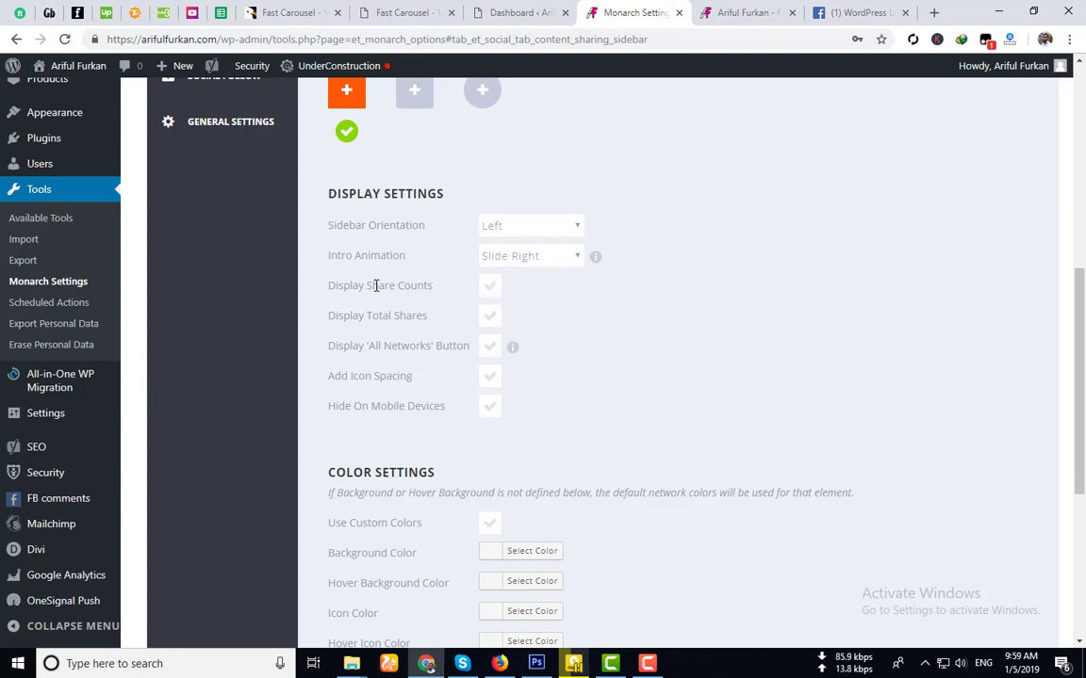
# Step: Enable the sidebar's 'All Networks' button, leaving Display Share Counts and Display Total Shares off
pyautogui.click(489, 291)
pyautogui.scroll(-1, 600, 349)
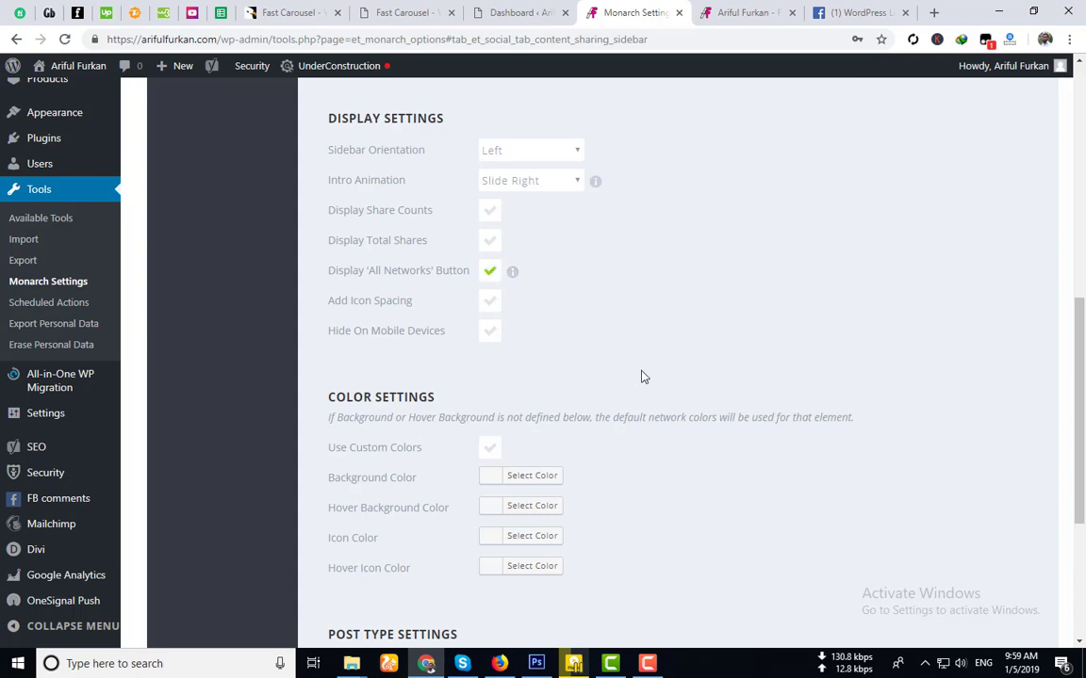
pyautogui.click(491, 273)
pyautogui.scroll(3, 434, 307)
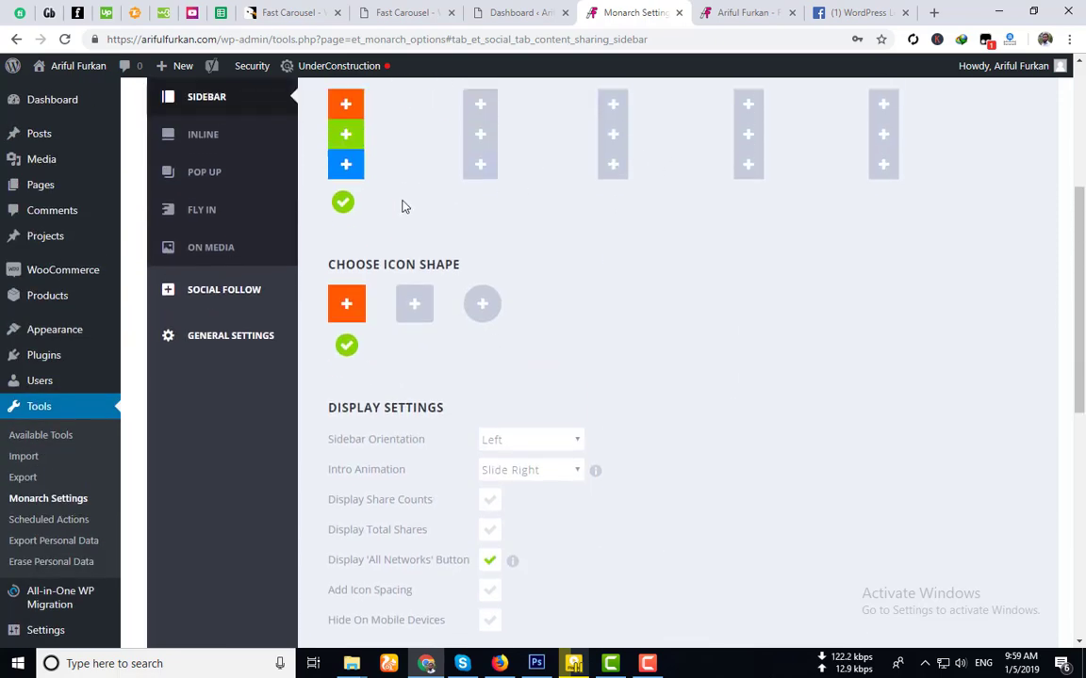
# Step: Enable Add Icon Spacing and Hide On Mobile Devices for the sidebar
pyautogui.scroll(-2, 685, 399)
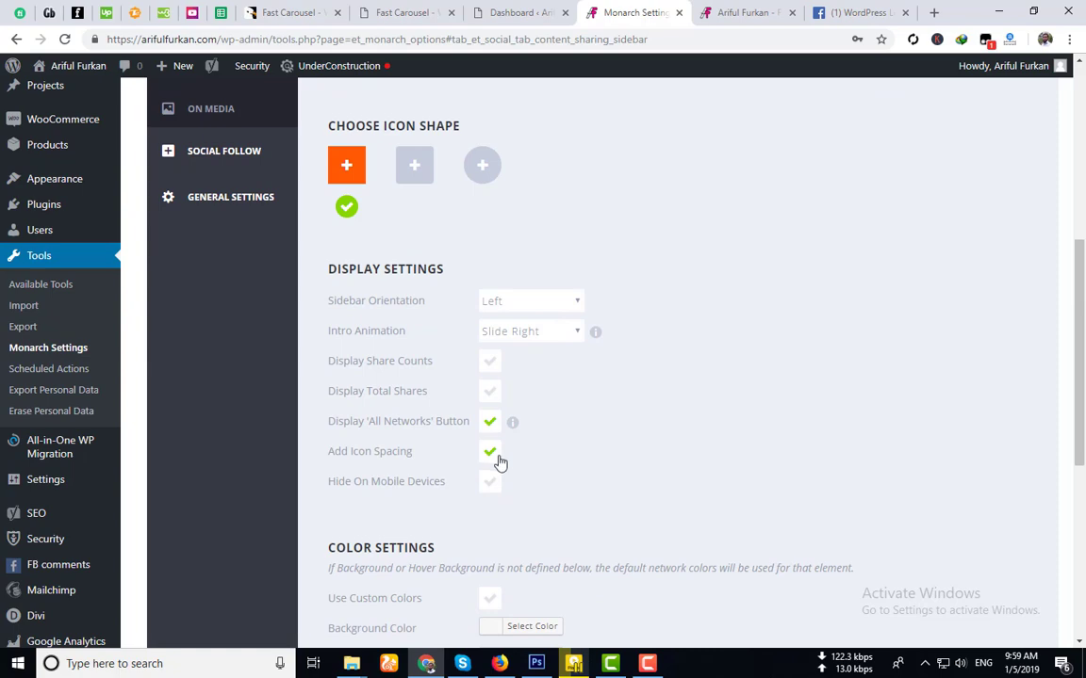
pyautogui.scroll(2, 500, 462)
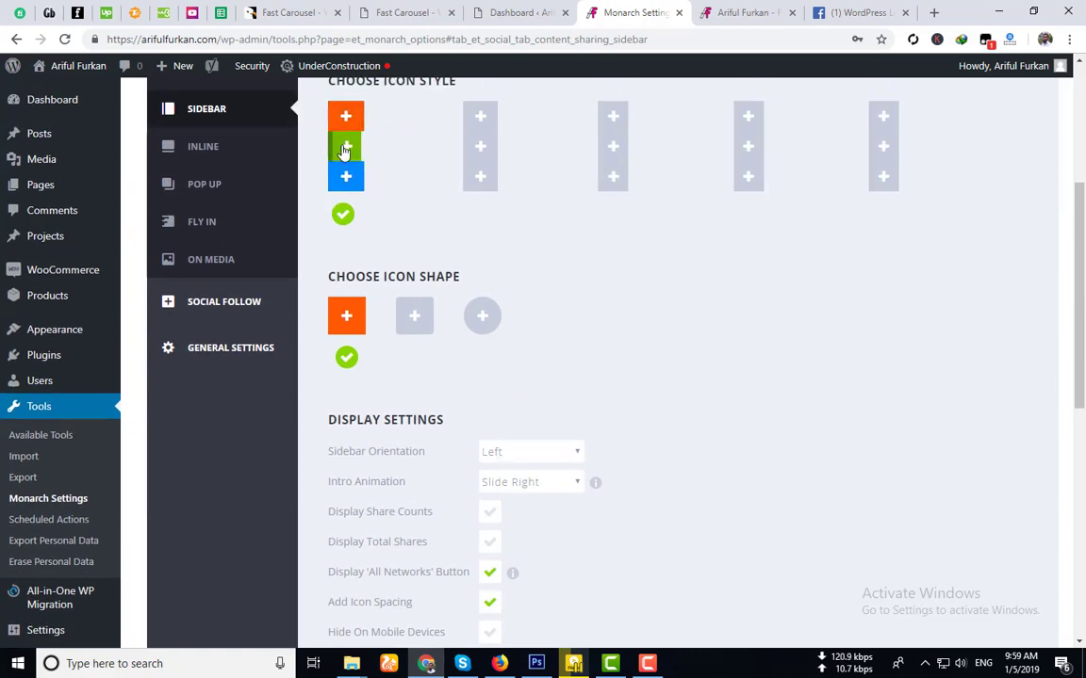
pyautogui.scroll(-3, 699, 390)
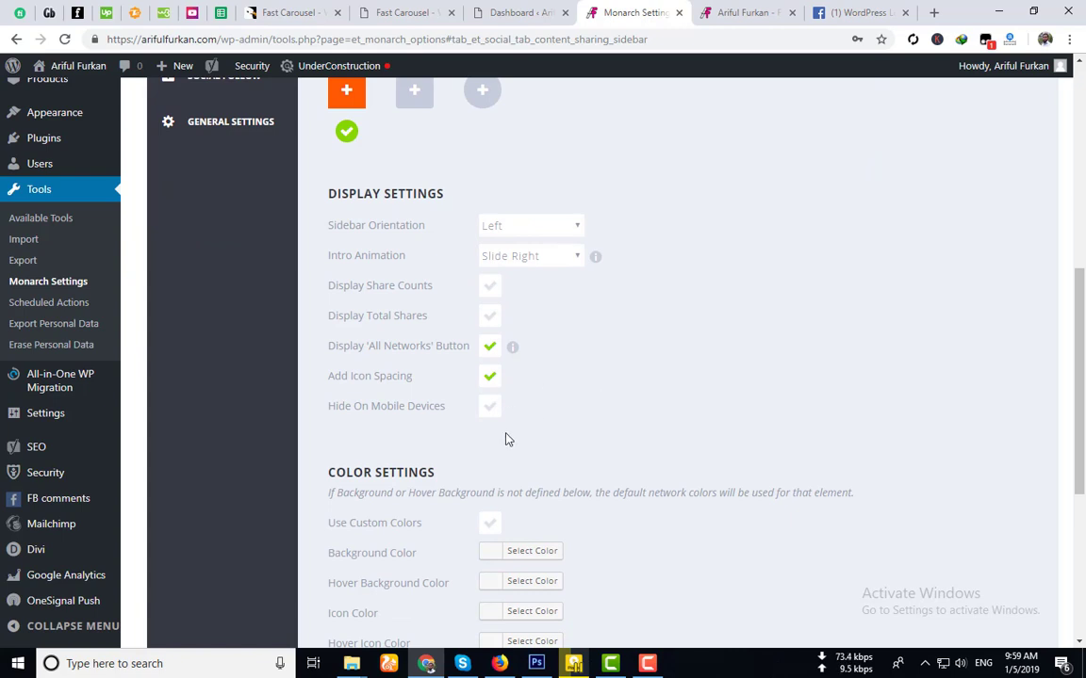
pyautogui.scroll(-1, 505, 439)
pyautogui.click(491, 334)
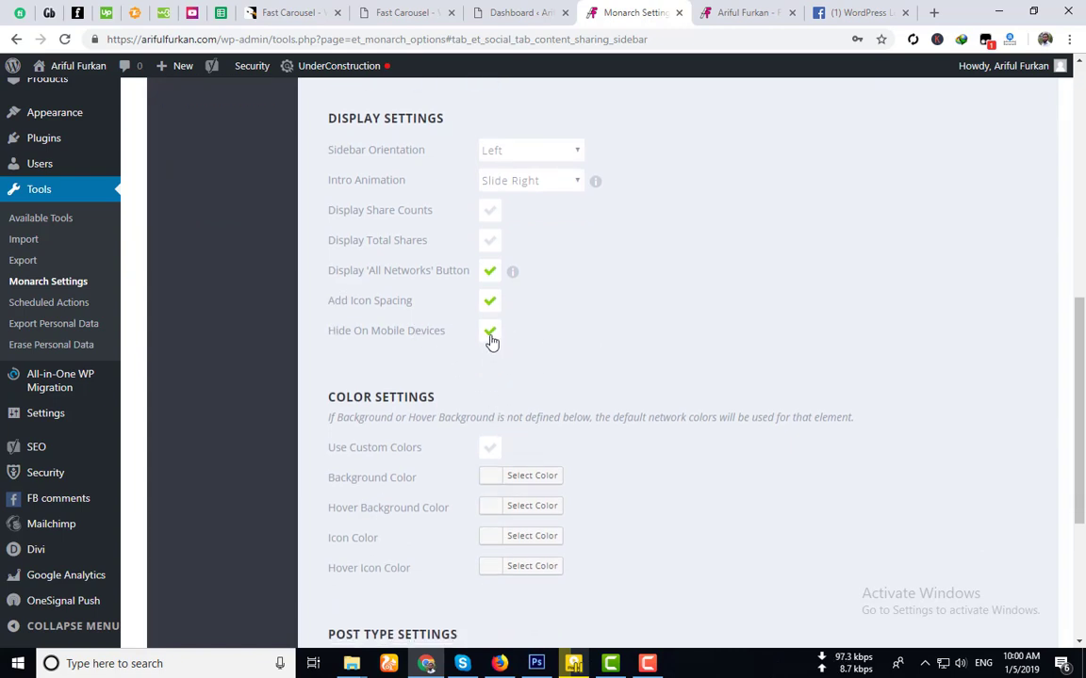
# Step: Review the sidebar icon style, shape and display settings, and look at the home page
pyautogui.scroll(6, 491, 341)
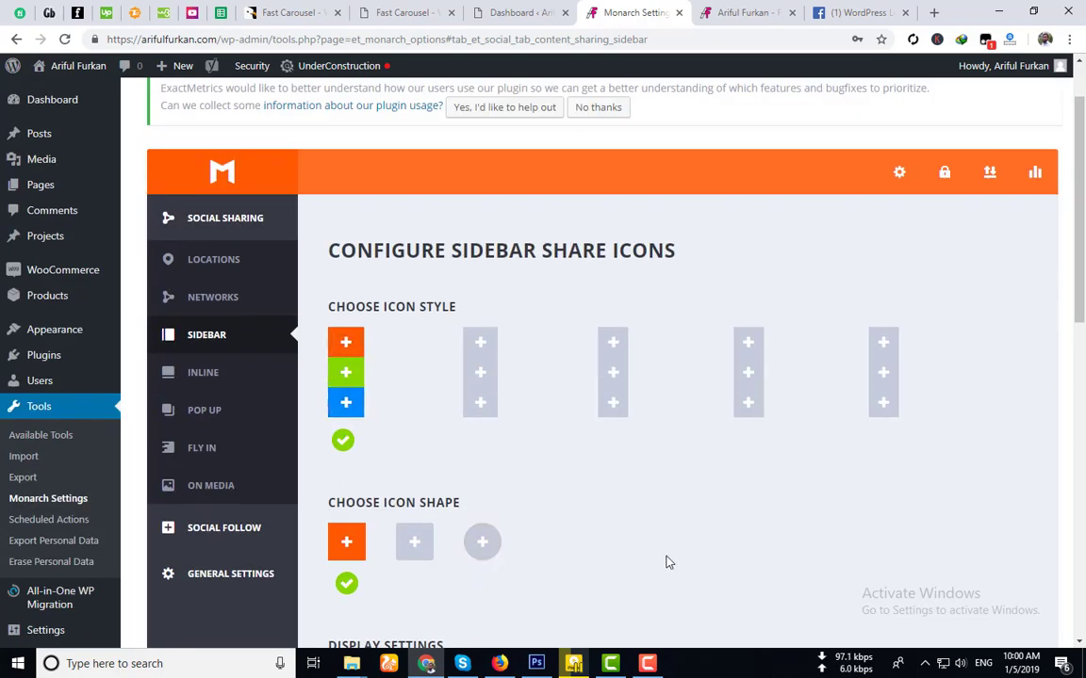
pyautogui.scroll(-5, 641, 561)
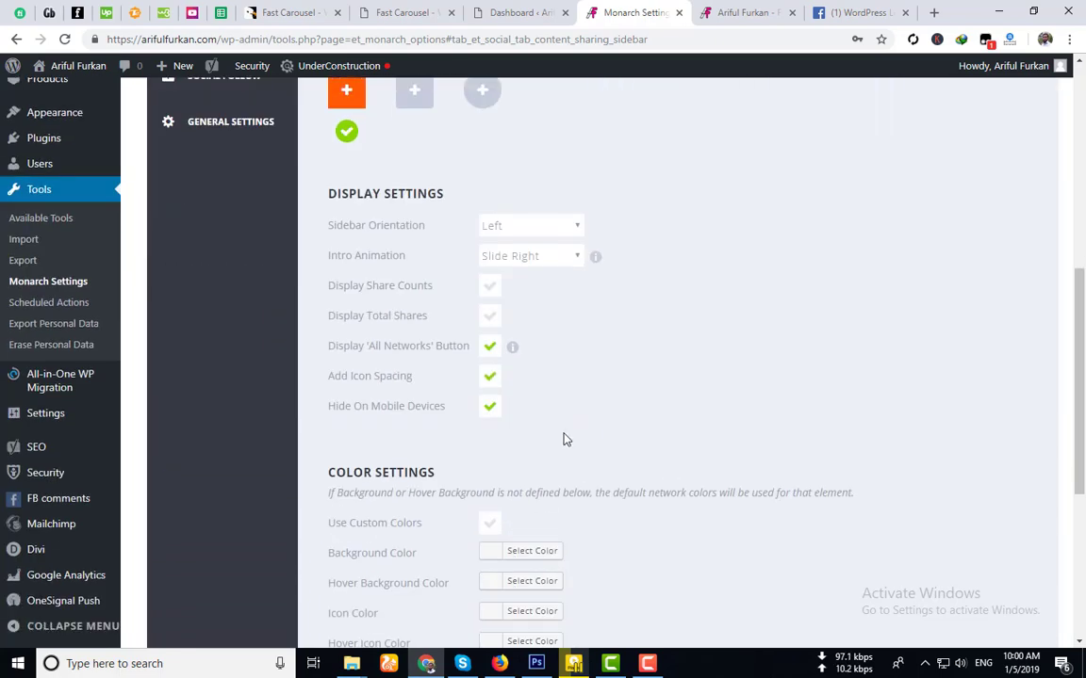
pyautogui.scroll(-3, 564, 439)
pyautogui.click(744, 12)
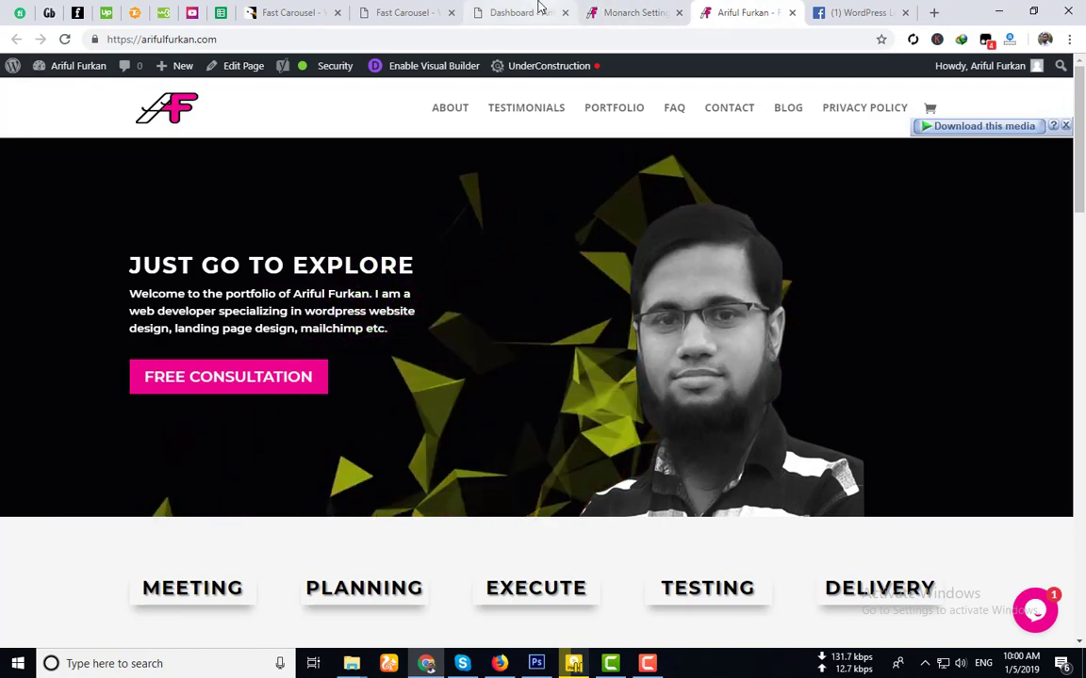
pyautogui.click(630, 13)
pyautogui.scroll(3, 425, 363)
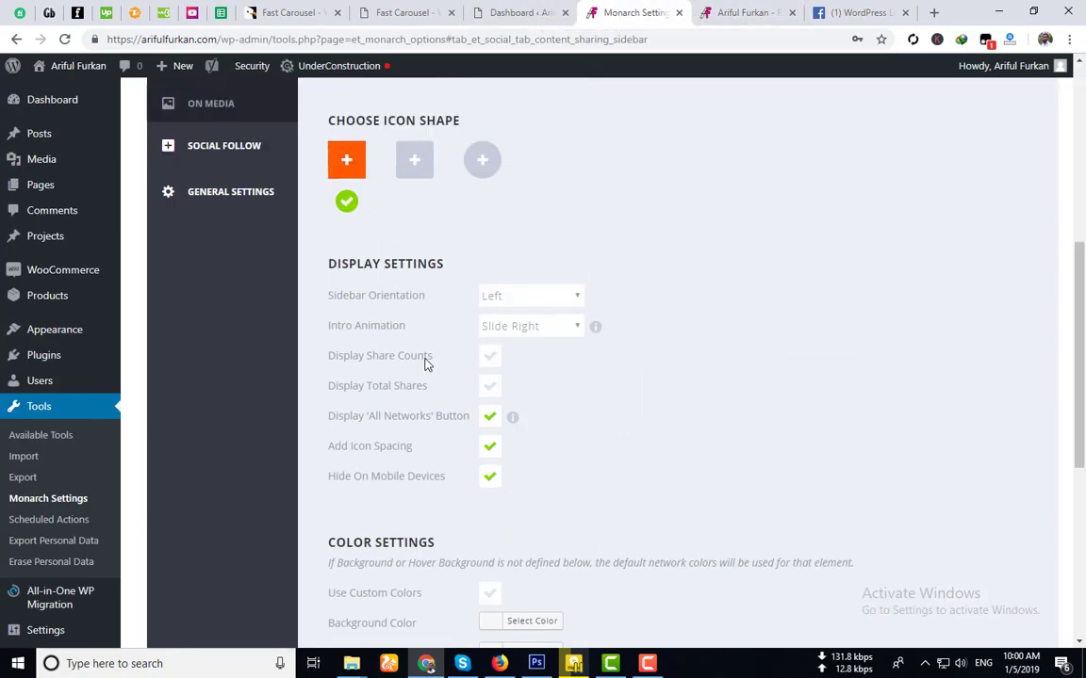
# Step: Examine the sidebar's color settings and post type settings
pyautogui.scroll(-4, 531, 437)
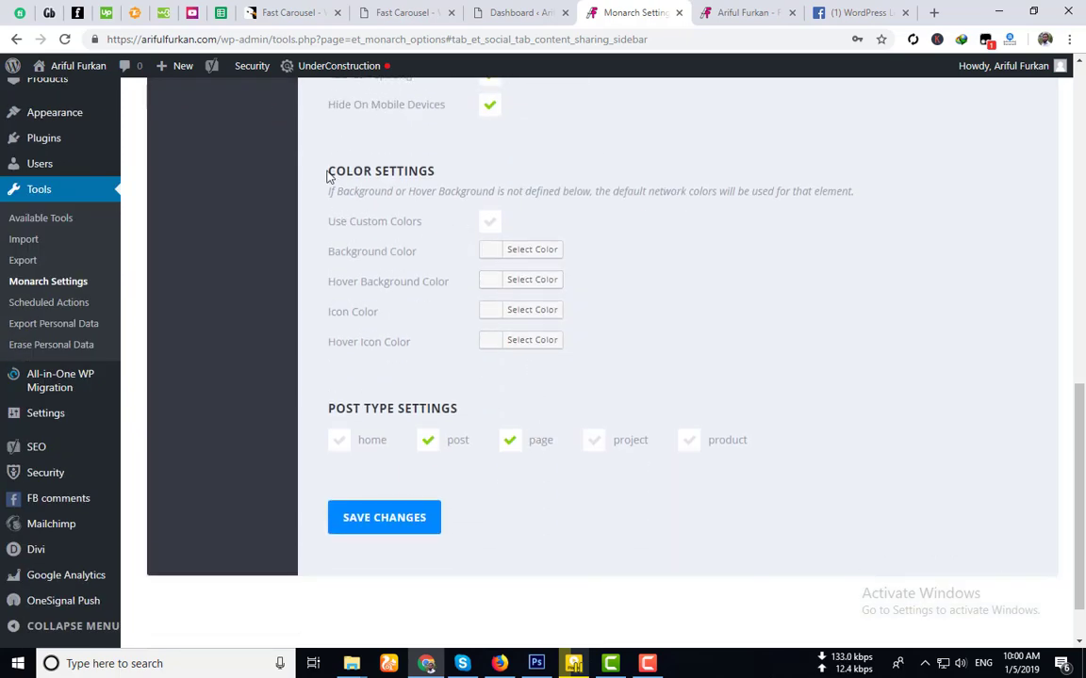
pyautogui.moveTo(328, 176); pyautogui.dragTo(482, 182)
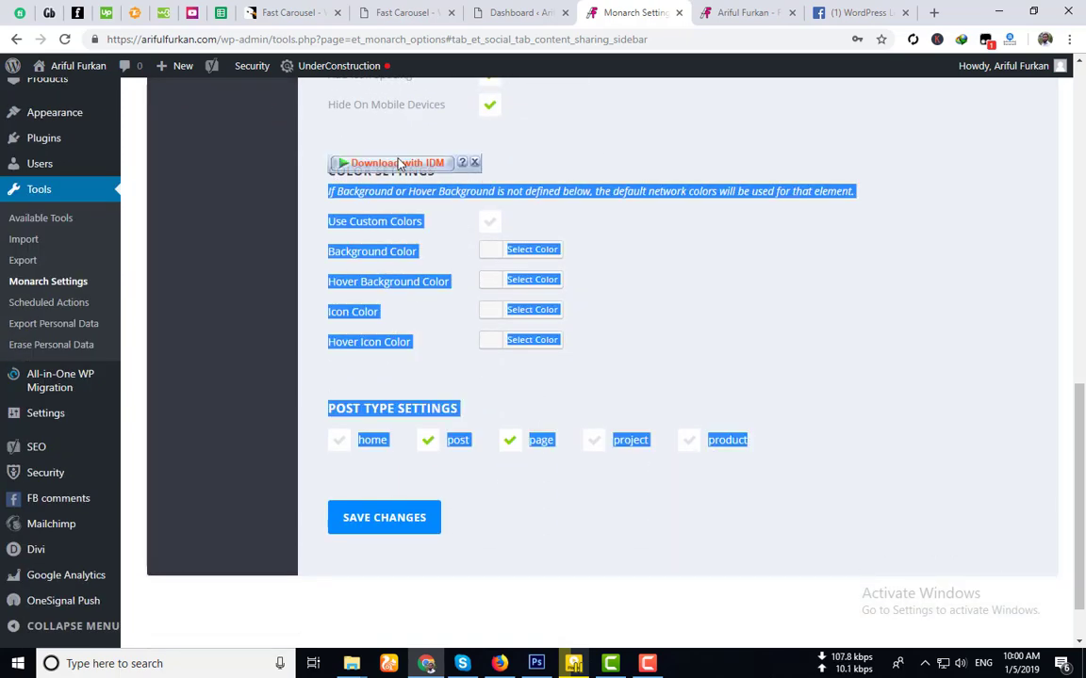
pyautogui.click(474, 164)
pyautogui.click(509, 238)
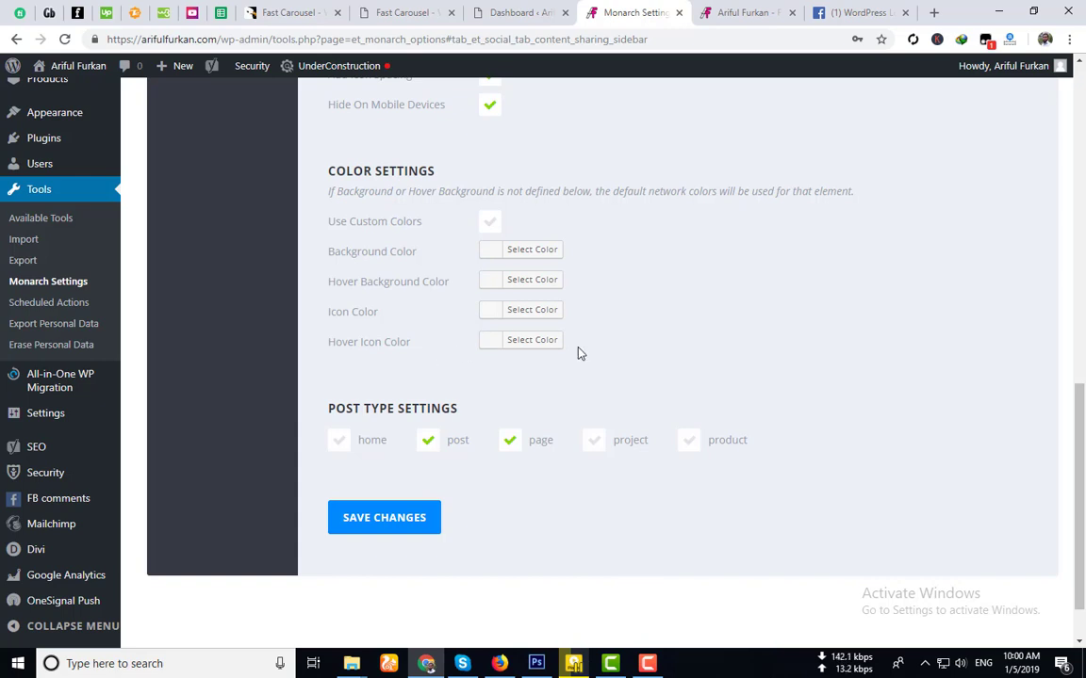
pyautogui.scroll(-1, 580, 352)
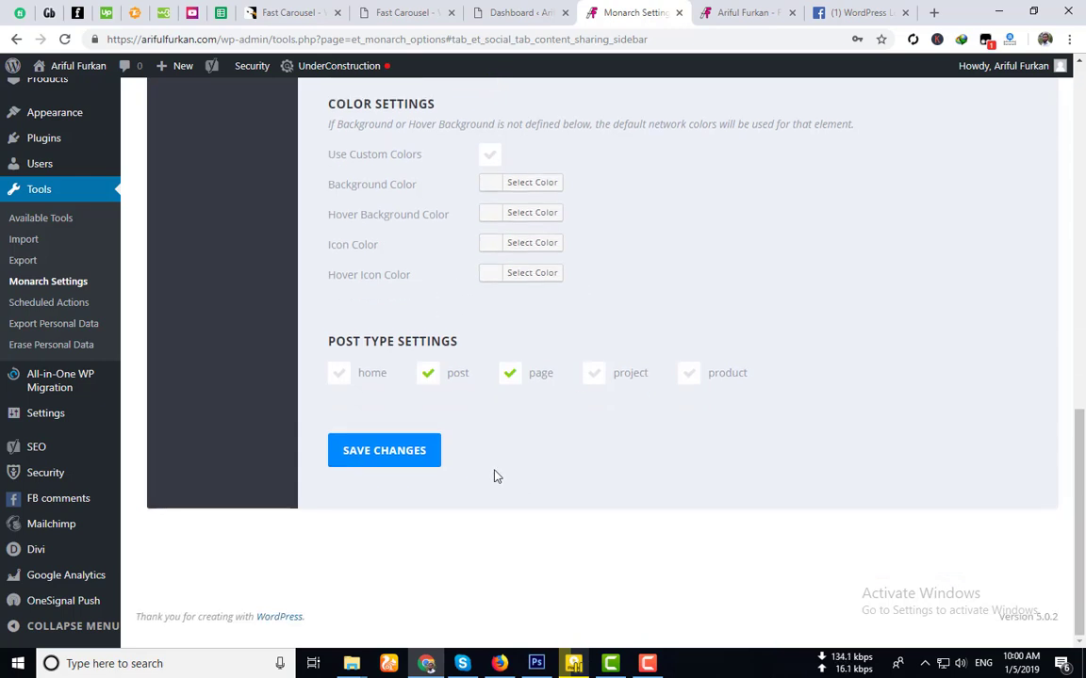
pyautogui.scroll(2, 433, 394)
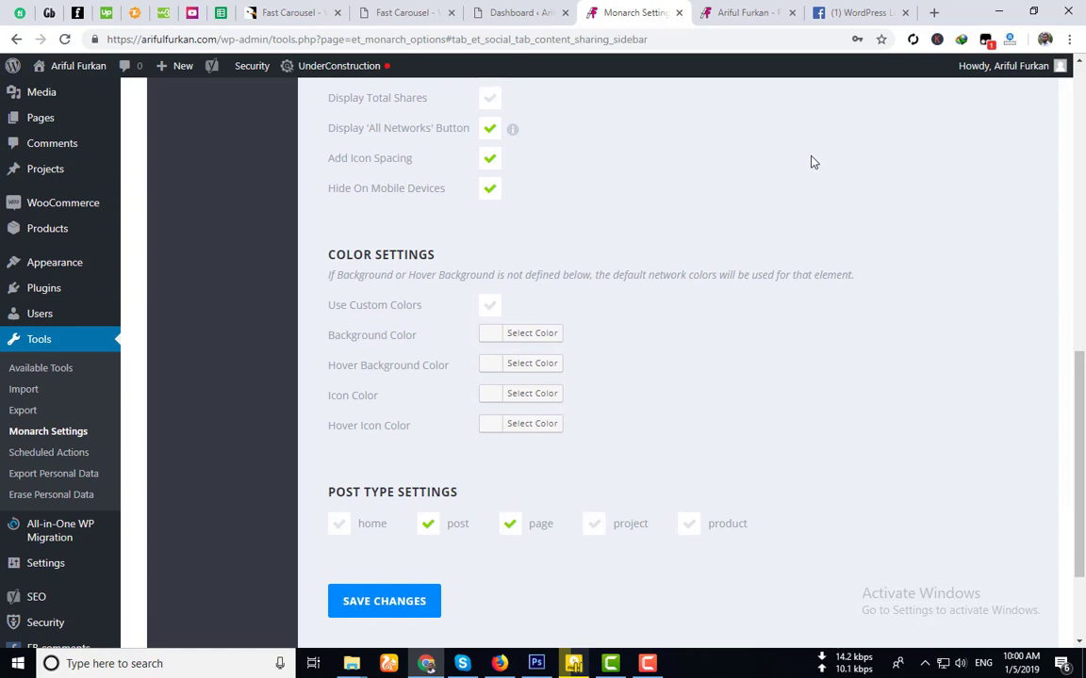
pyautogui.scroll(-2, 486, 370)
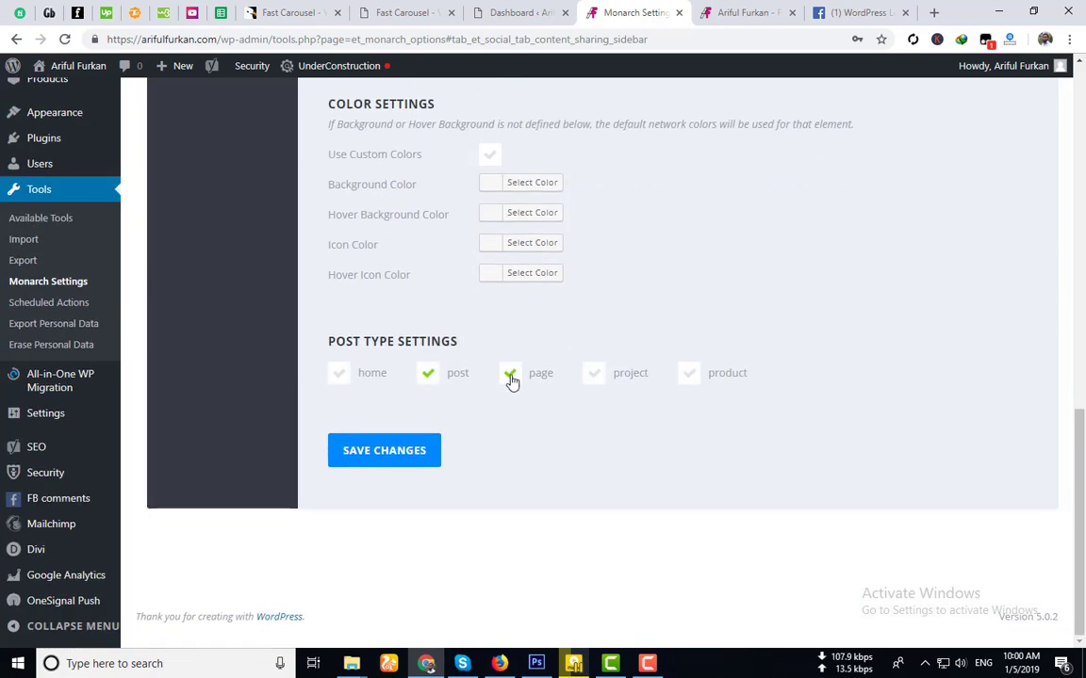
# Step: Save the sidebar settings with only home and page as post types, and reload the site's home page
pyautogui.click(340, 377)
pyautogui.click(754, 12)
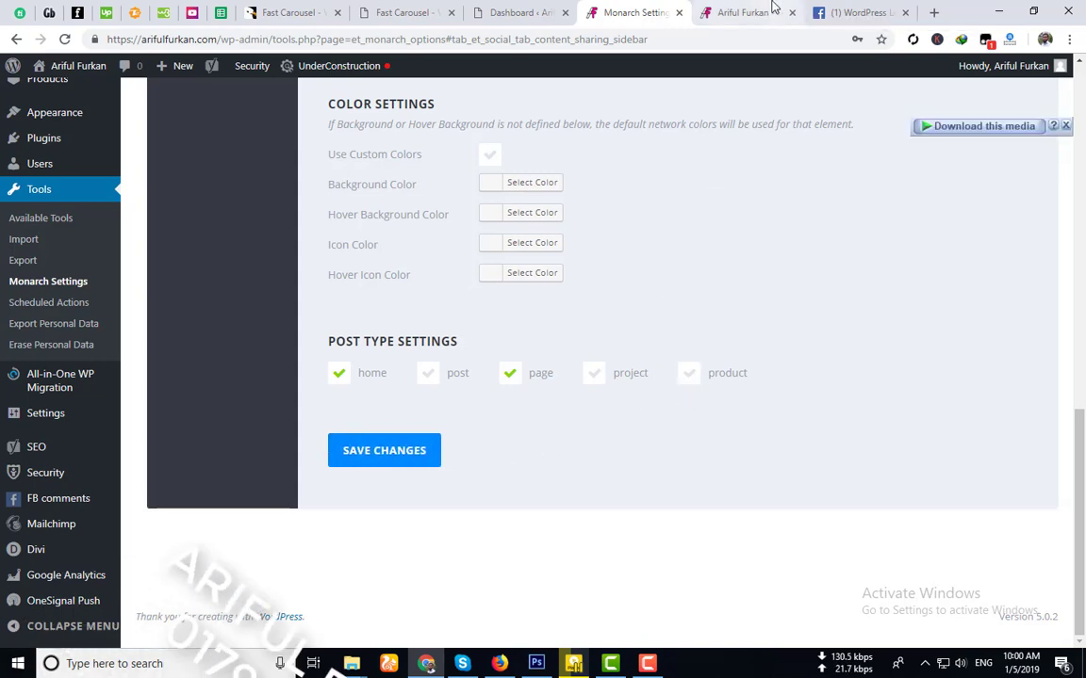
pyautogui.press('F5')
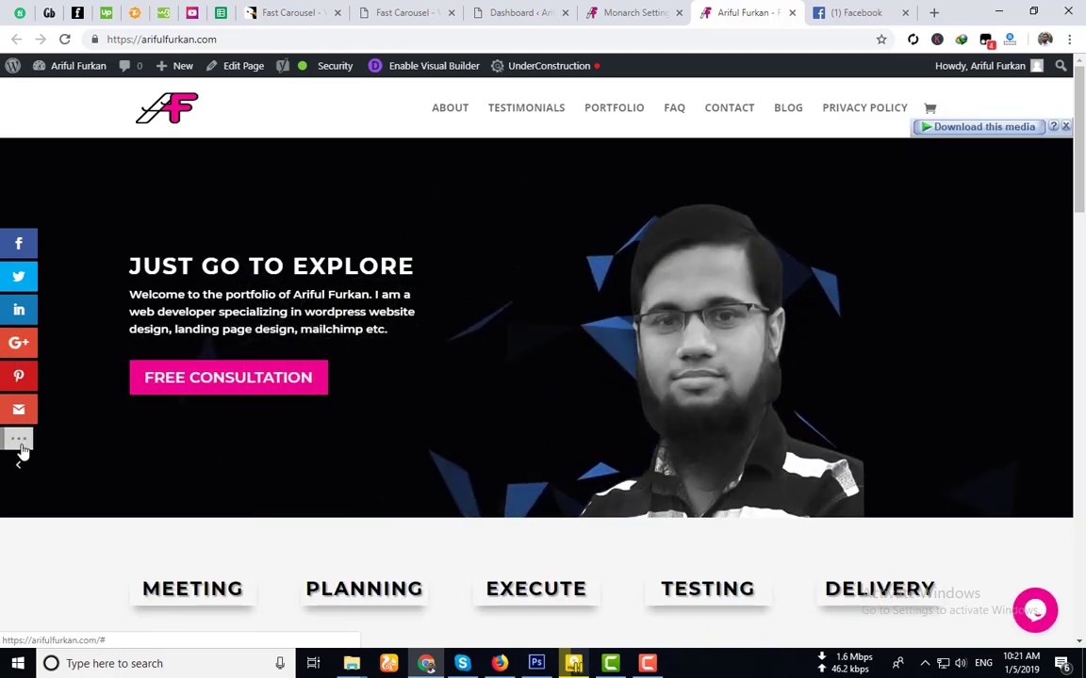
# Step: Open and close the sidebar's full network list, and test collapsing and expanding the sidebar on the home page
pyautogui.click(19, 442)
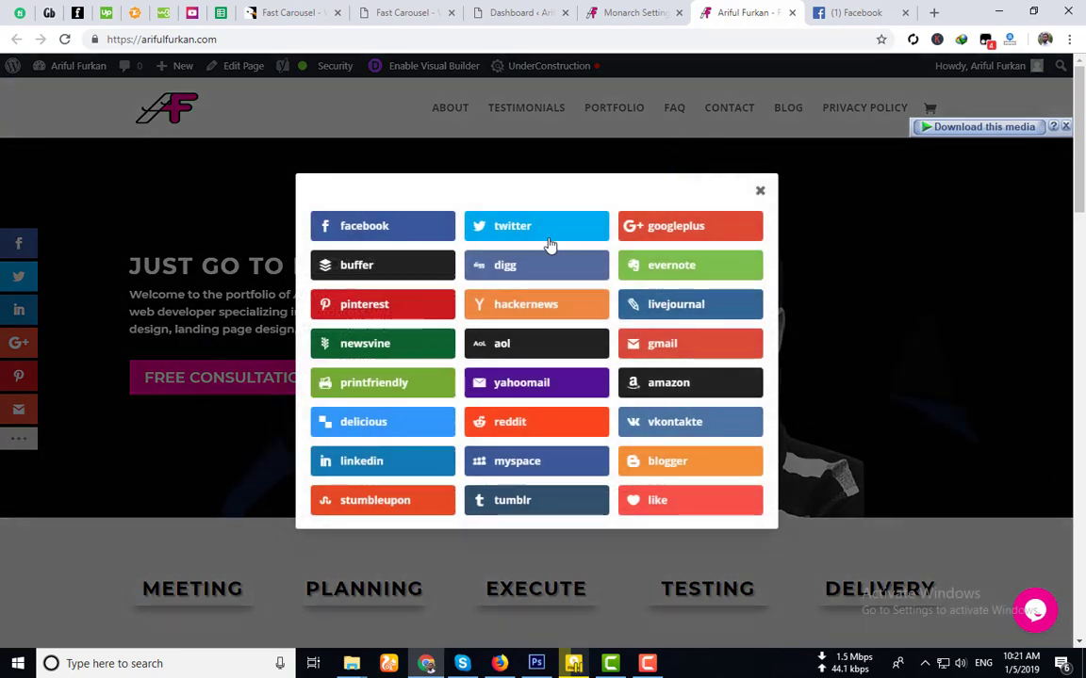
pyautogui.scroll(-1, 544, 421)
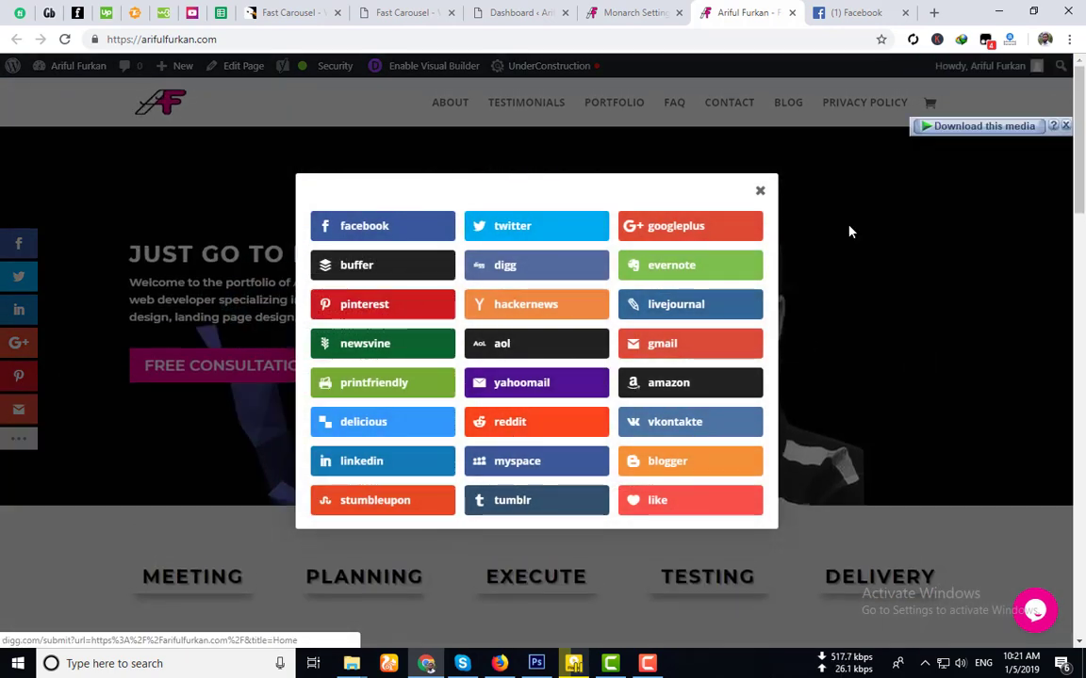
pyautogui.click(761, 194)
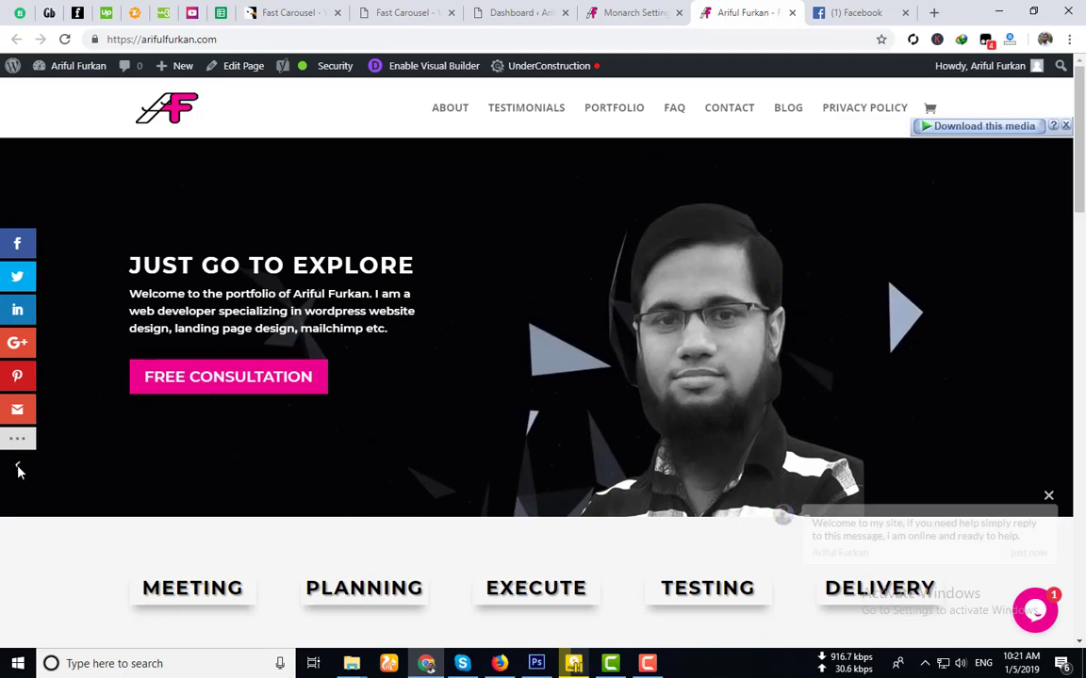
pyautogui.click(21, 471)
pyautogui.click(12, 469)
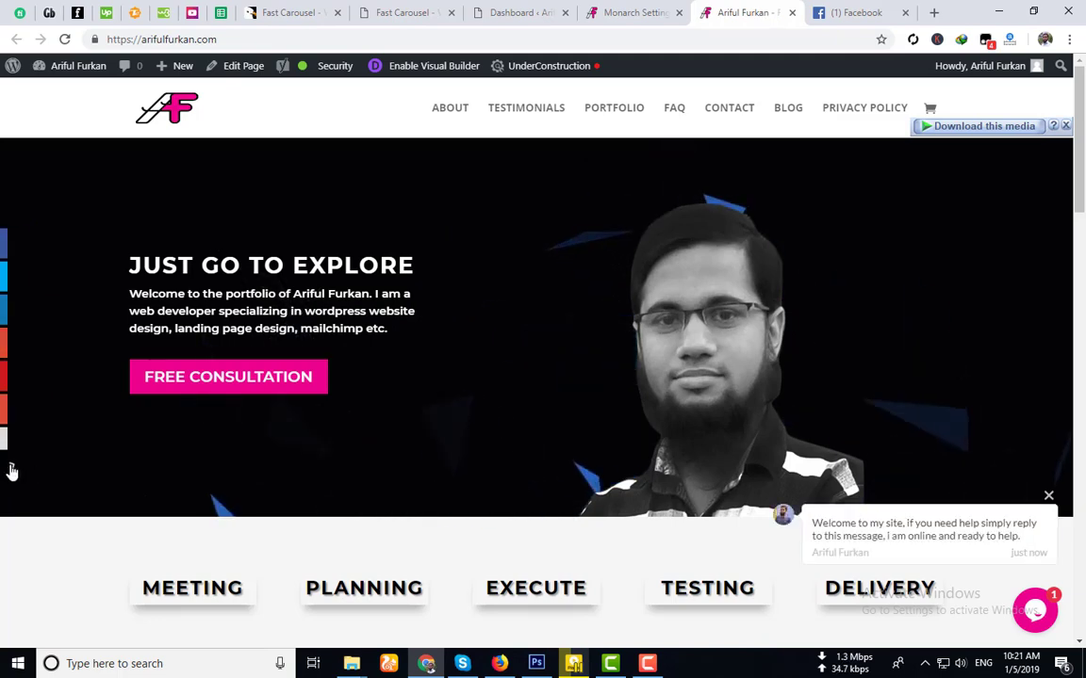
pyautogui.scroll(-10, 546, 298)
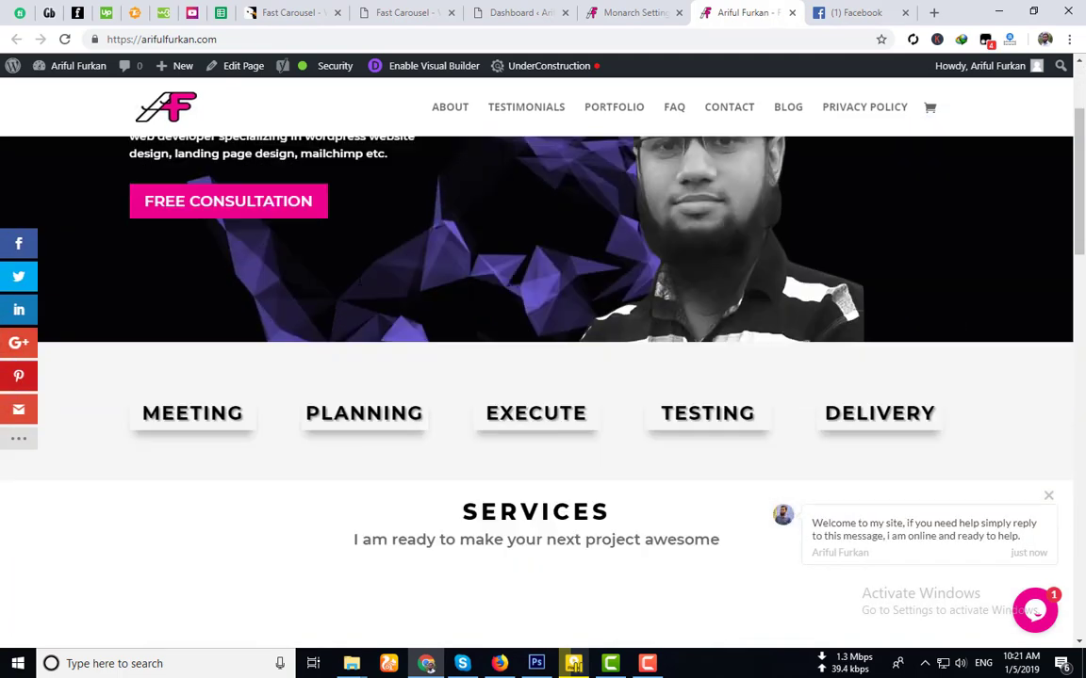
# Step: Check the sidebar on the Contact page by opening its Facebook share window and closing it without posting
pyautogui.click(590, 10)
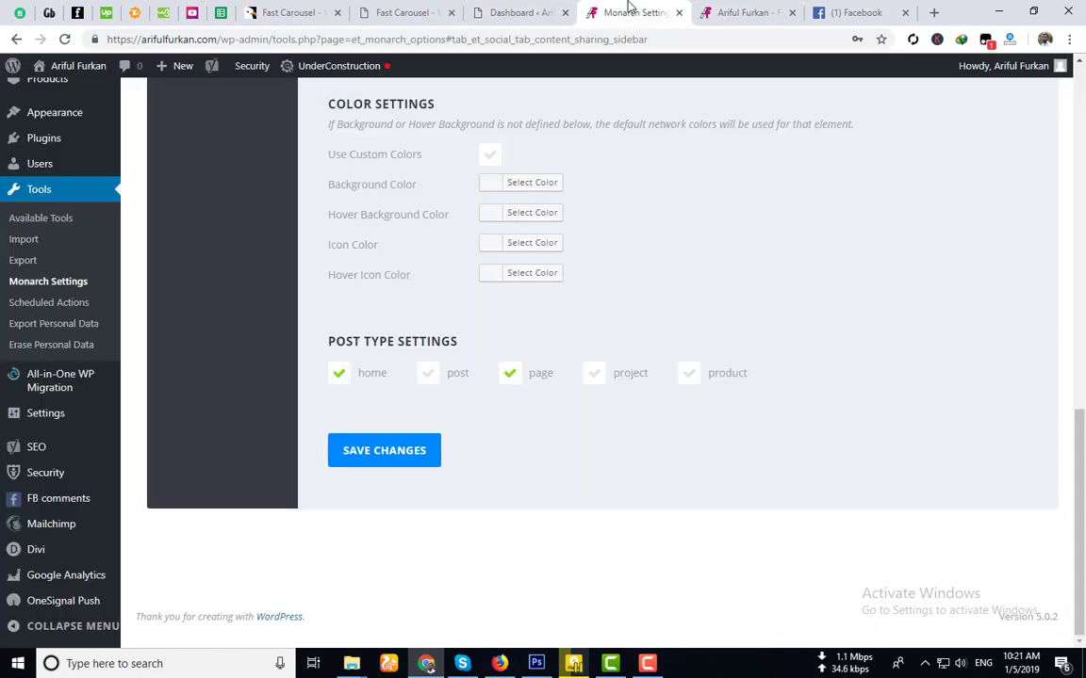
pyautogui.click(751, 12)
pyautogui.click(734, 101)
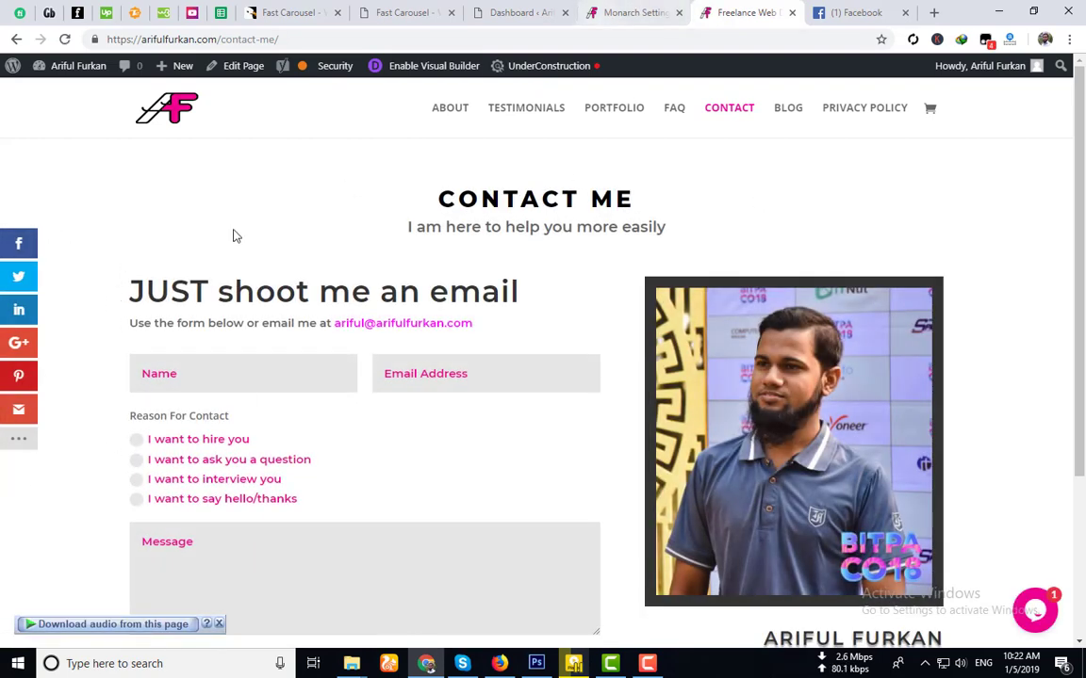
pyautogui.click(18, 247)
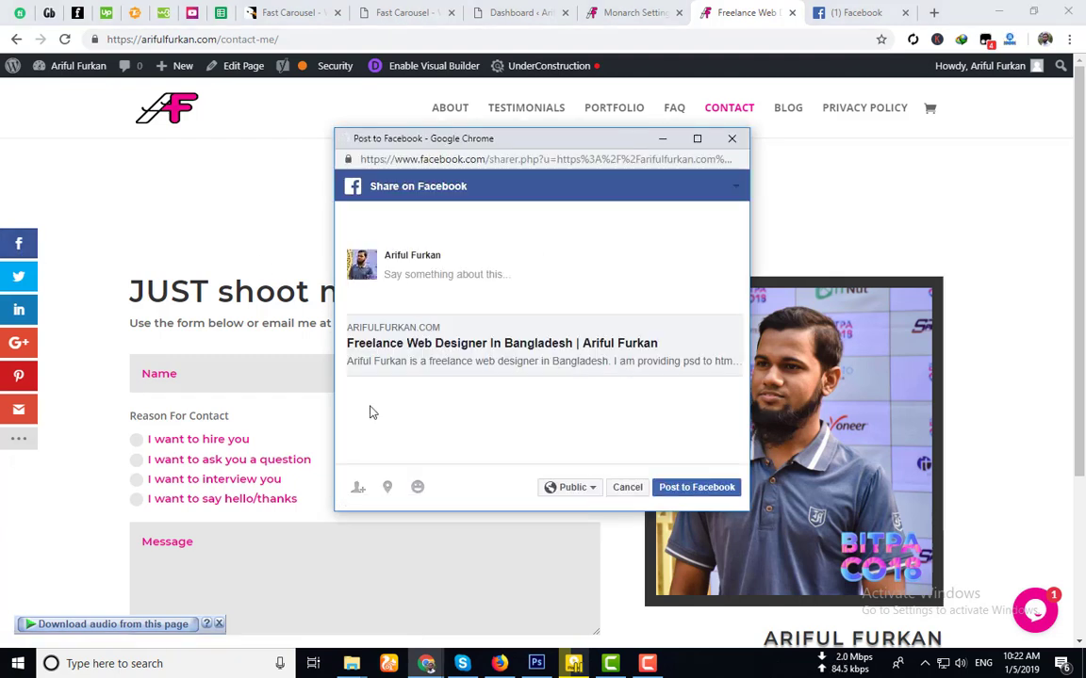
pyautogui.click(736, 139)
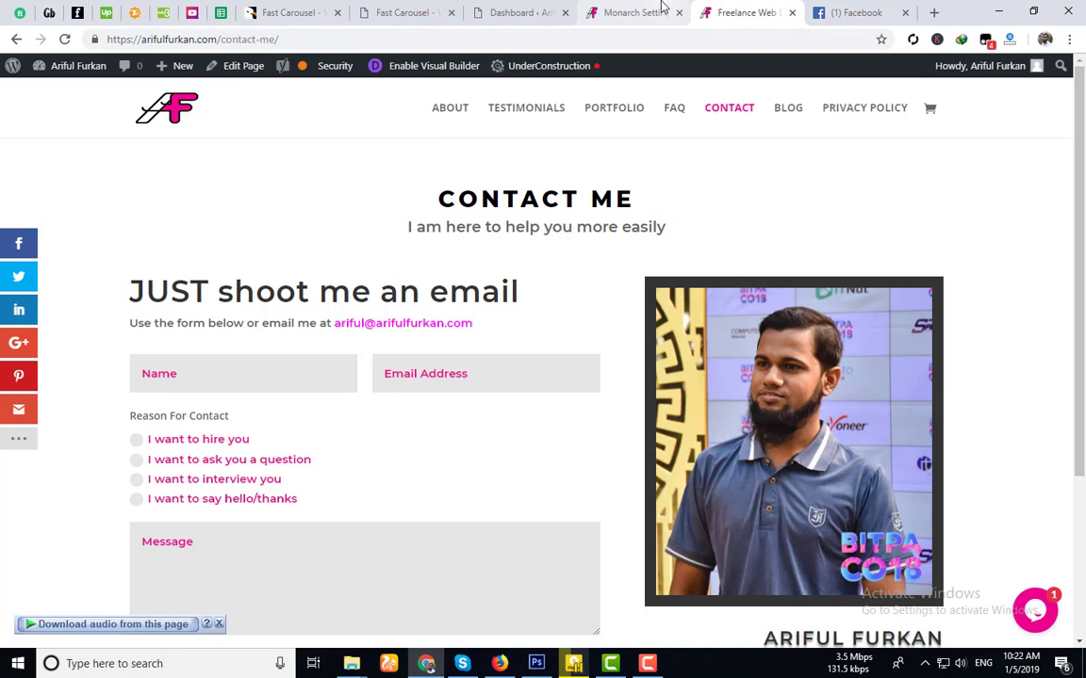
# Step: Open the blog post "WP Bakery Page Builder Is Not Working On WordPress 5.00 – Solved" and examine it down to the comments
pyautogui.click(787, 114)
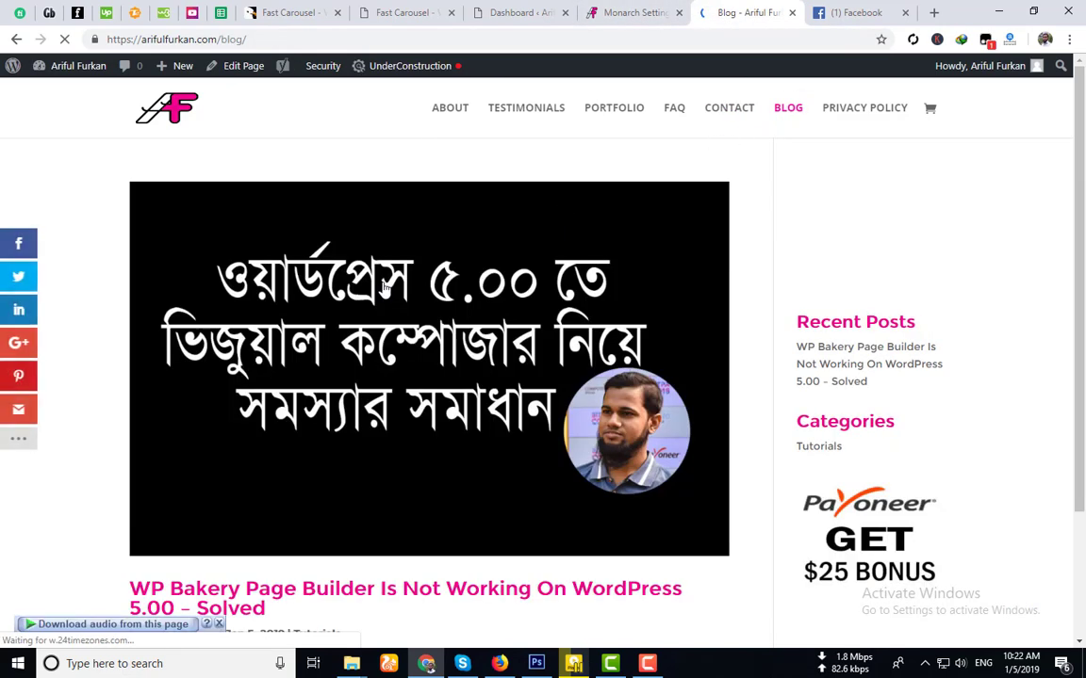
pyautogui.scroll(-3, 384, 288)
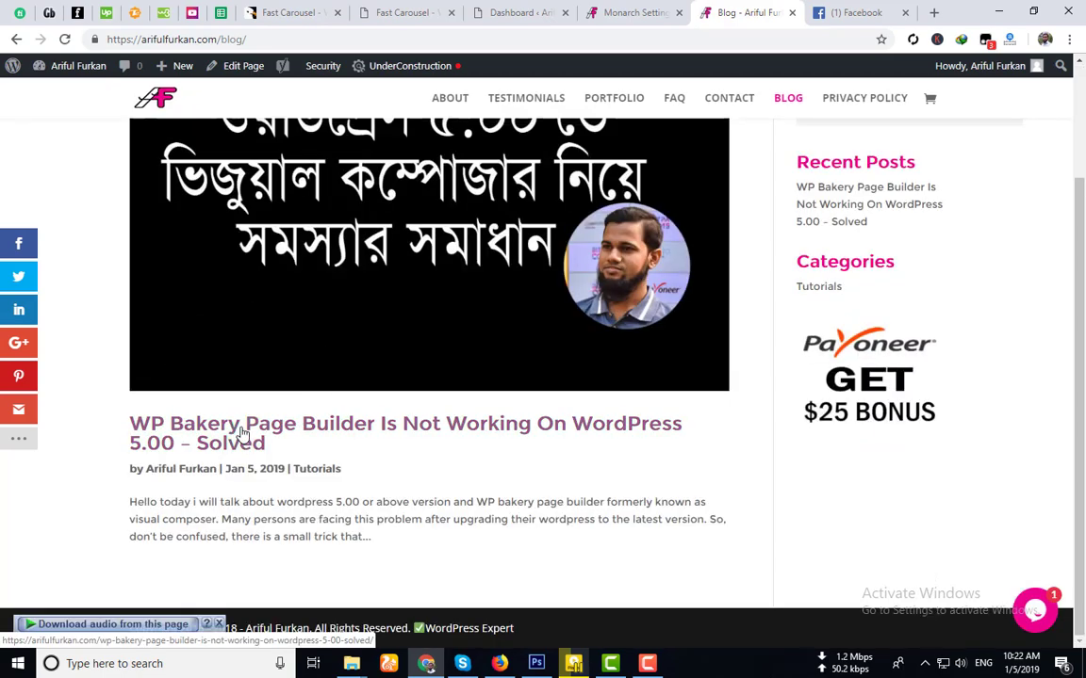
pyautogui.click(242, 433)
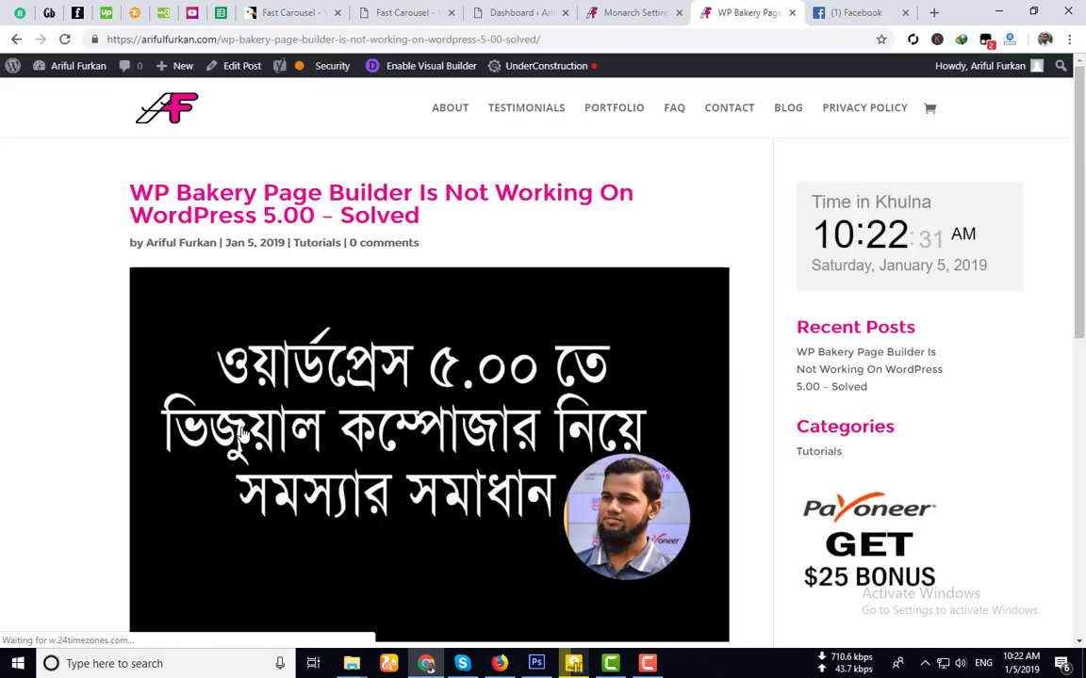
pyautogui.scroll(-5, 273, 427)
pyautogui.scroll(-1, 273, 428)
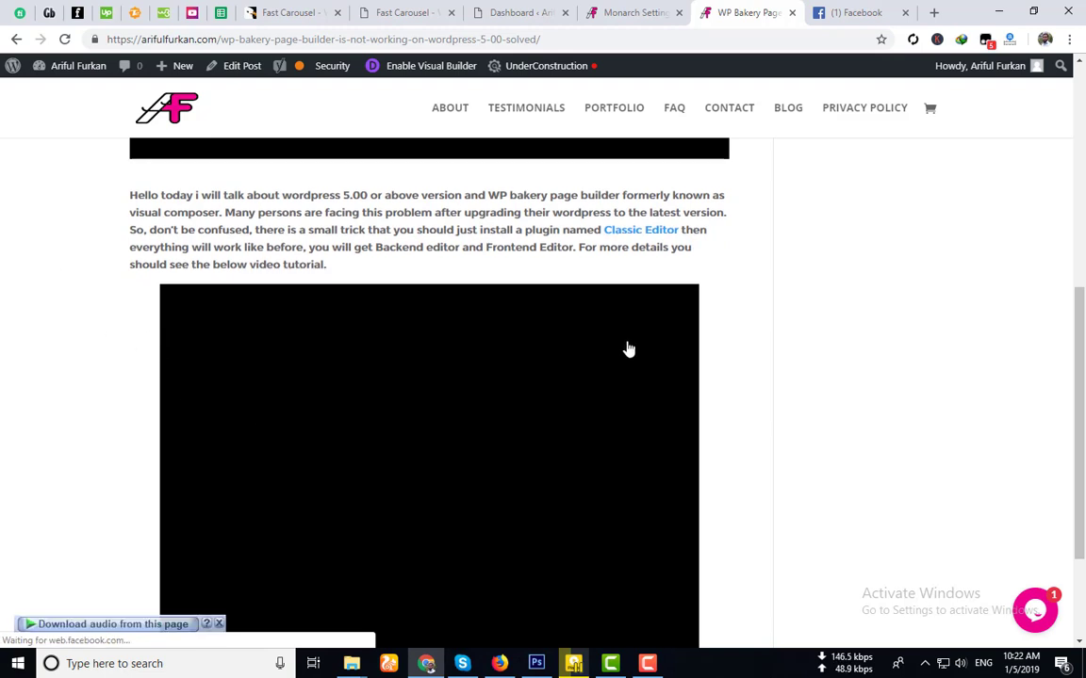
pyautogui.scroll(-3, 748, 105)
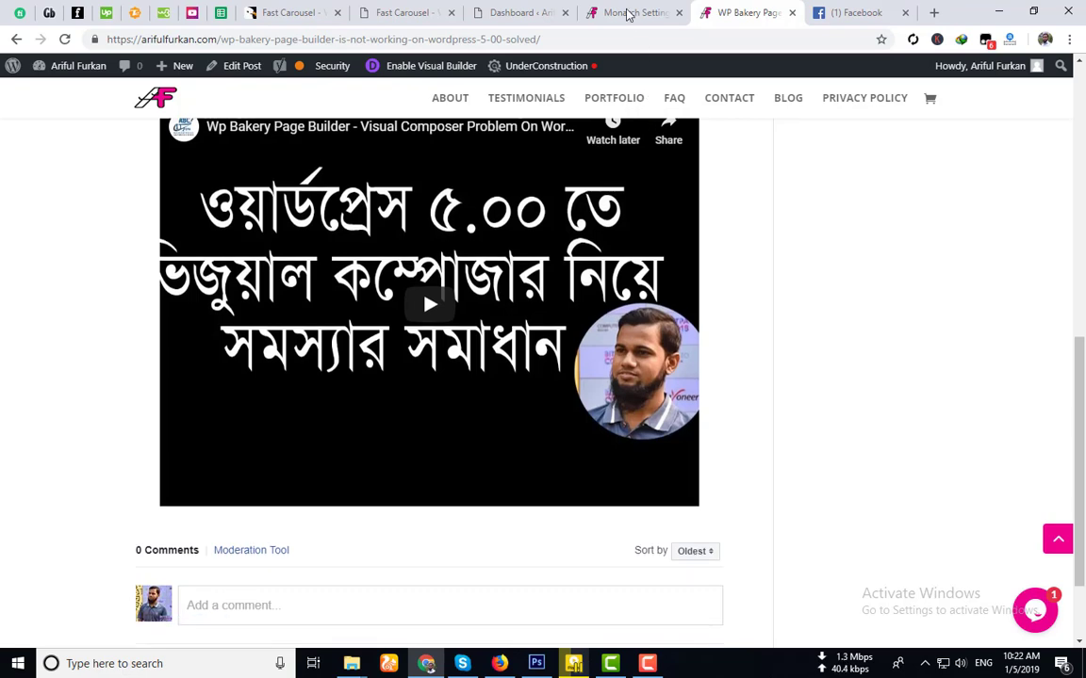
# Step: Return to the Monarch settings and review the selected sharing locations and the list of social networks
pyautogui.click(628, 14)
pyautogui.scroll(10, 452, 202)
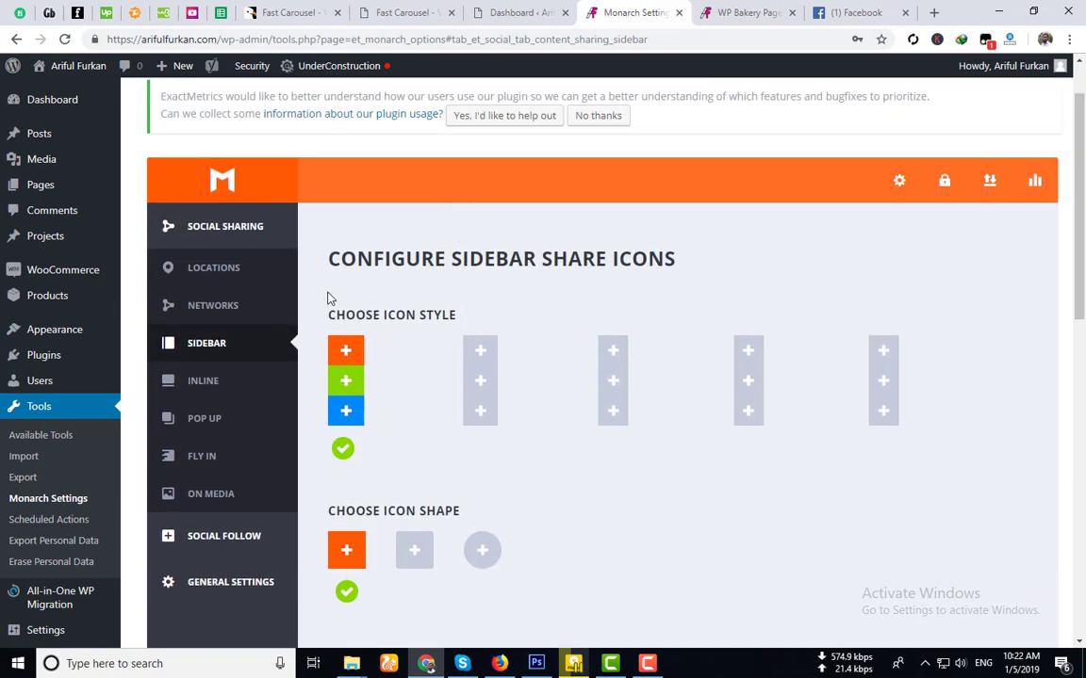
pyautogui.scroll(-1, 311, 283)
pyautogui.click(207, 192)
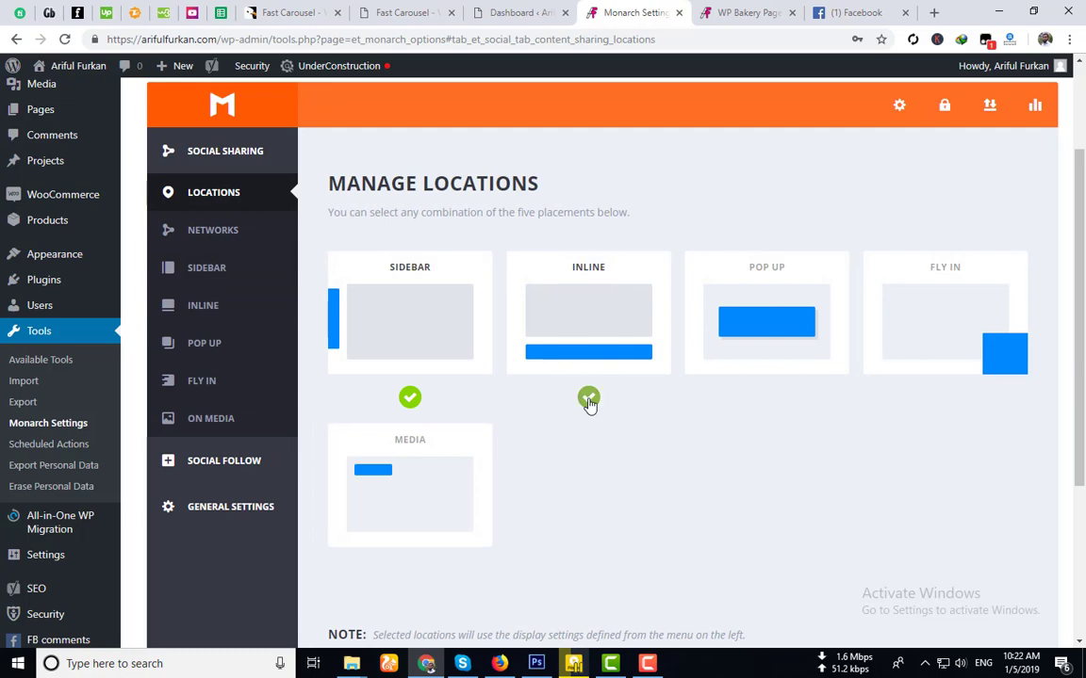
pyautogui.scroll(-3, 633, 520)
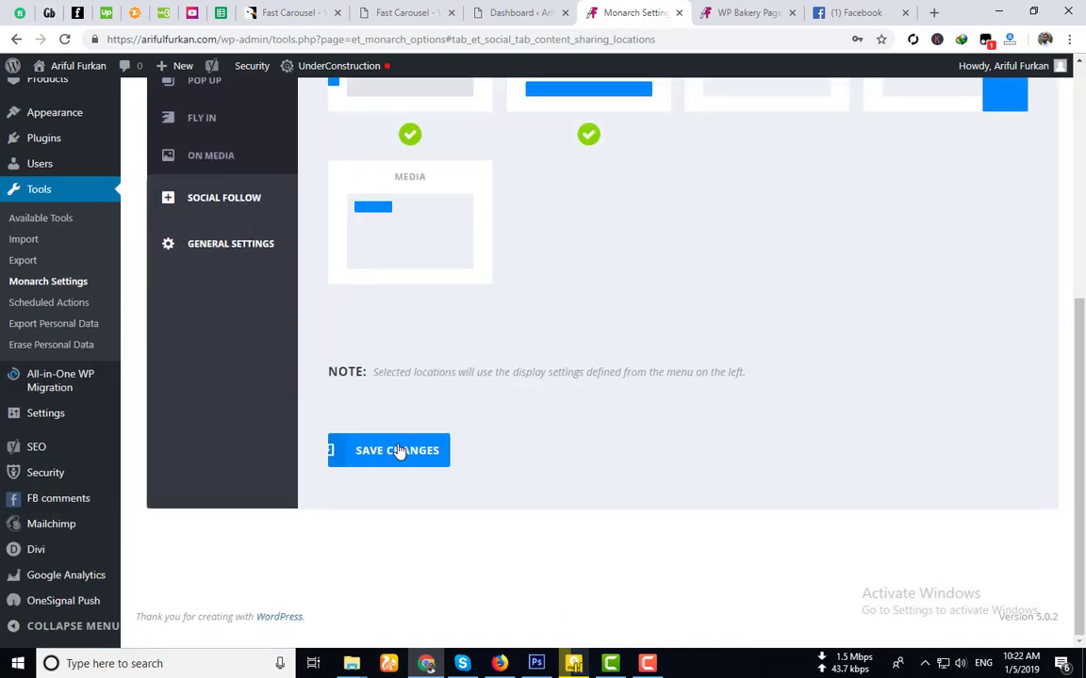
pyautogui.scroll(3, 398, 450)
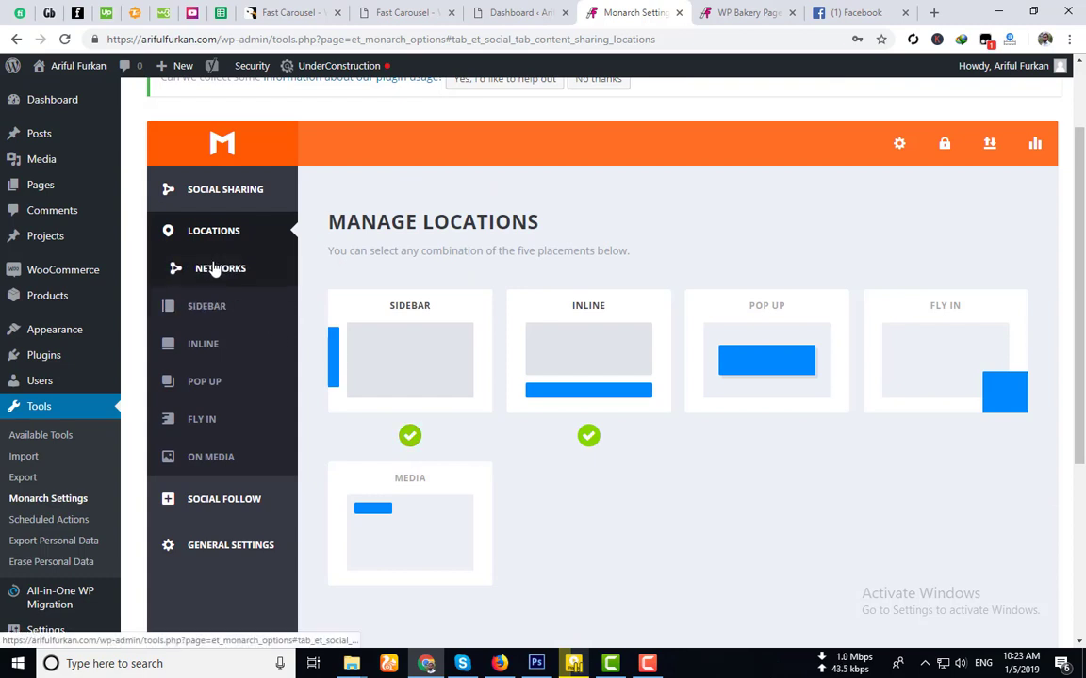
pyautogui.click(216, 269)
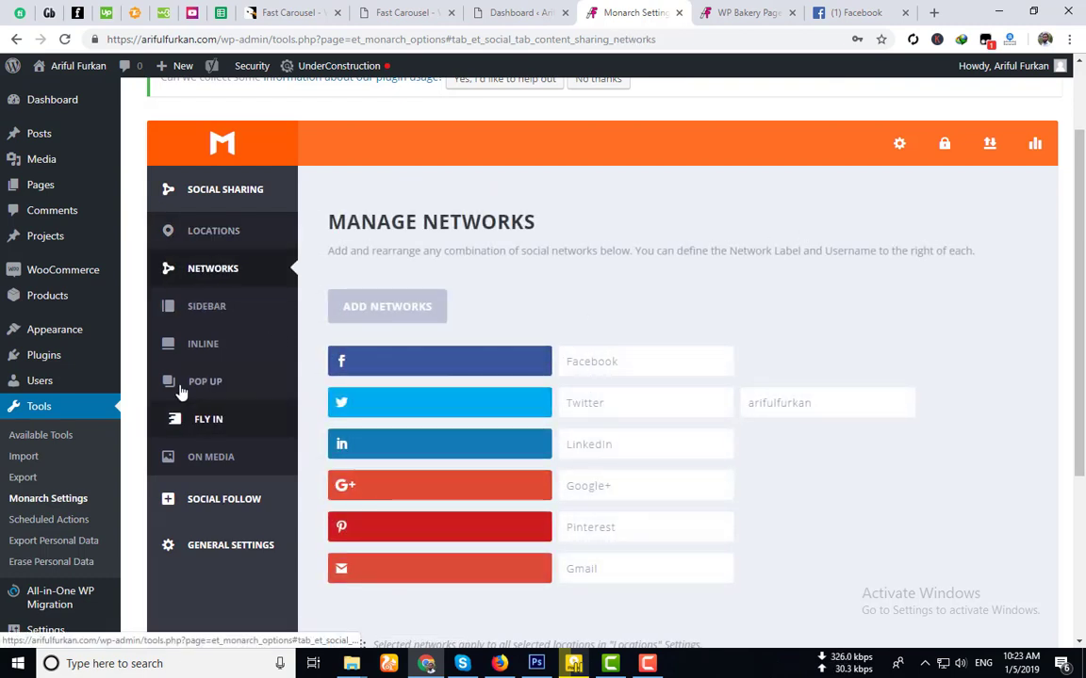
# Step: Choose the square icon shape for the inline share icons and check the selected icon style
pyautogui.click(191, 347)
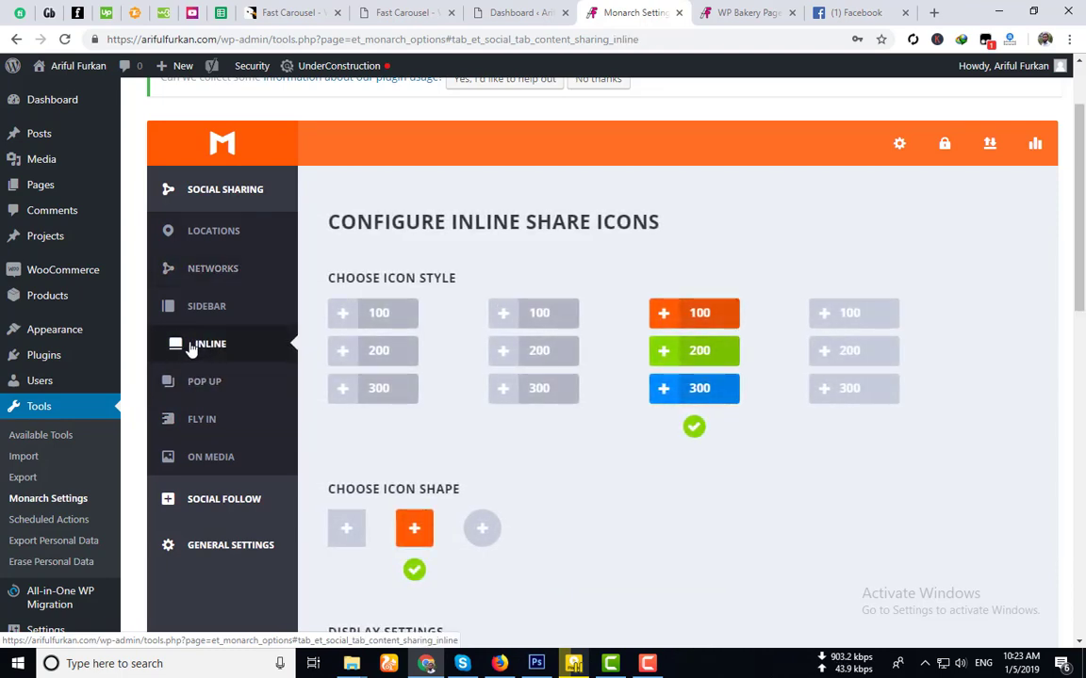
pyautogui.scroll(-1, 645, 454)
pyautogui.scroll(-2, 591, 436)
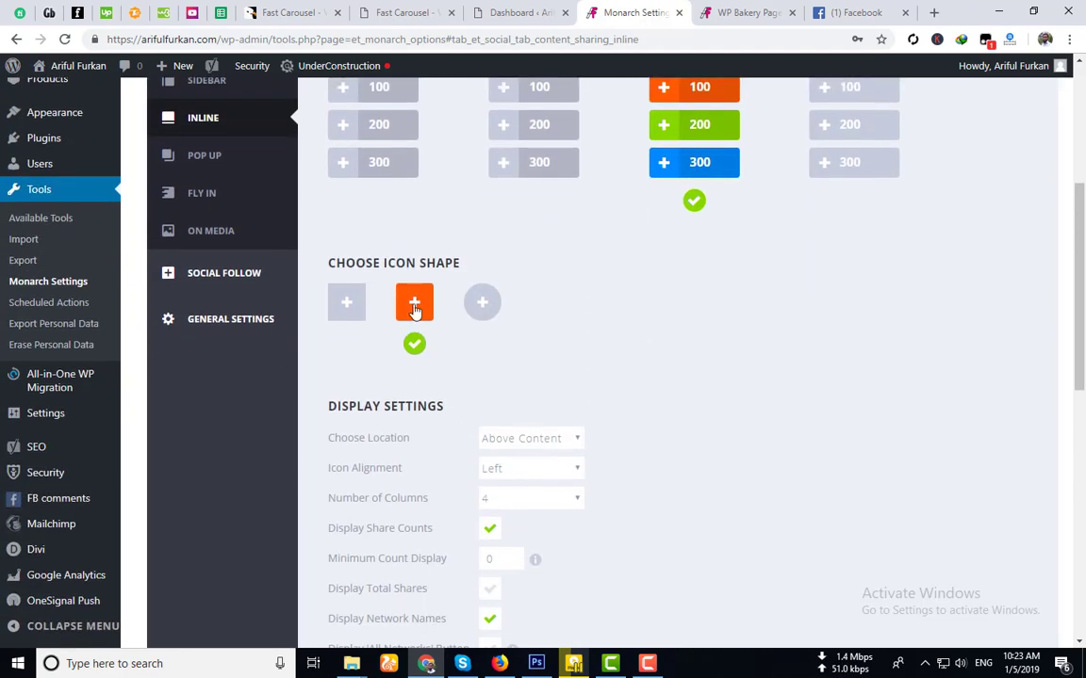
pyautogui.click(347, 303)
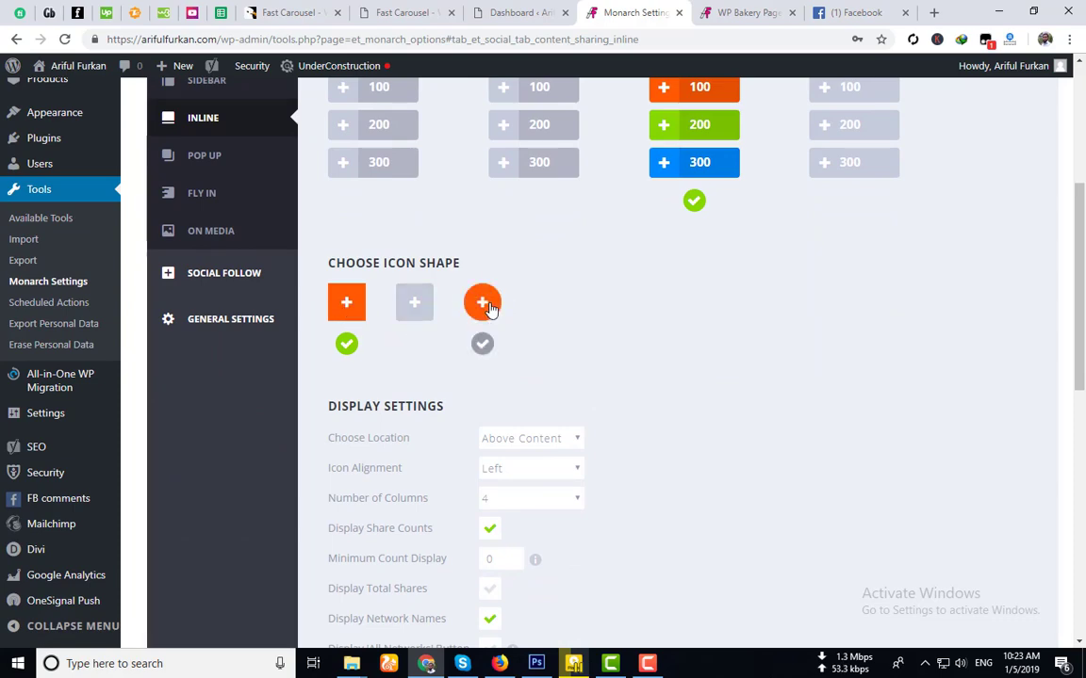
pyautogui.scroll(3, 489, 309)
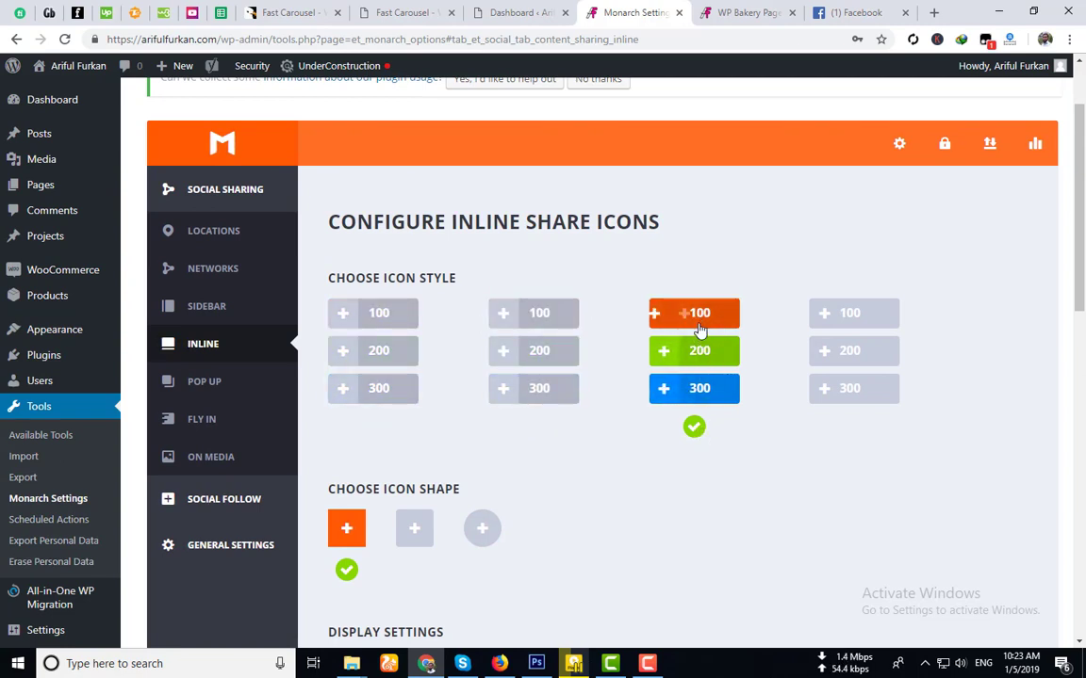
# Step: Set the inline icons' location to Below Content and dismiss the Internet Download Manager warning
pyautogui.scroll(-5, 651, 449)
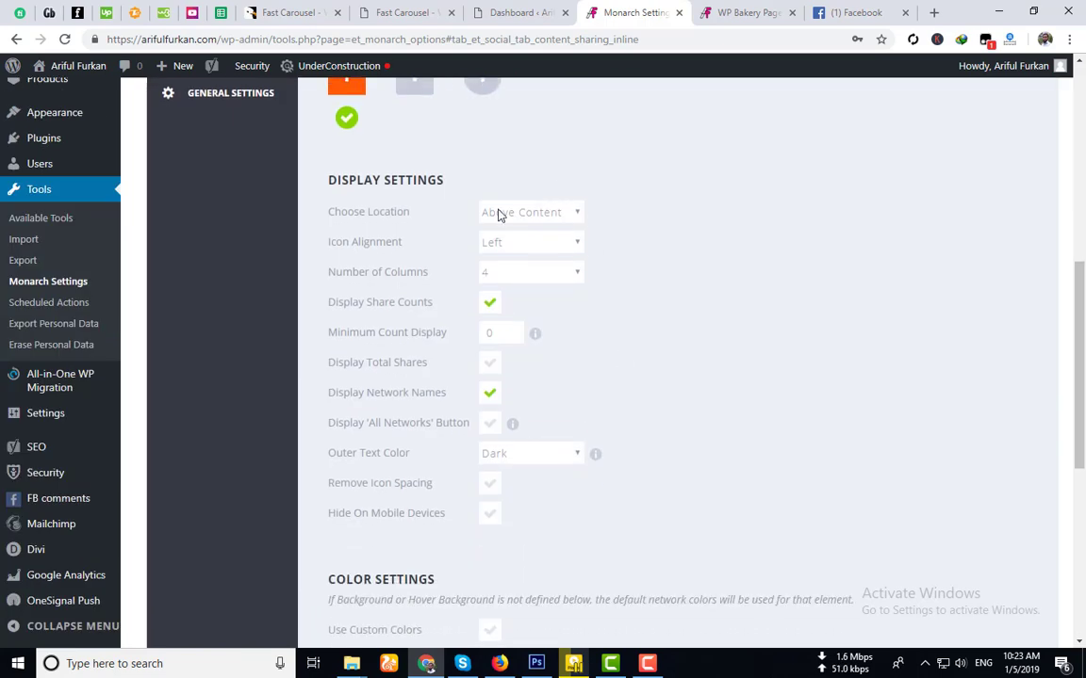
pyautogui.click(492, 215)
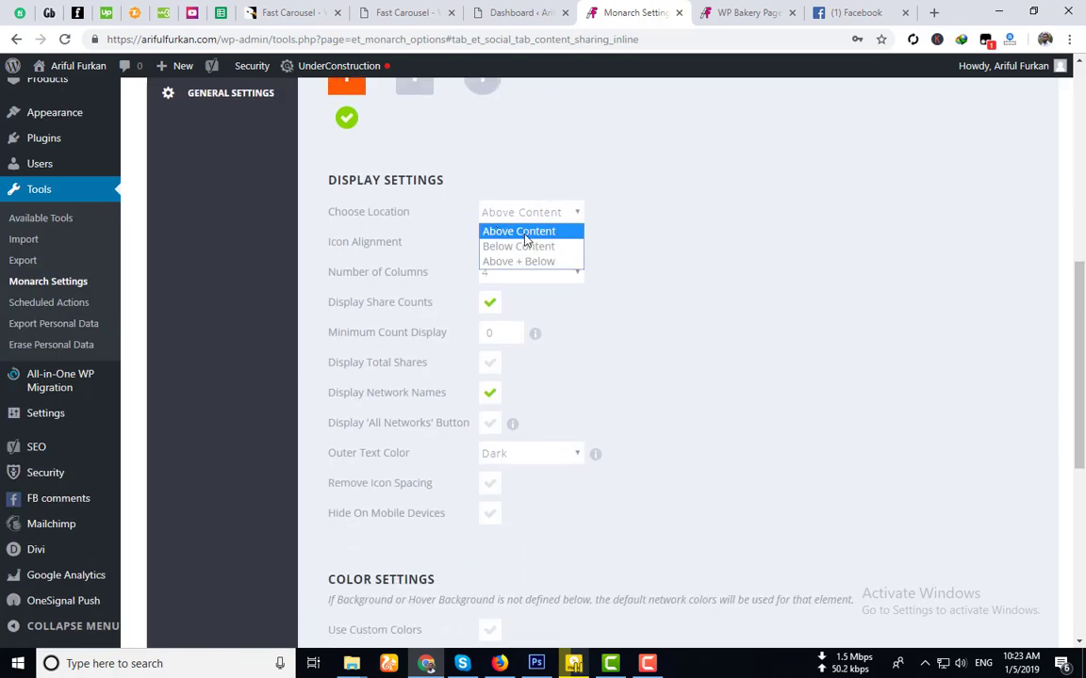
pyautogui.click(514, 247)
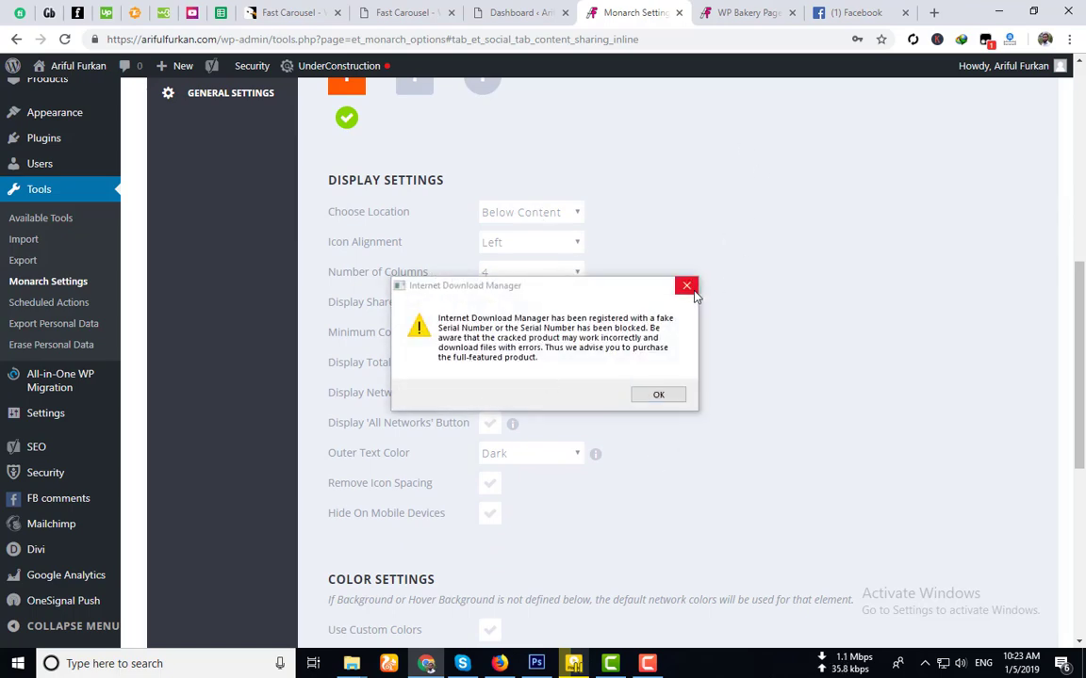
pyautogui.click(692, 289)
pyautogui.click(701, 307)
# Step: Try the Centered icon alignment for the inline icons and restore it to Left
pyautogui.click(528, 243)
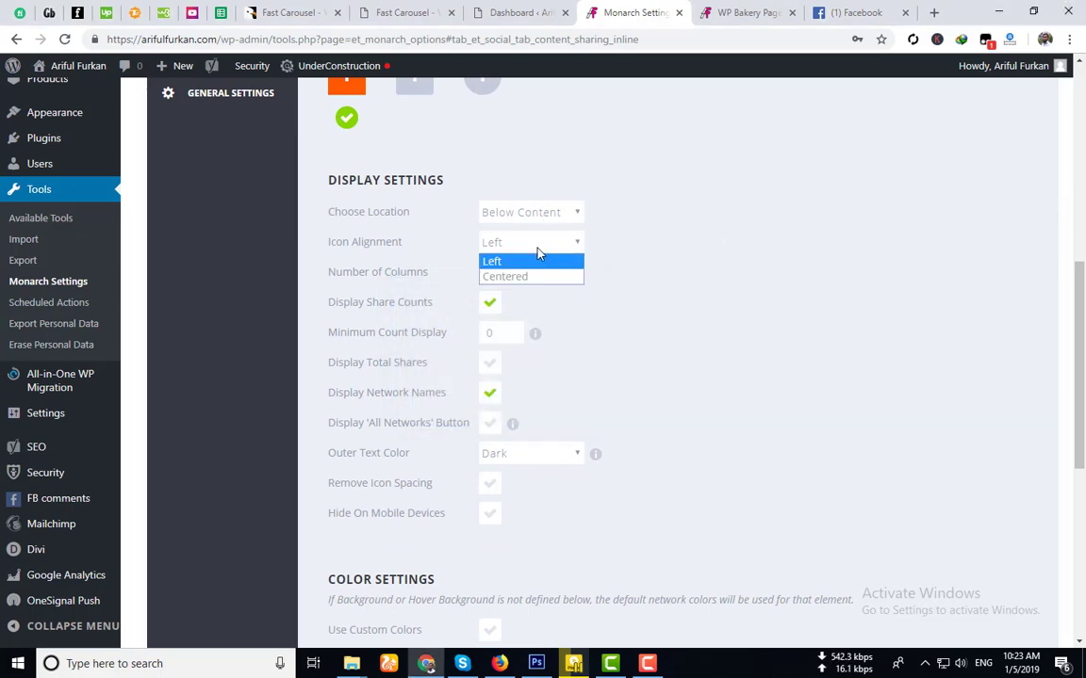
pyautogui.click(519, 278)
pyautogui.click(538, 242)
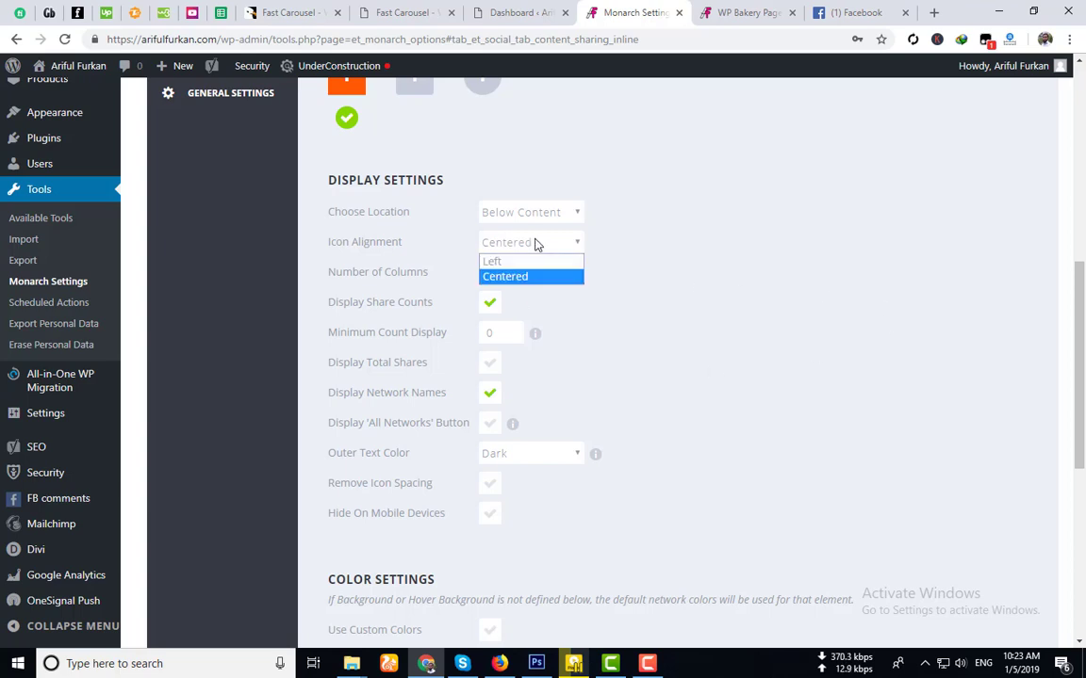
pyautogui.click(546, 259)
# Step: Disable Display Share Counts and Display Network Names for the inline icons, and enable Display 'All Networks' Button
pyautogui.scroll(-1, 381, 294)
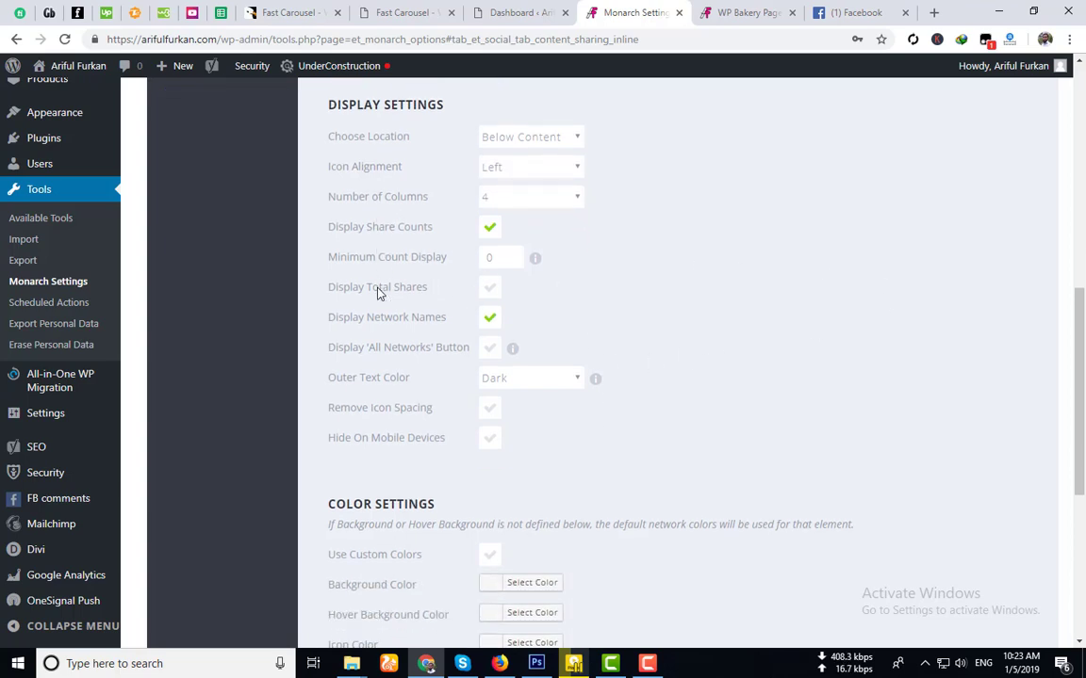
pyautogui.click(498, 232)
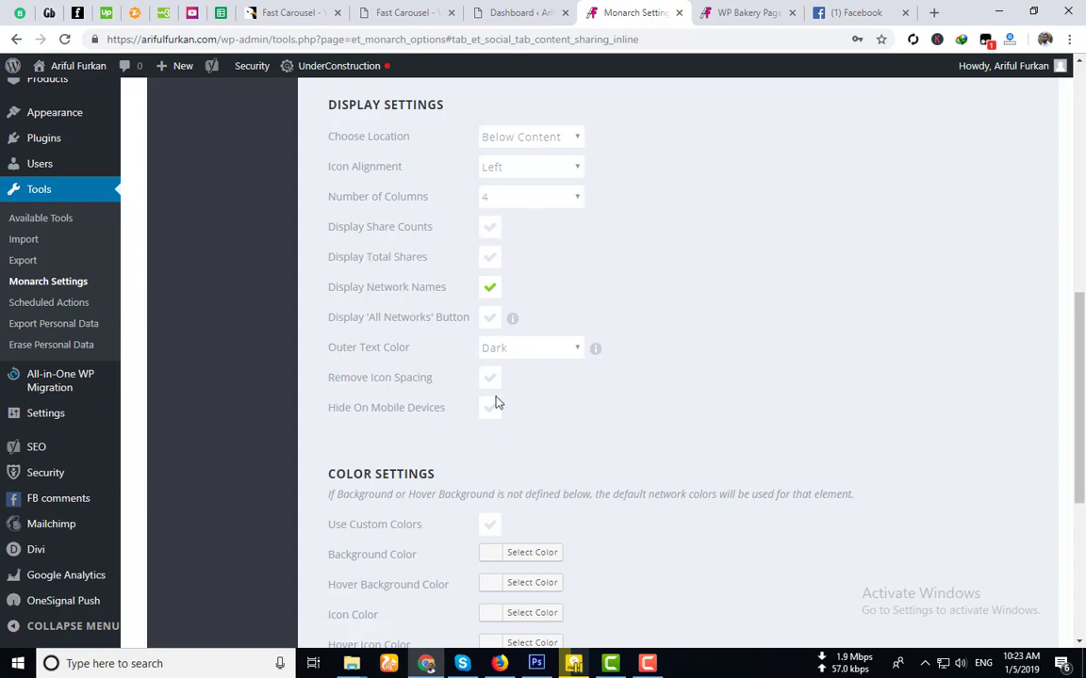
pyautogui.click(499, 292)
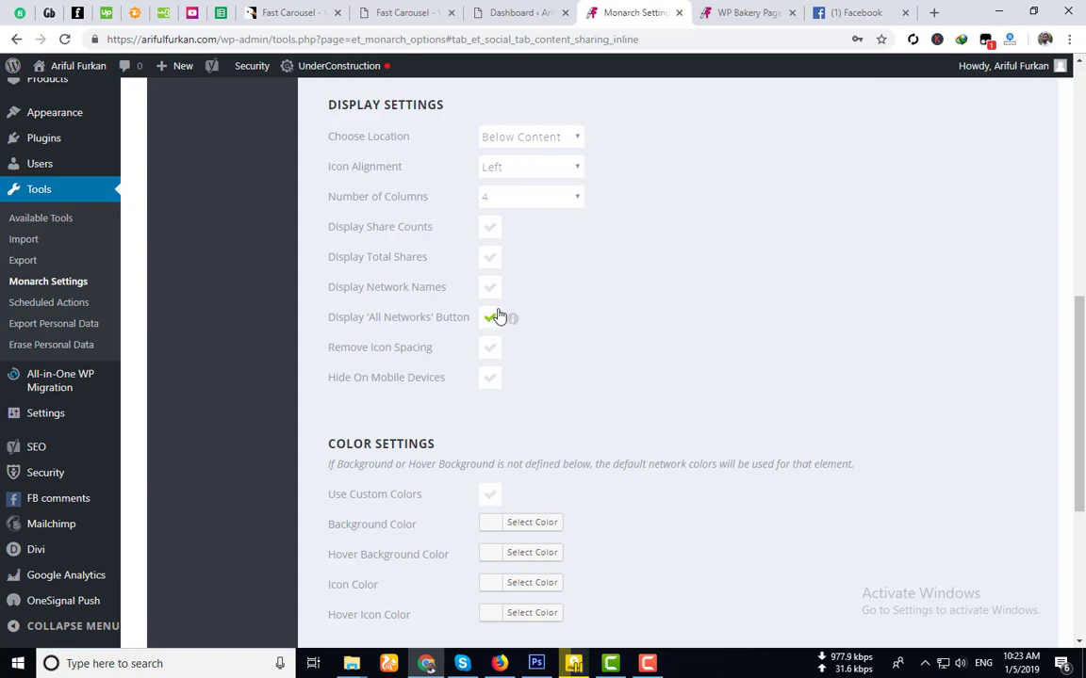
pyautogui.click(498, 353)
# Step: Save the inline settings with only post as the post type, and return to the blog post's page
pyautogui.scroll(-2, 626, 350)
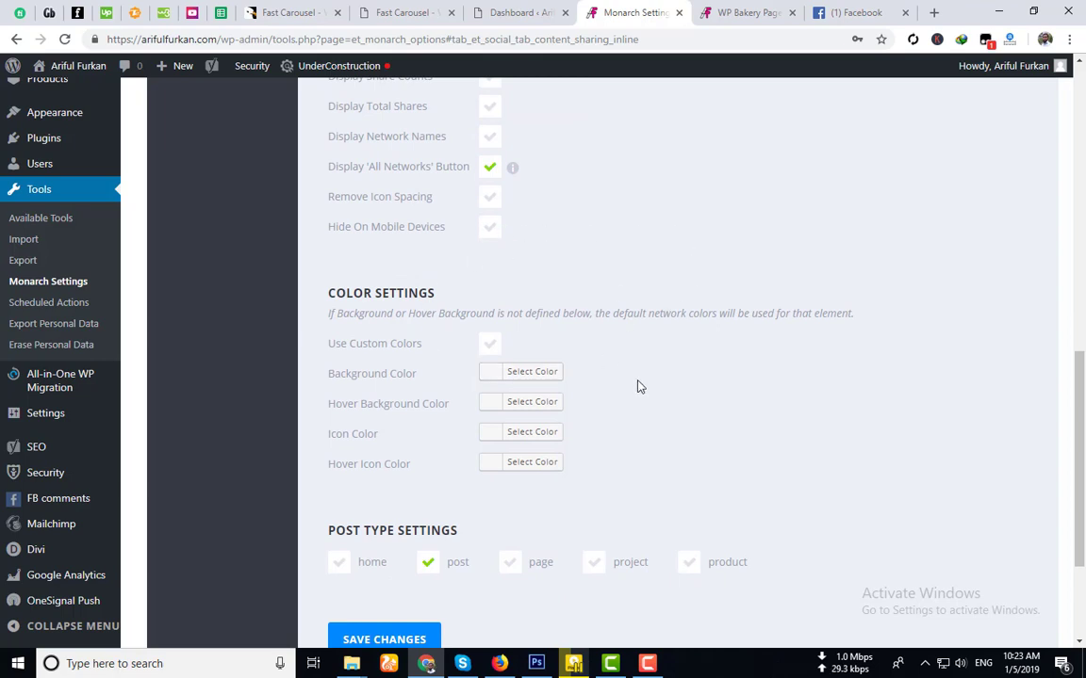
pyautogui.scroll(-1, 638, 387)
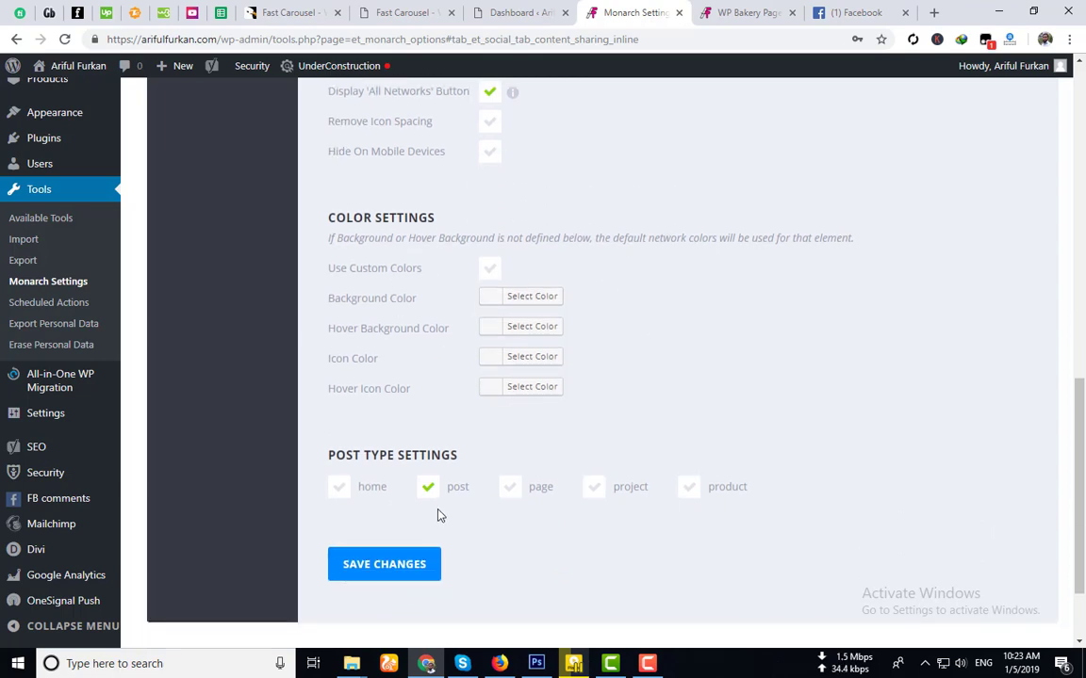
pyautogui.click(382, 571)
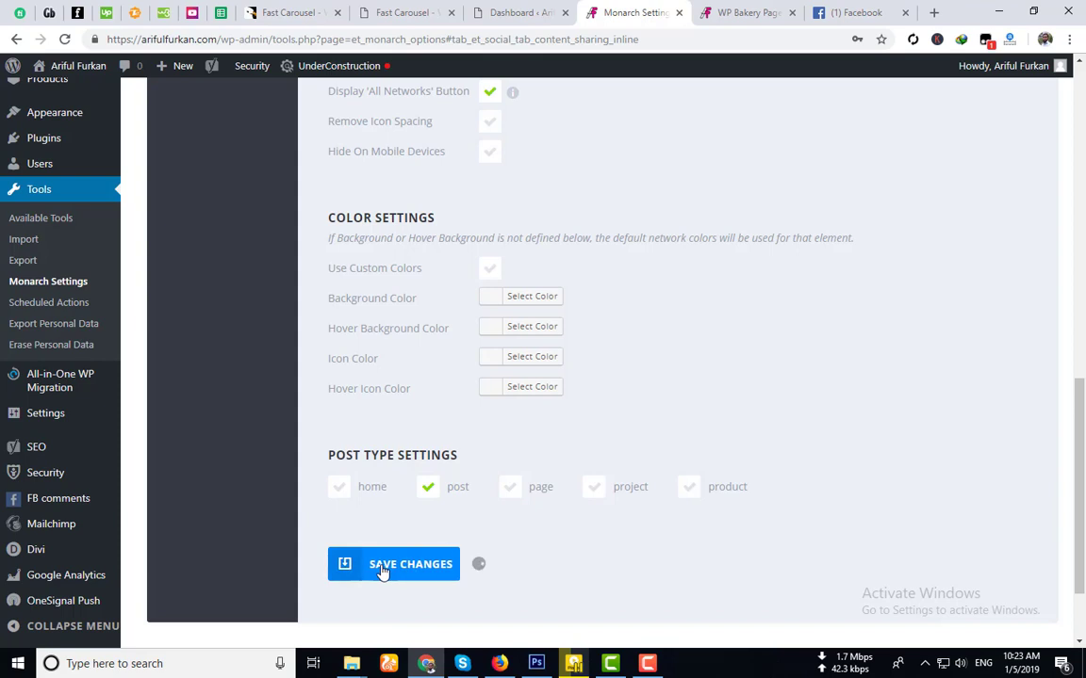
pyautogui.click(742, 12)
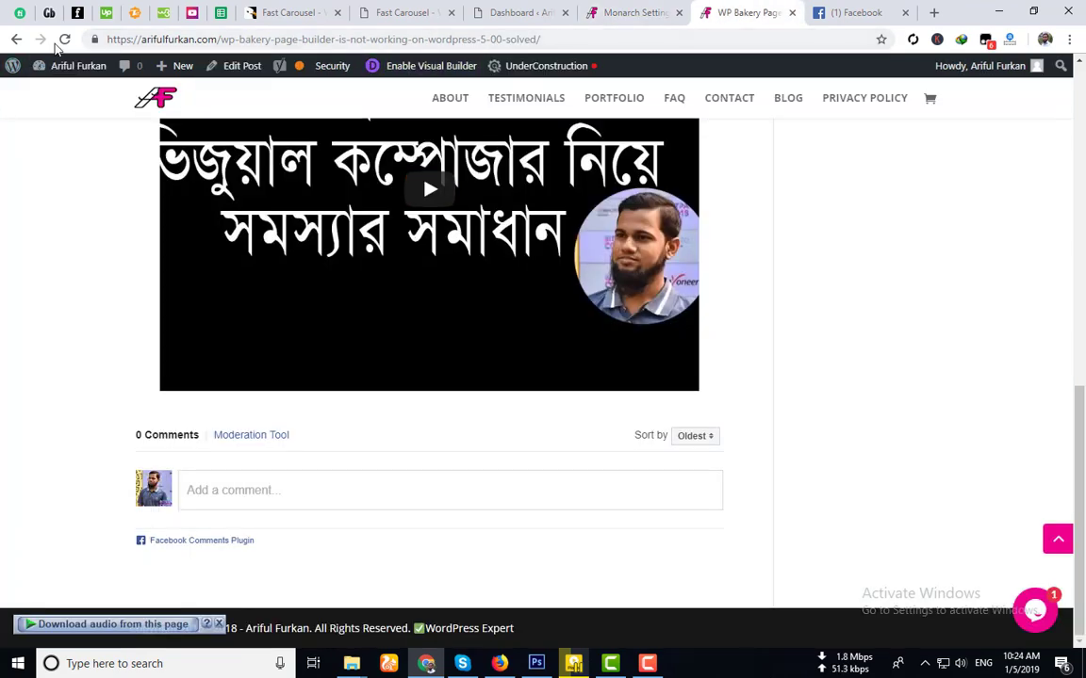
# Step: Reload the blog post's page and check the inline share icons below the comments section
pyautogui.click(65, 39)
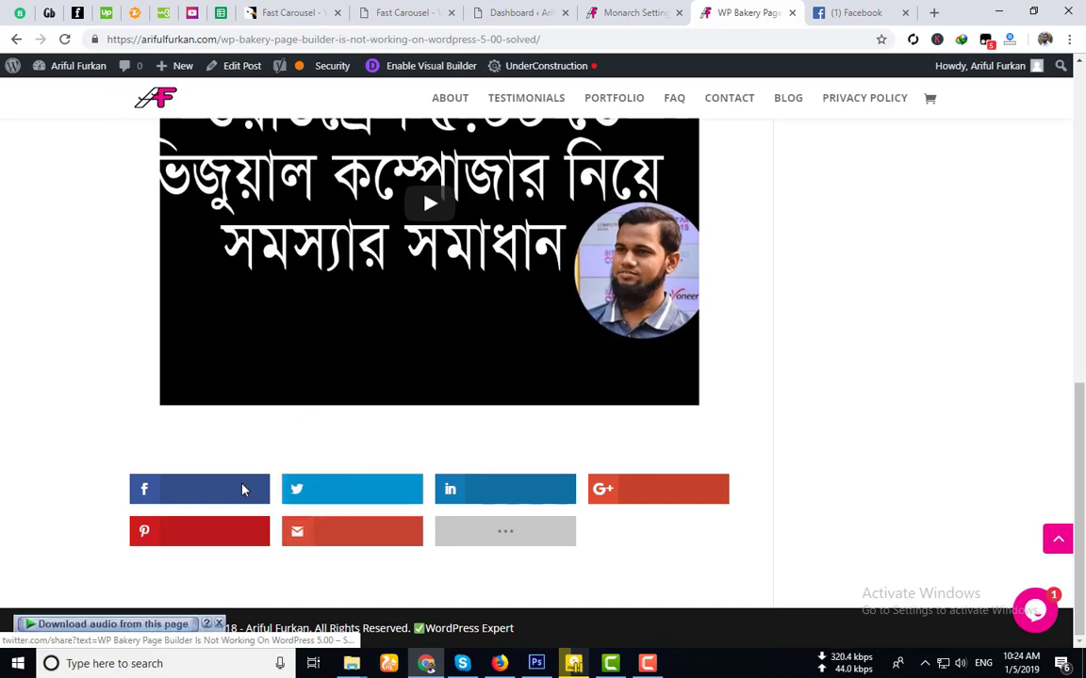
pyautogui.scroll(-1, 353, 478)
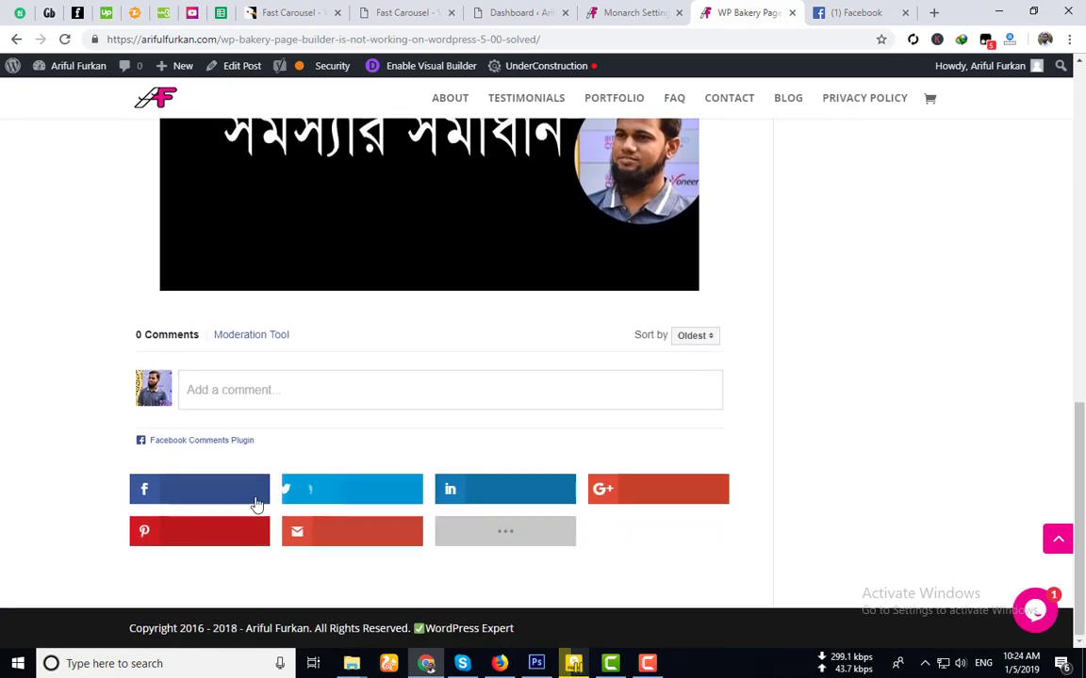
pyautogui.scroll(5, 250, 361)
pyautogui.scroll(3, 250, 434)
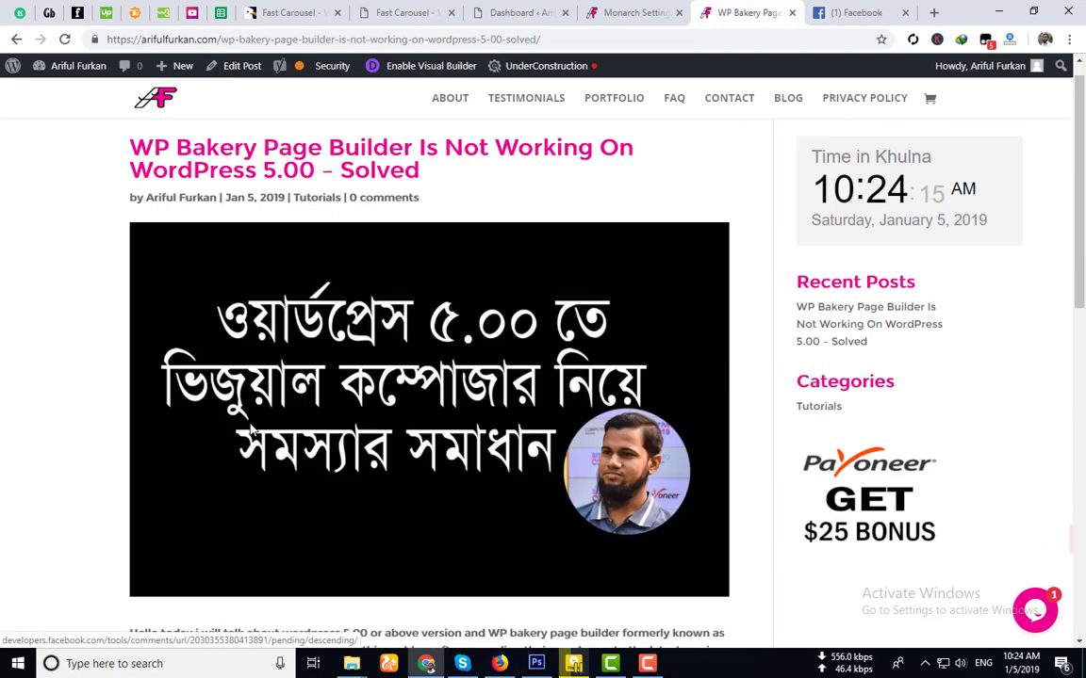
pyautogui.scroll(-8, 250, 429)
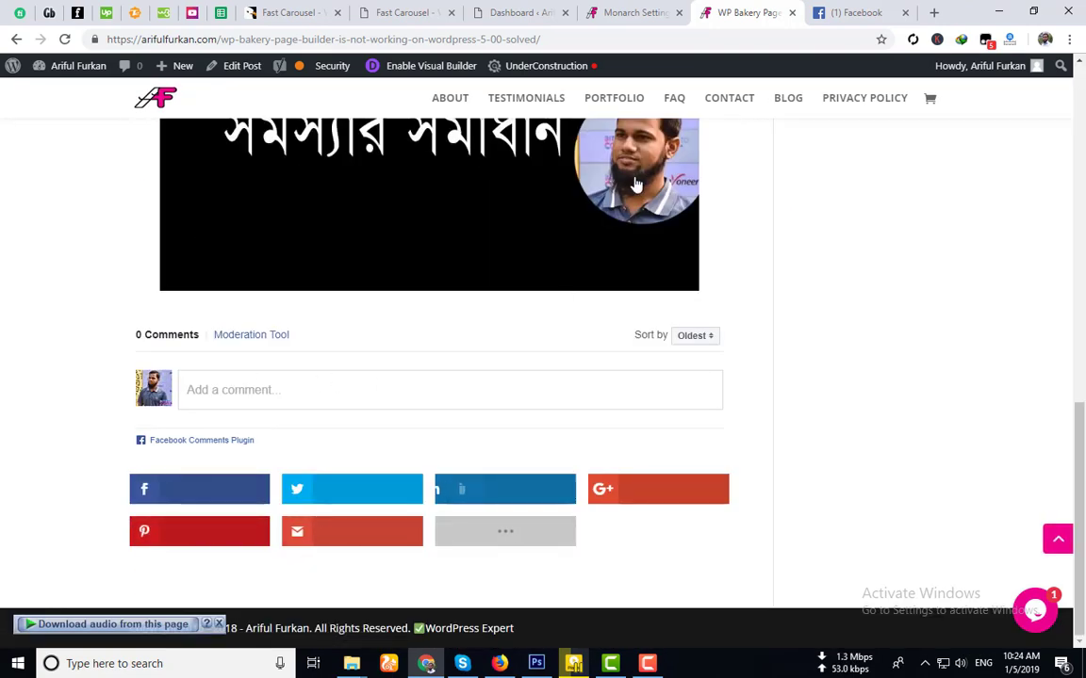
# Step: Enable Display Network Names for the inline icons in the Monarch settings and save the changes
pyautogui.click(619, 9)
pyautogui.scroll(3, 499, 293)
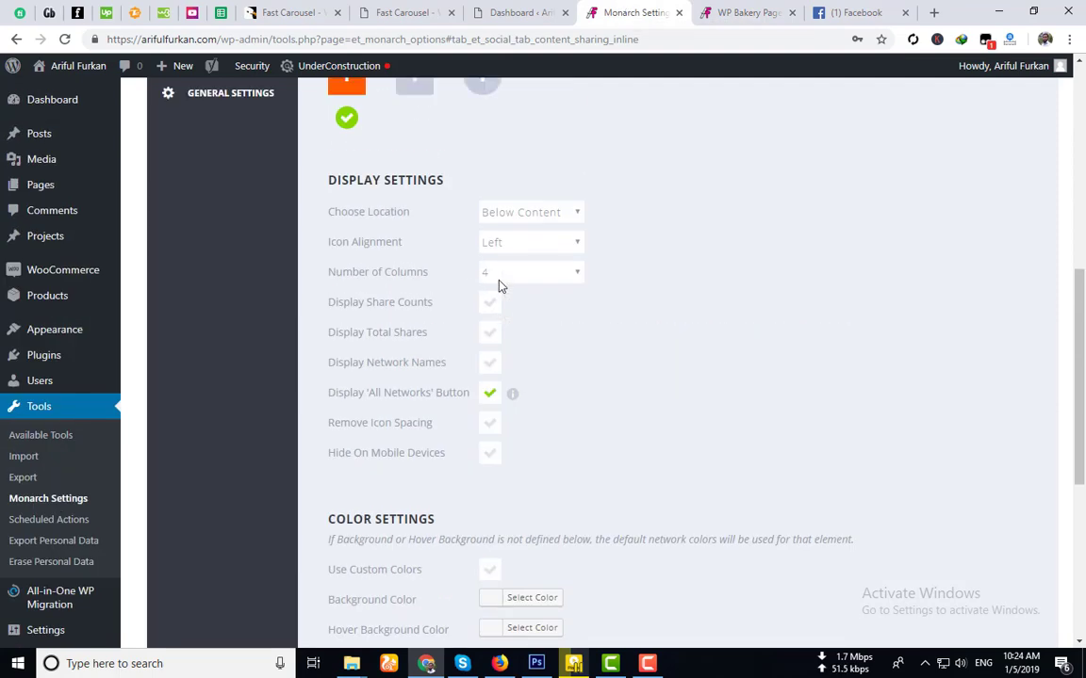
pyautogui.scroll(4, 496, 285)
pyautogui.scroll(-4, 500, 288)
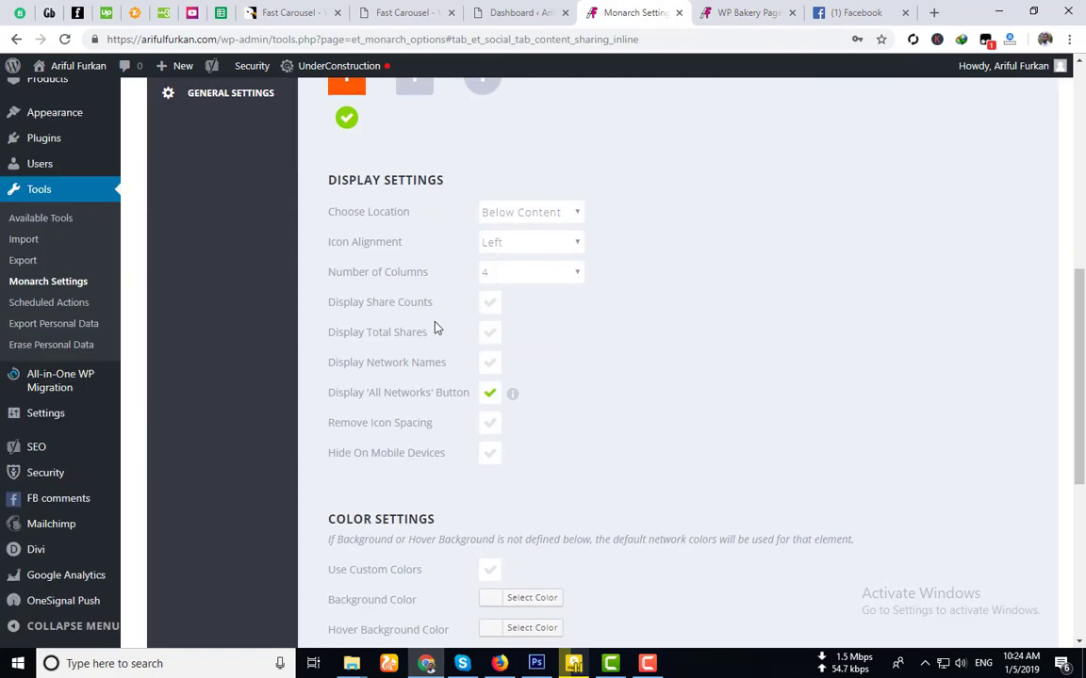
pyautogui.click(489, 366)
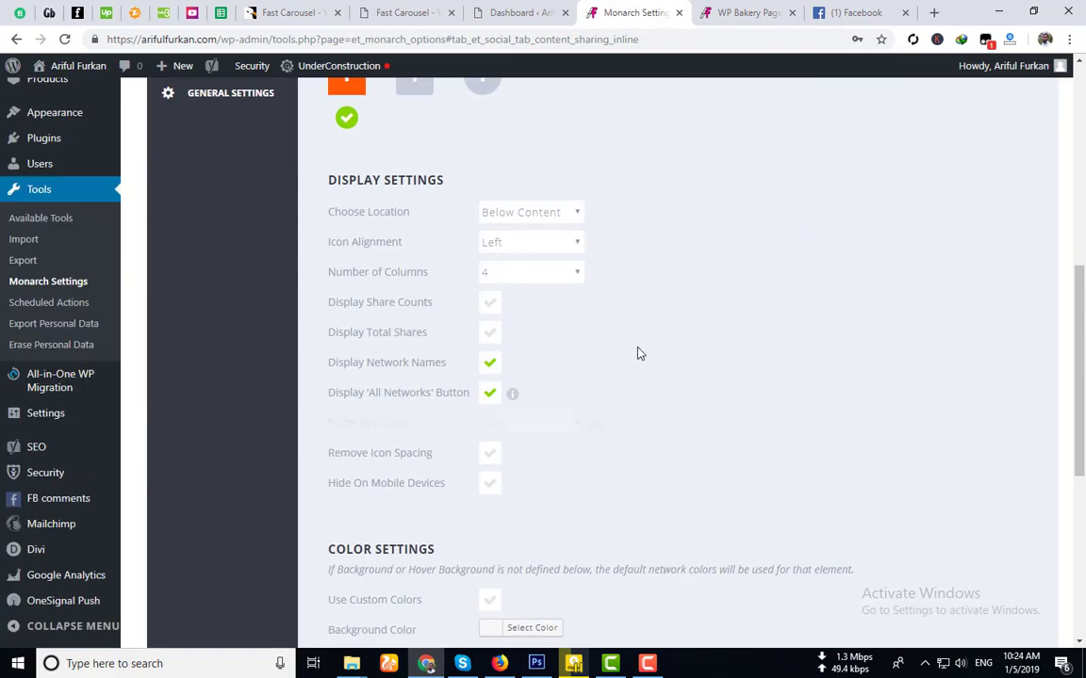
pyautogui.scroll(-5, 640, 352)
pyautogui.scroll(1, 635, 345)
pyautogui.scroll(1, 538, 145)
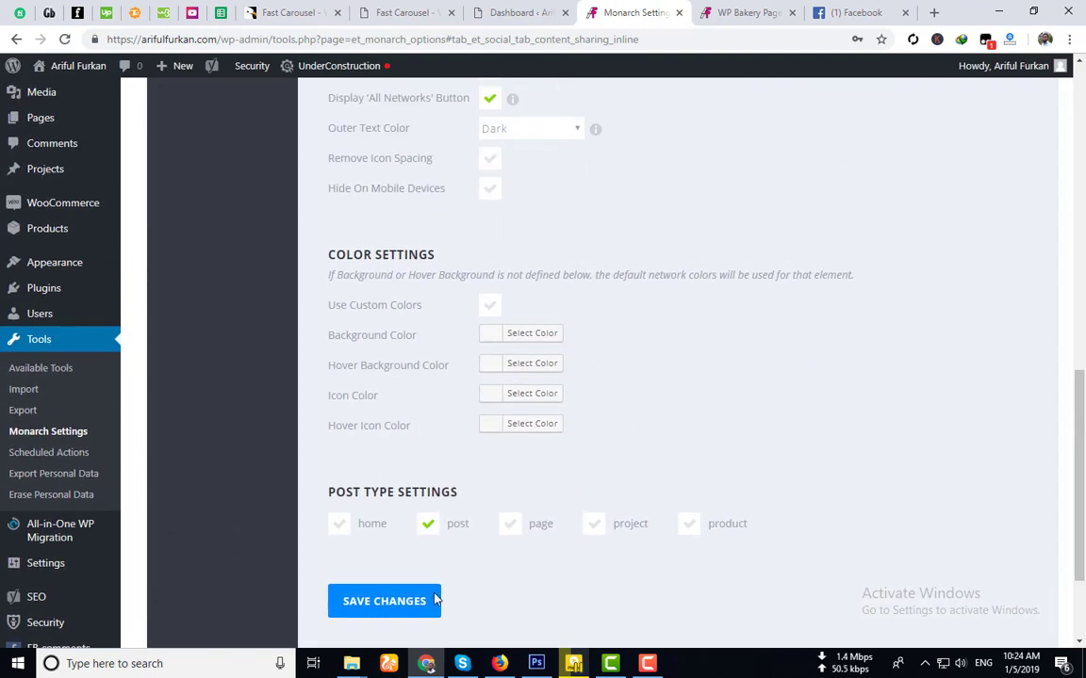
pyautogui.click(390, 608)
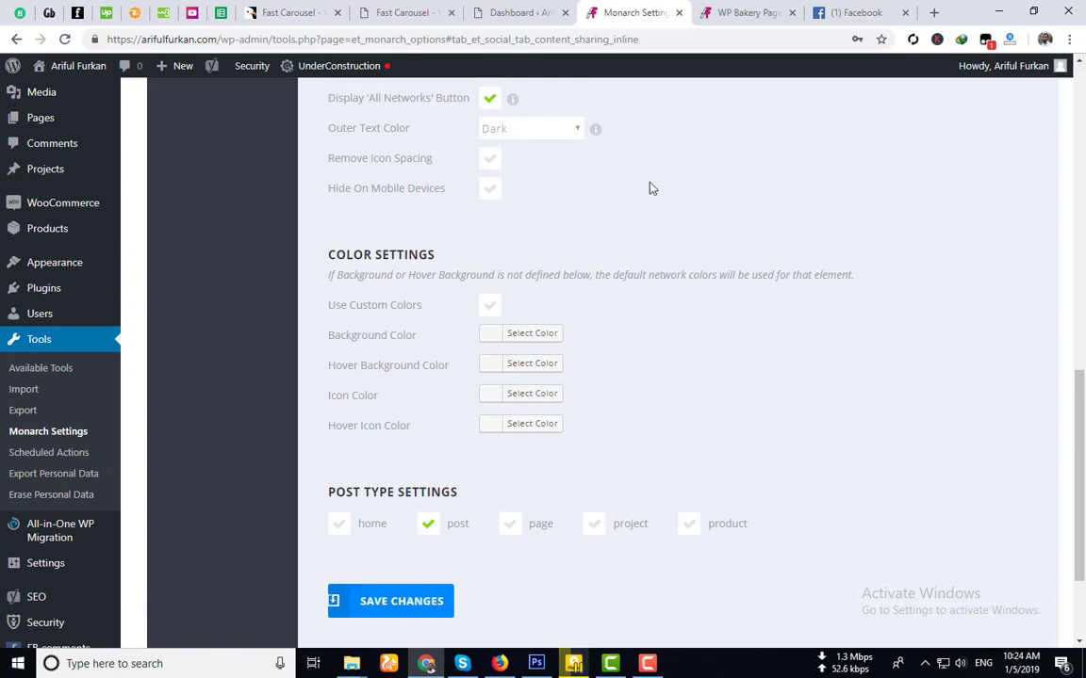
# Step: Reload the blog post's page, open the full list of networks from the inline icons, and close it
pyautogui.click(740, 13)
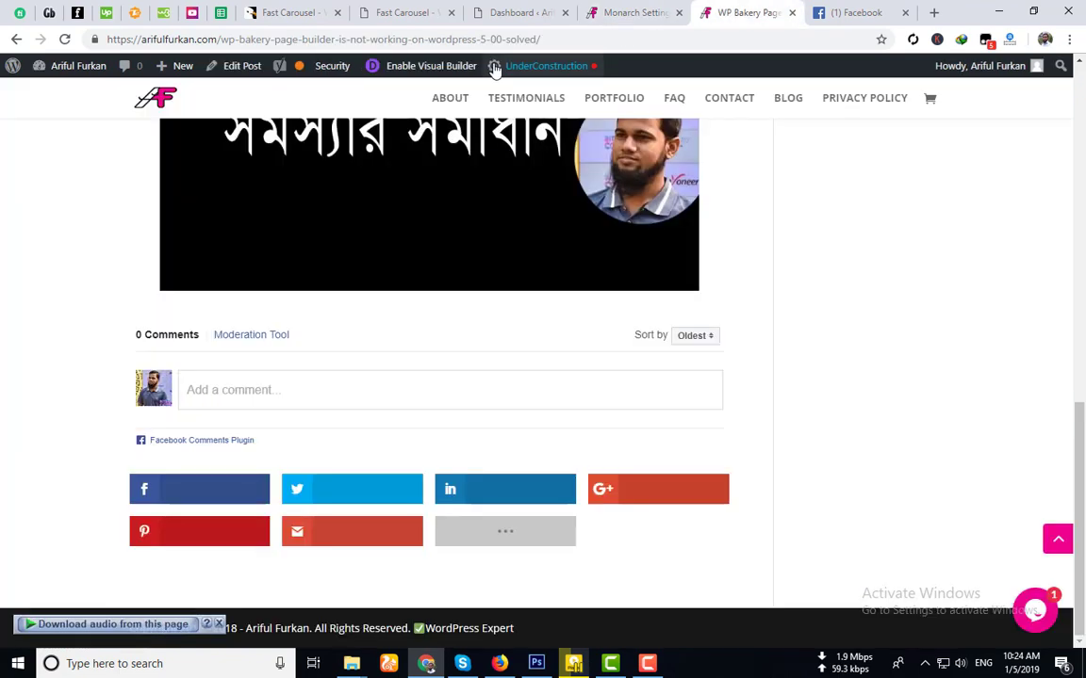
pyautogui.click(64, 38)
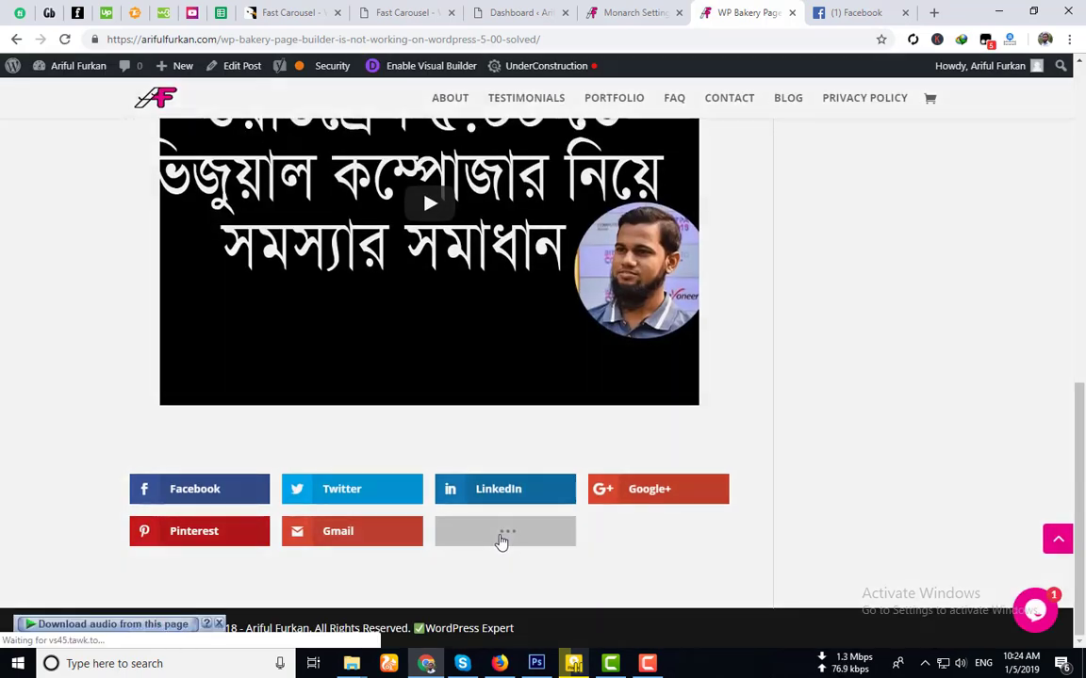
pyautogui.click(504, 533)
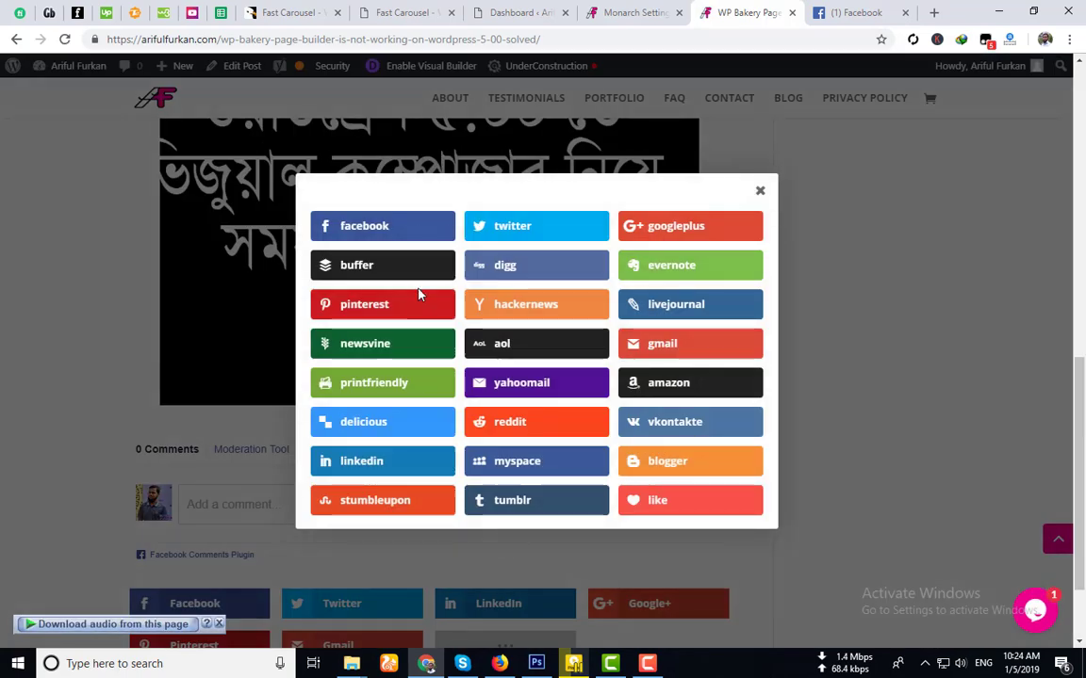
pyautogui.click(762, 193)
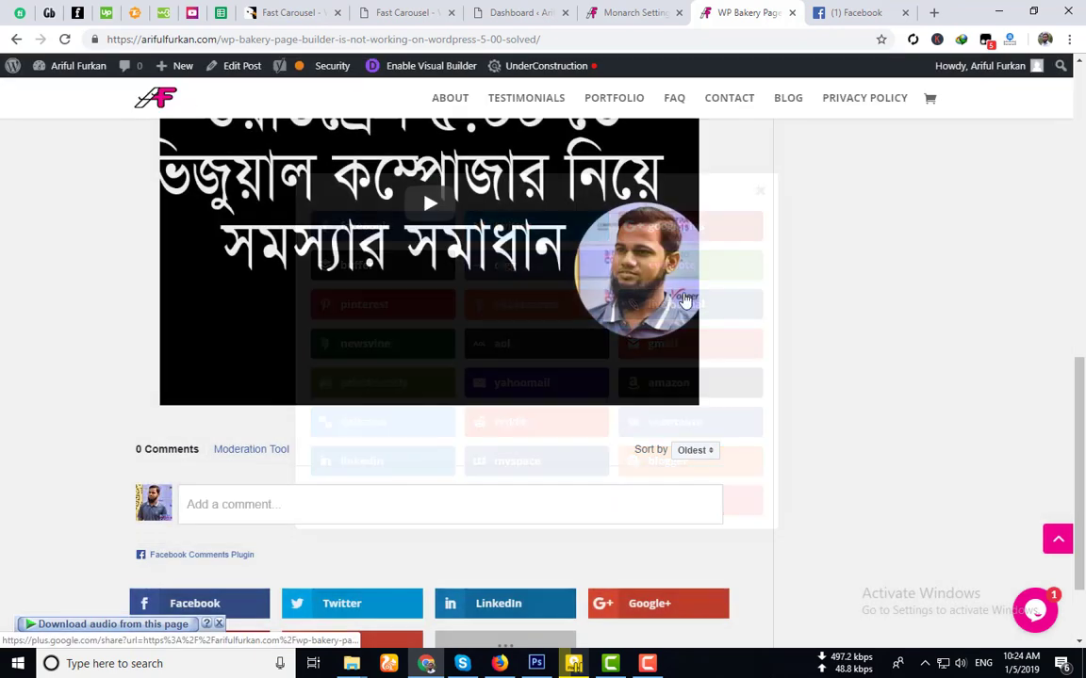
pyautogui.scroll(-1, 528, 547)
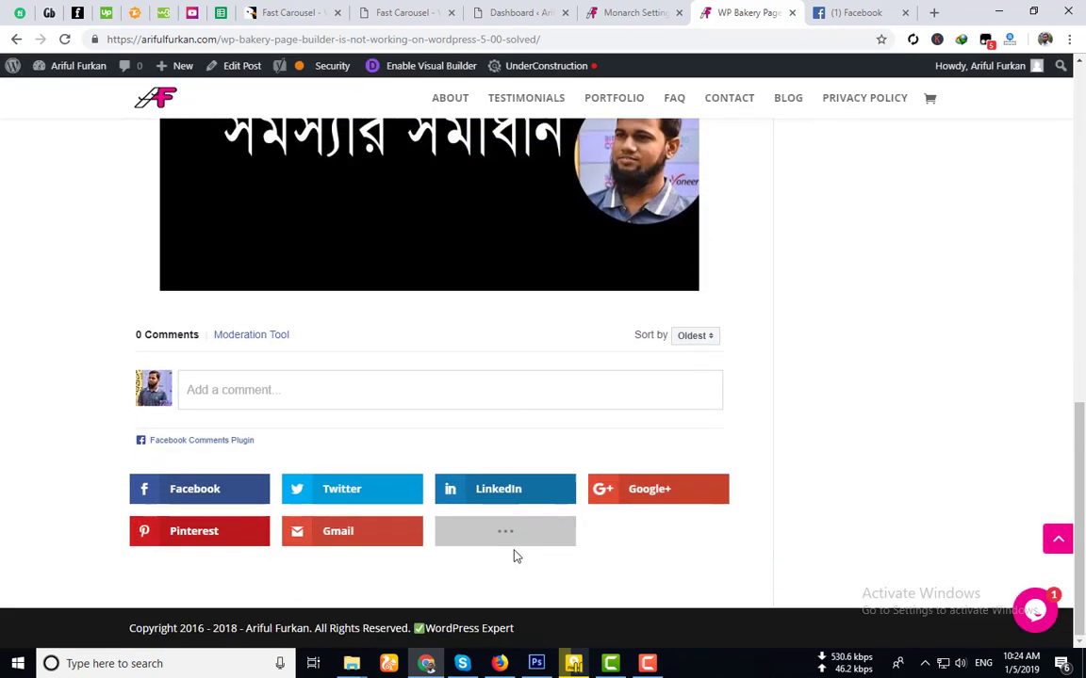
# Step: Disable Display 'All Networks' Button for the inline icons and save the changes
pyautogui.click(609, 9)
pyautogui.scroll(2, 546, 311)
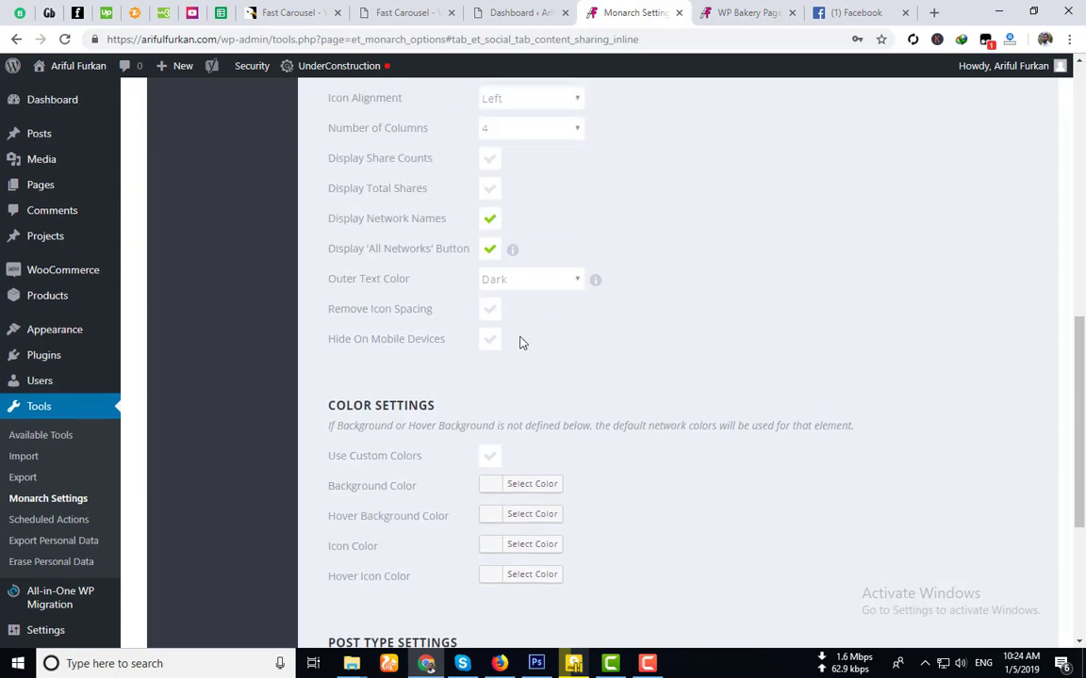
pyautogui.scroll(2, 496, 355)
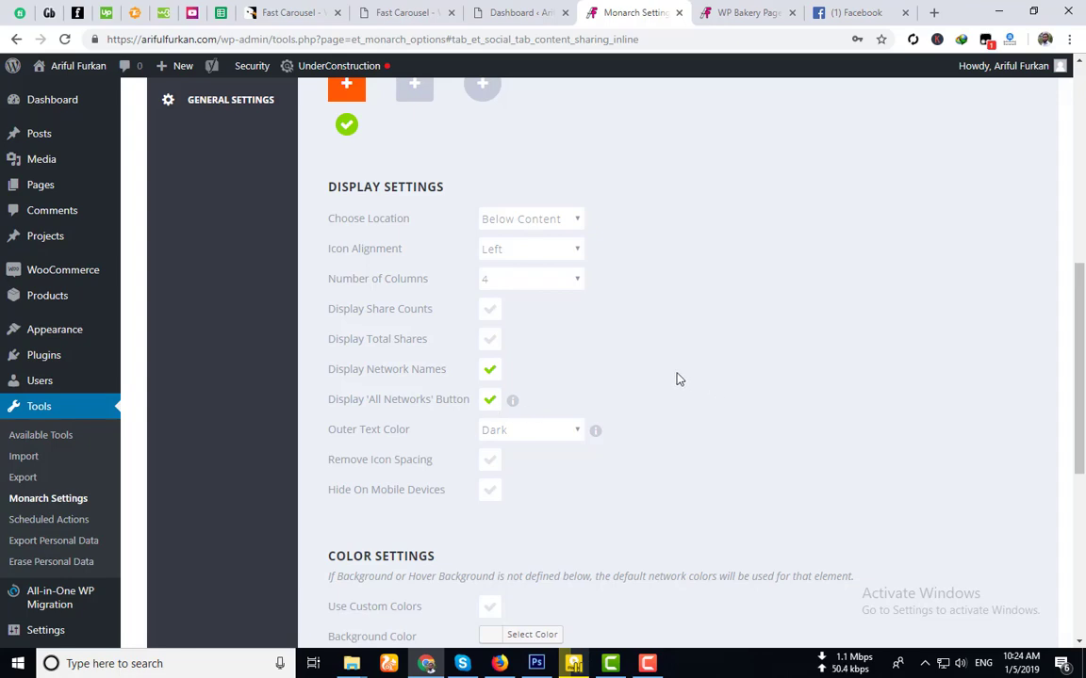
pyautogui.scroll(-1, 565, 381)
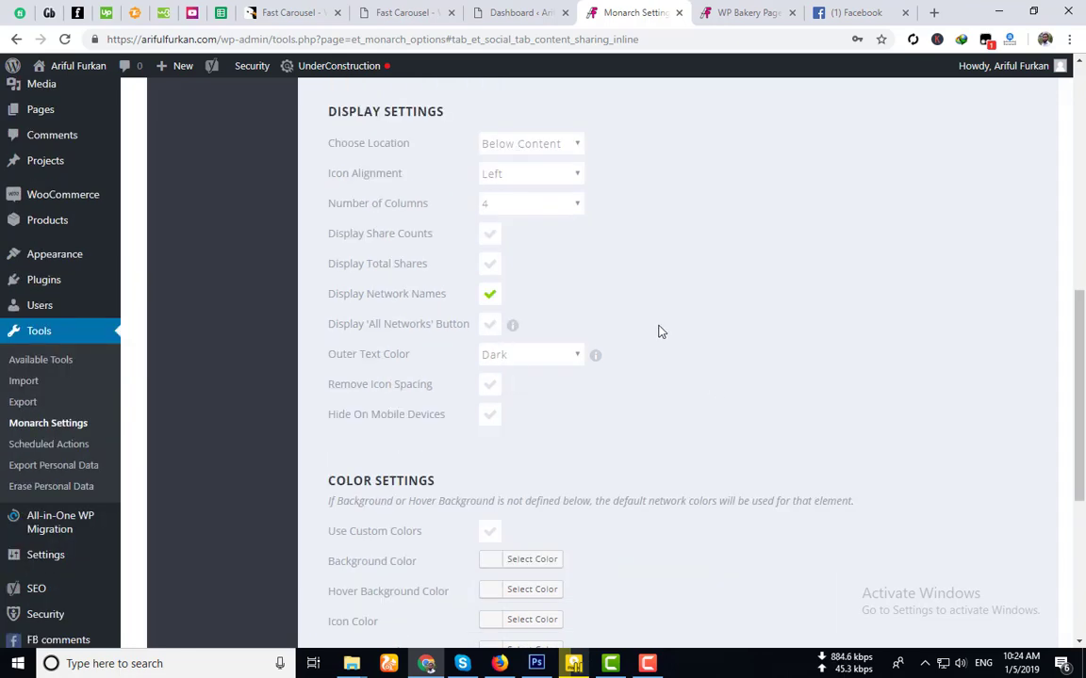
pyautogui.scroll(-4, 641, 377)
pyautogui.click(383, 449)
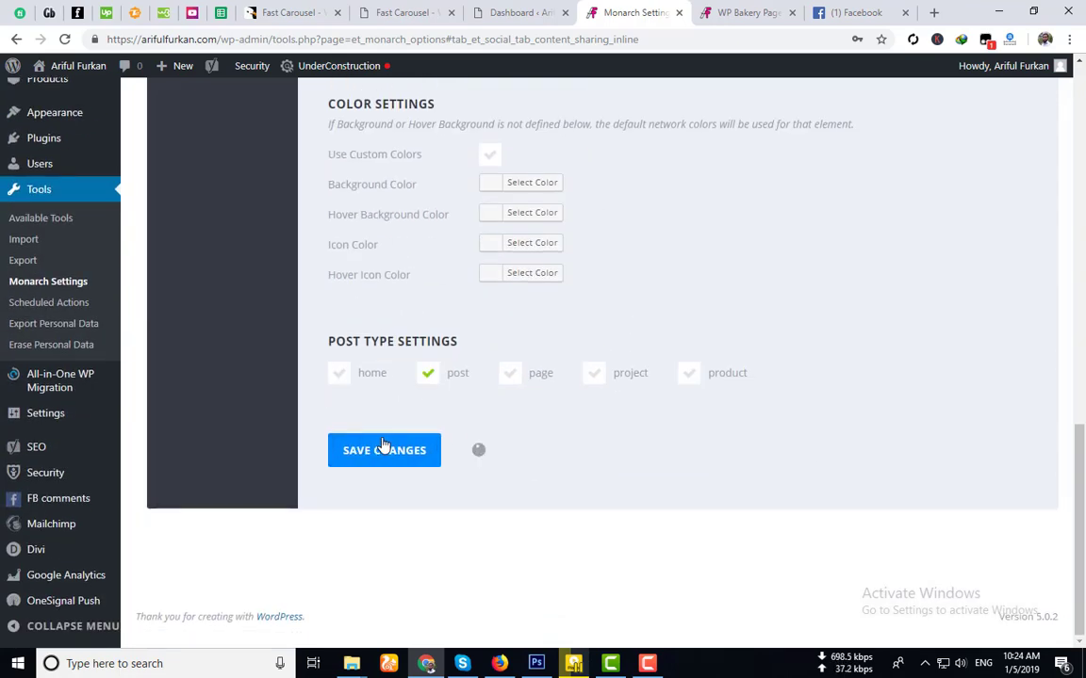
# Step: Review the sidebar share icon settings and check the sidebar icons on the site's home page
pyautogui.scroll(9, 382, 444)
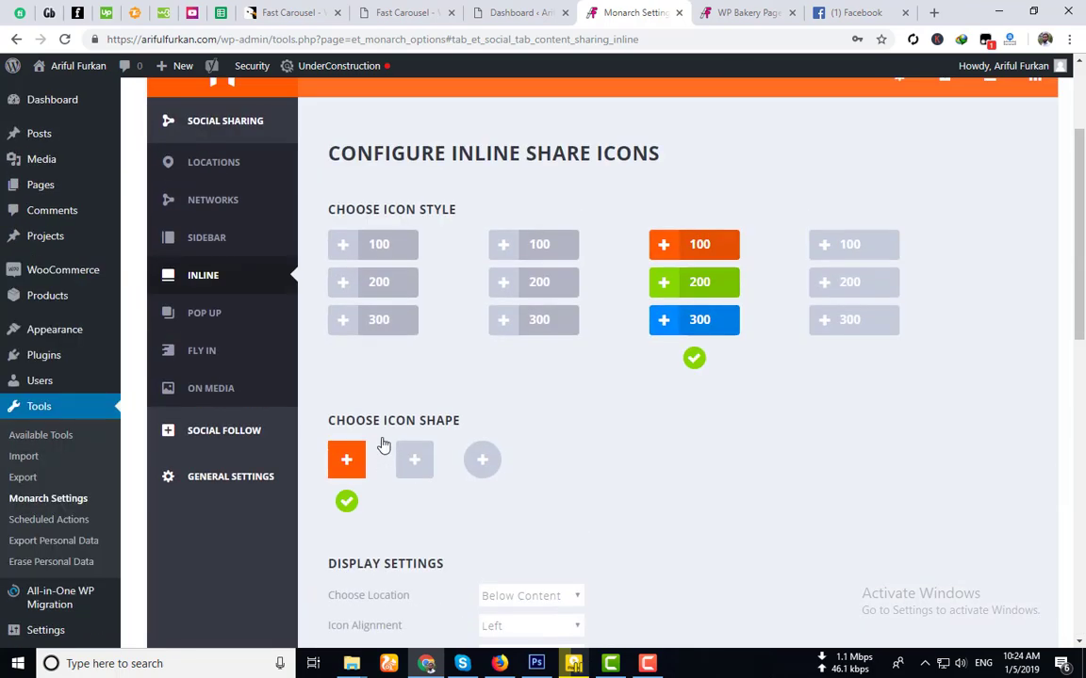
pyautogui.click(216, 244)
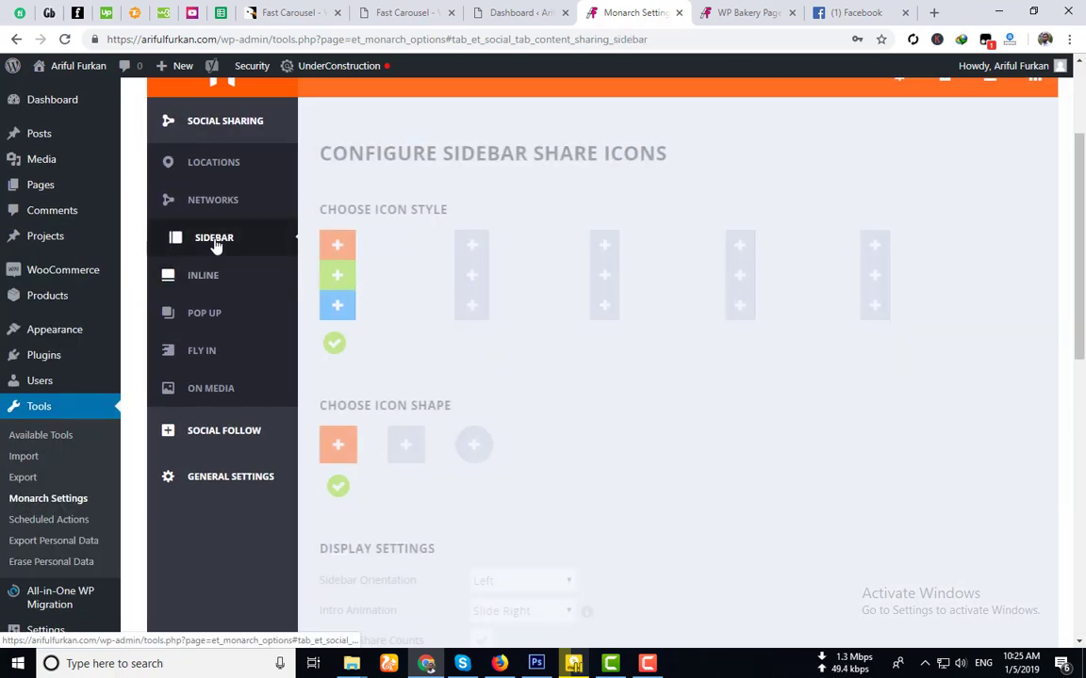
pyautogui.scroll(-1, 572, 396)
pyautogui.scroll(-4, 572, 396)
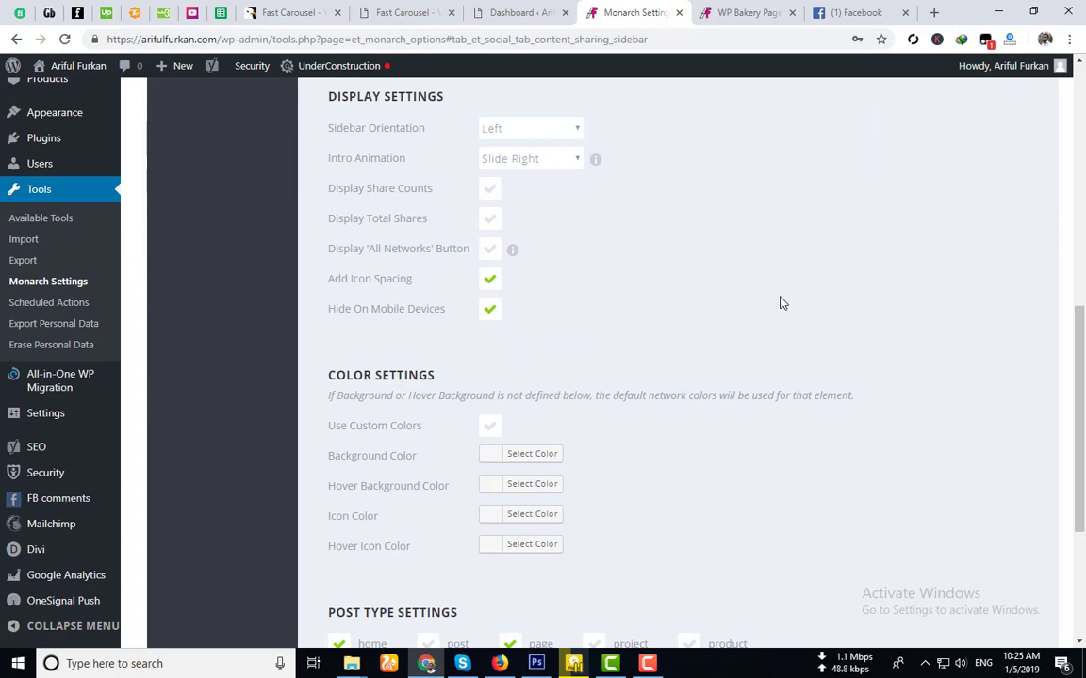
pyautogui.scroll(-1, 685, 172)
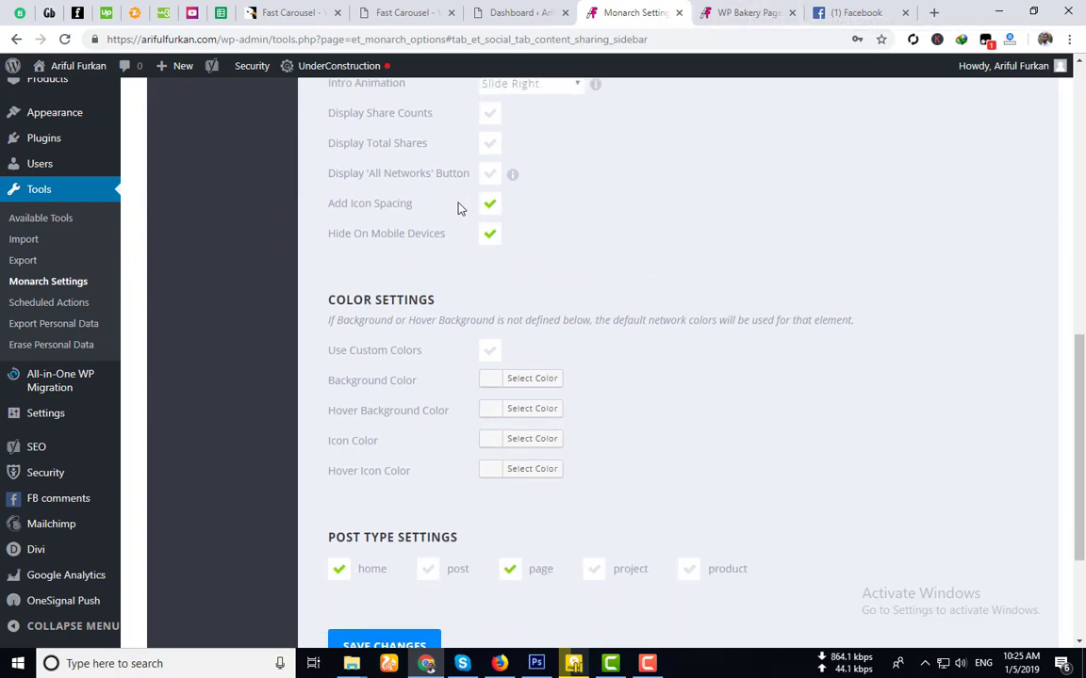
pyautogui.click(787, 9)
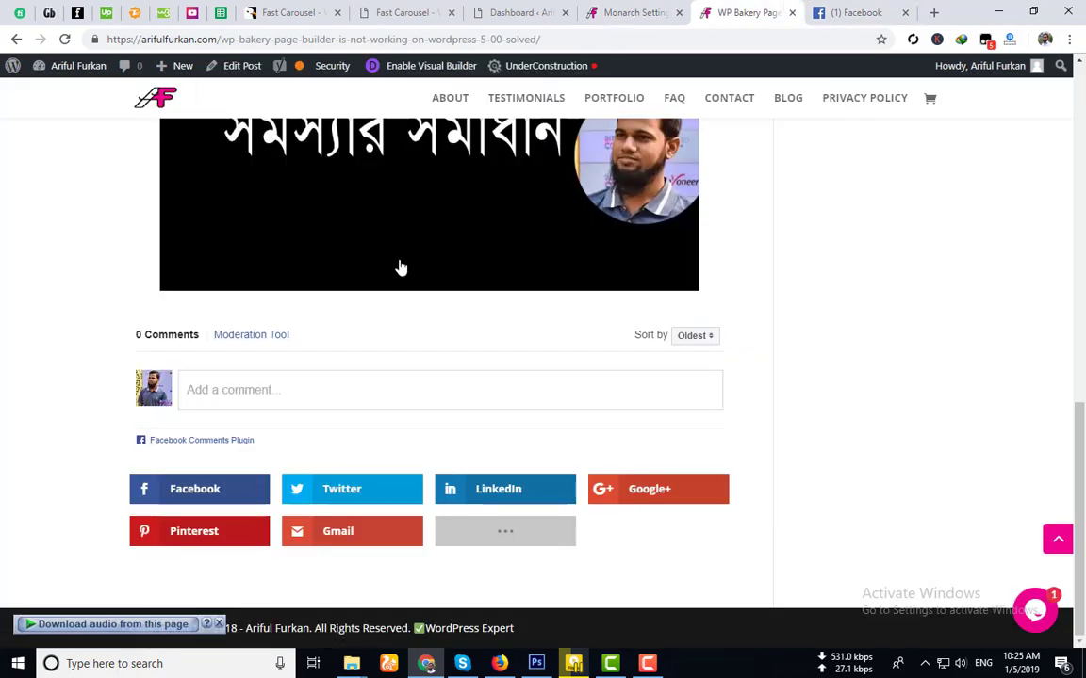
pyautogui.scroll(5, 288, 332)
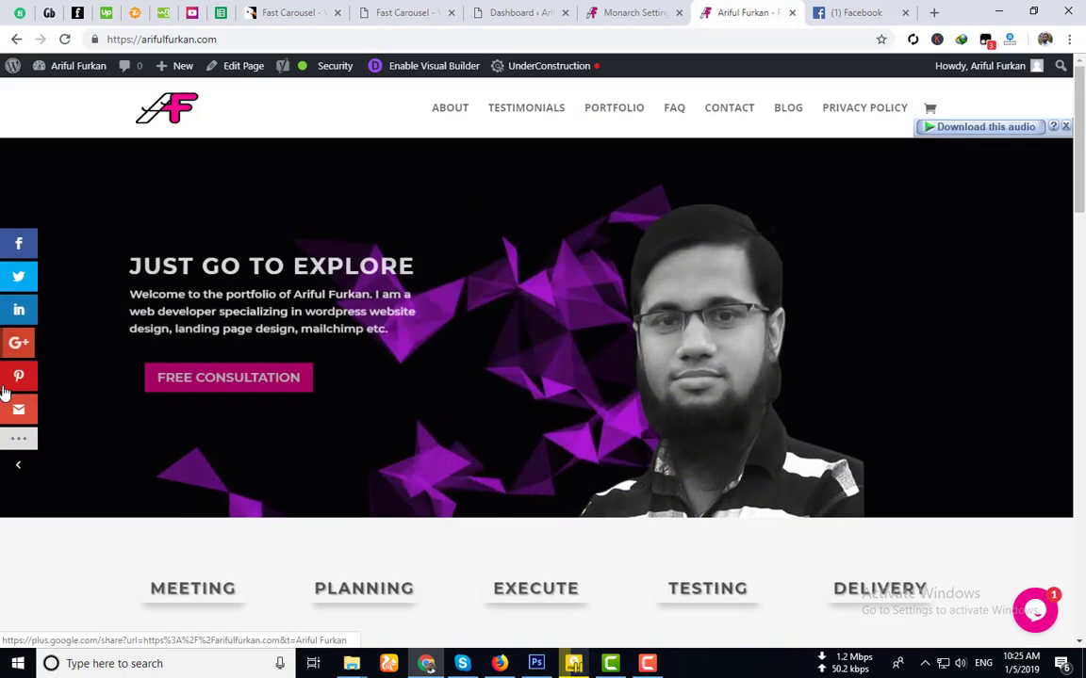
# Step: Save the sidebar settings with Add Icon Spacing and Hide On Mobile Devices disabled, and reload the home page
pyautogui.click(629, 9)
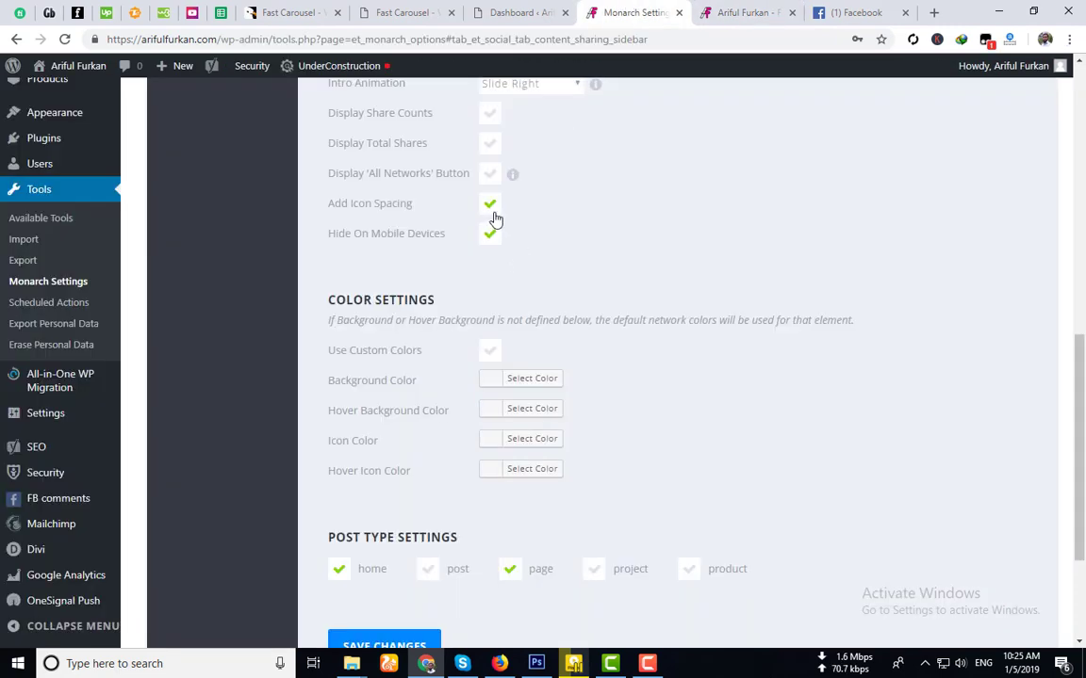
pyautogui.scroll(-2, 474, 415)
pyautogui.click(411, 444)
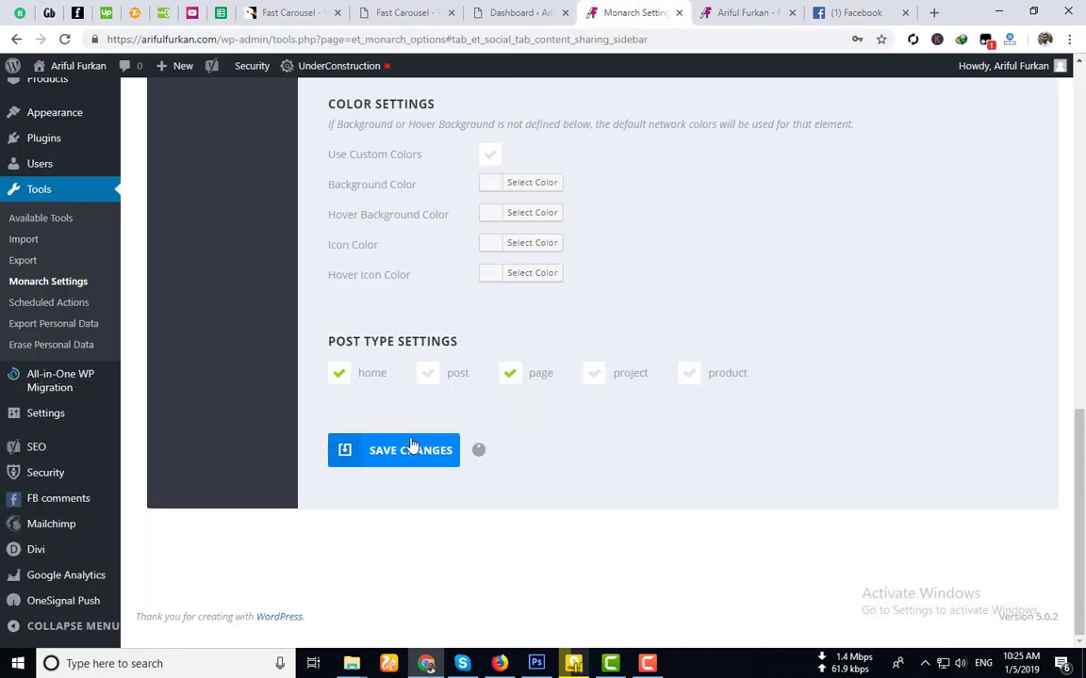
pyautogui.hotkey('ctrl', 'Tab')
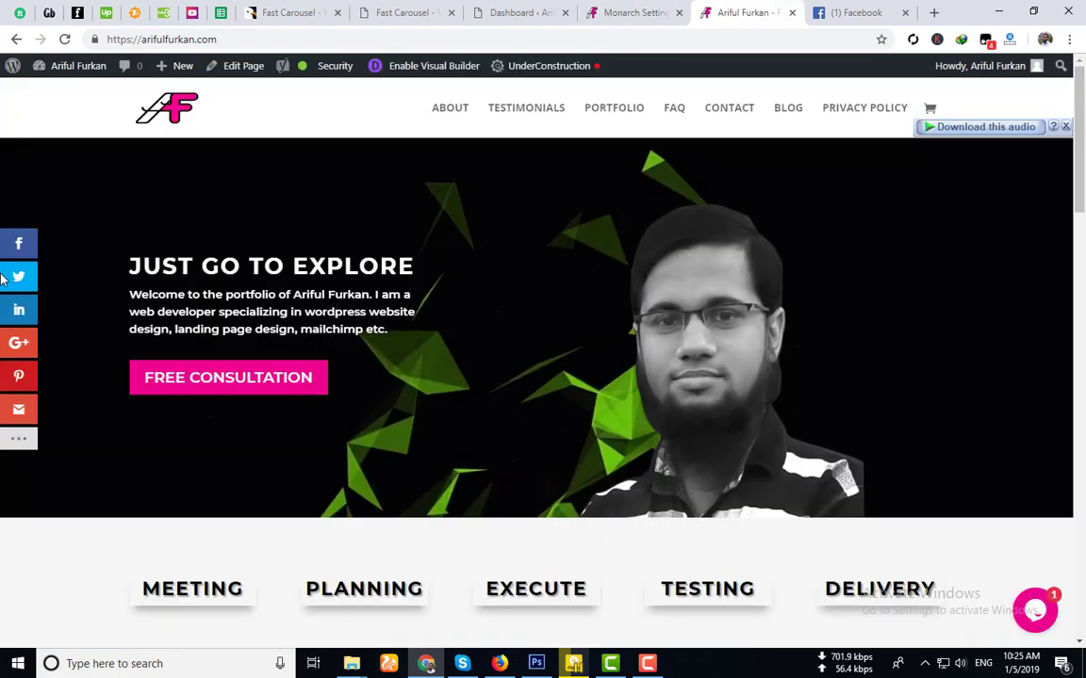
pyautogui.click(66, 41)
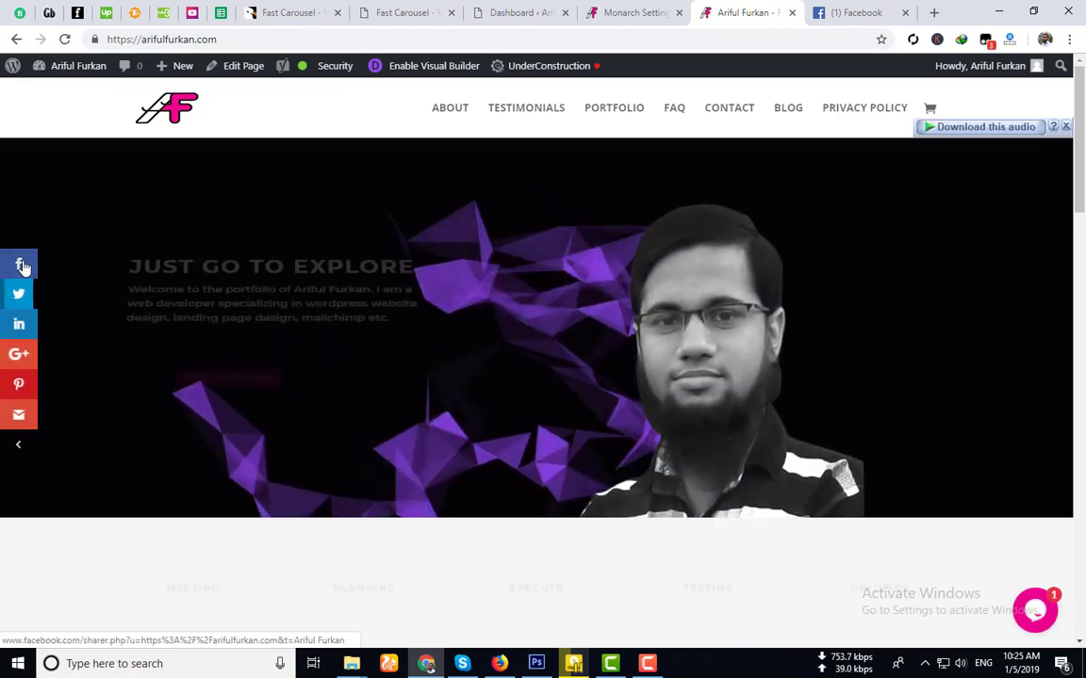
# Step: Re-enable Add Icon Spacing and Hide On Mobile Devices for the sidebar icons and save the changes
pyautogui.click(620, 8)
pyautogui.scroll(4, 506, 233)
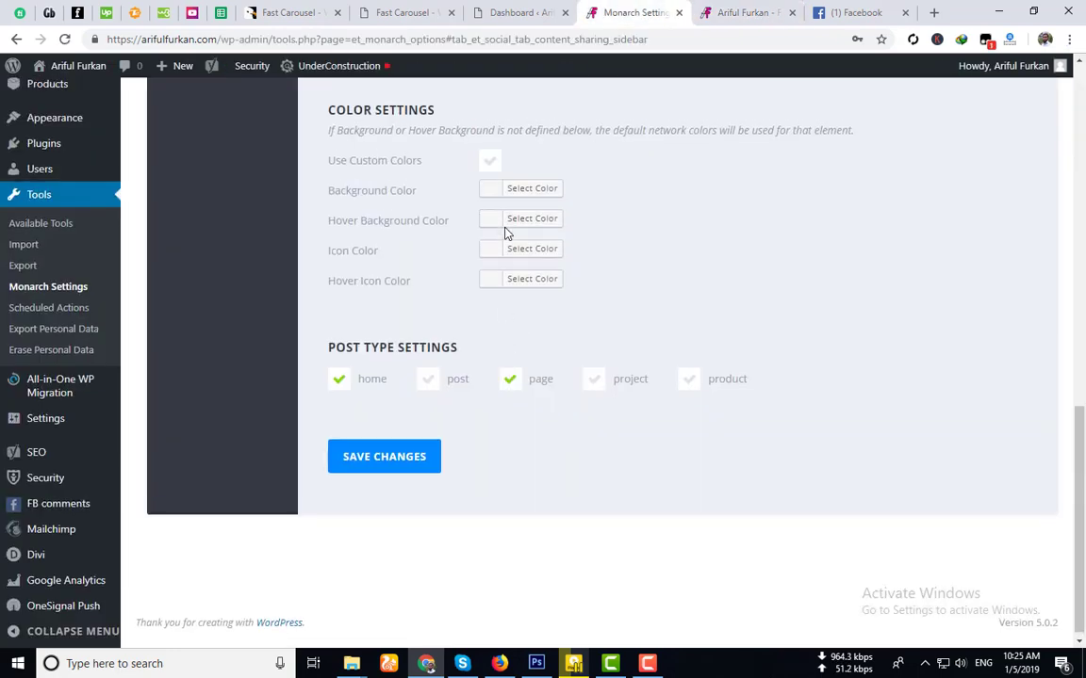
pyautogui.click(488, 415)
pyautogui.click(491, 385)
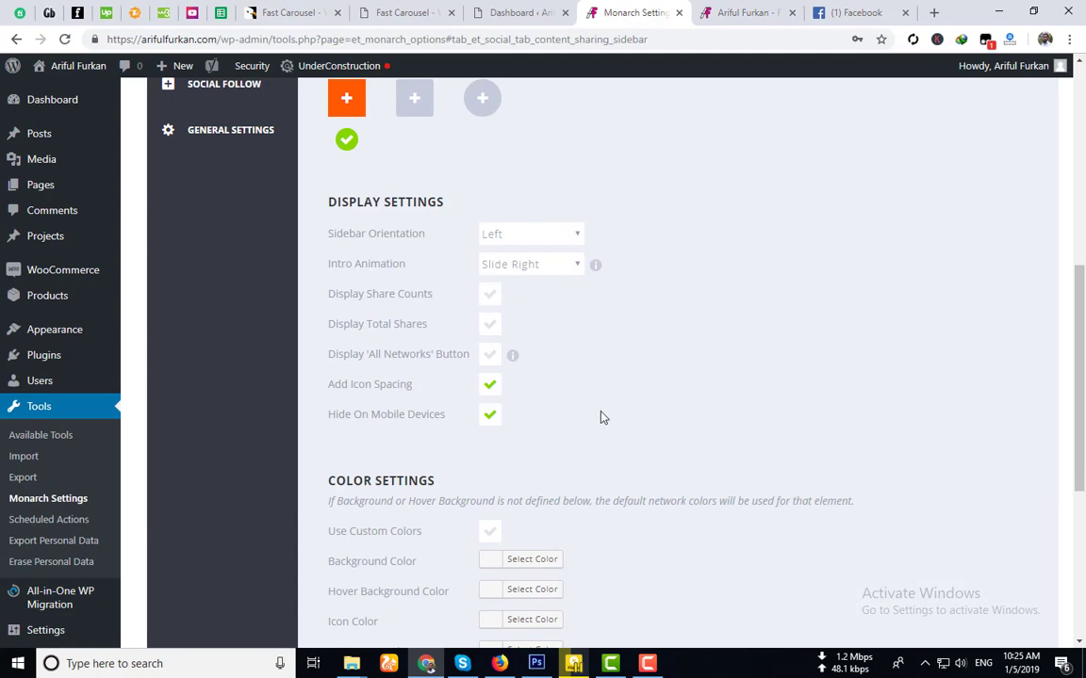
pyautogui.scroll(-4, 603, 416)
pyautogui.click(384, 451)
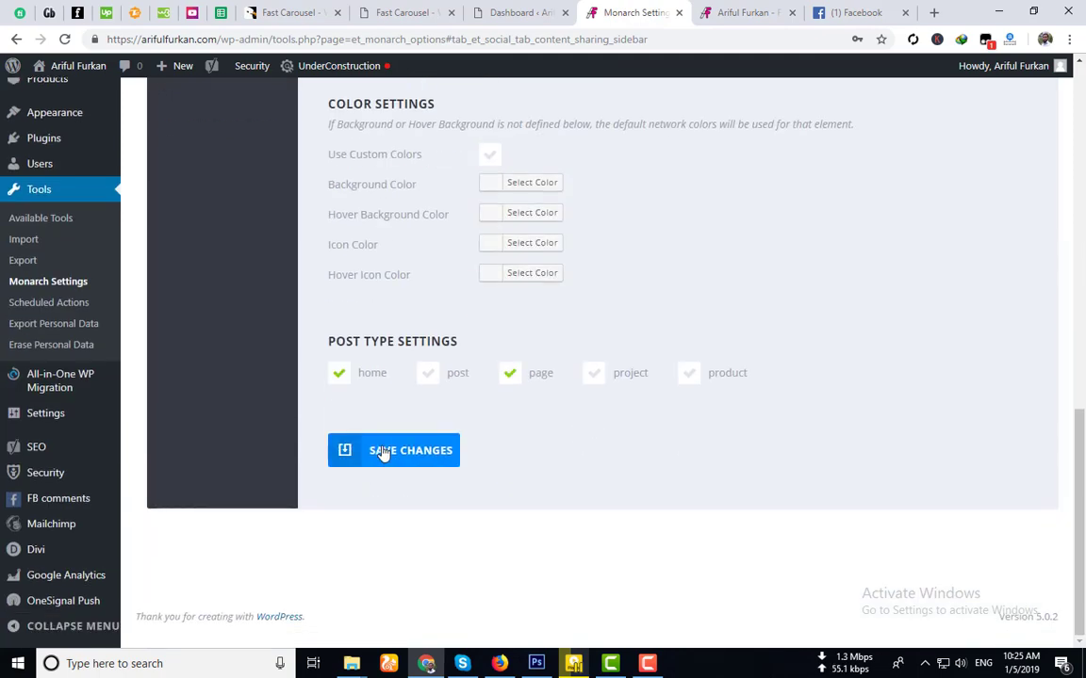
# Step: Look at the Monarch networks settings and review the selected placements on the Manage Locations page
pyautogui.scroll(15, 383, 452)
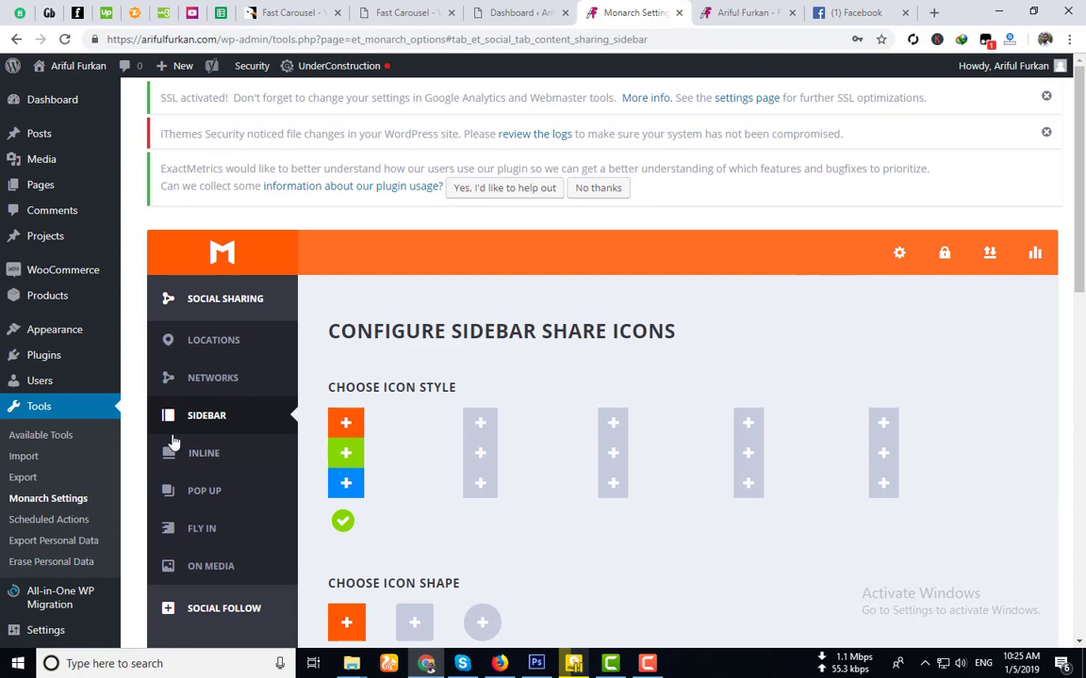
pyautogui.click(175, 378)
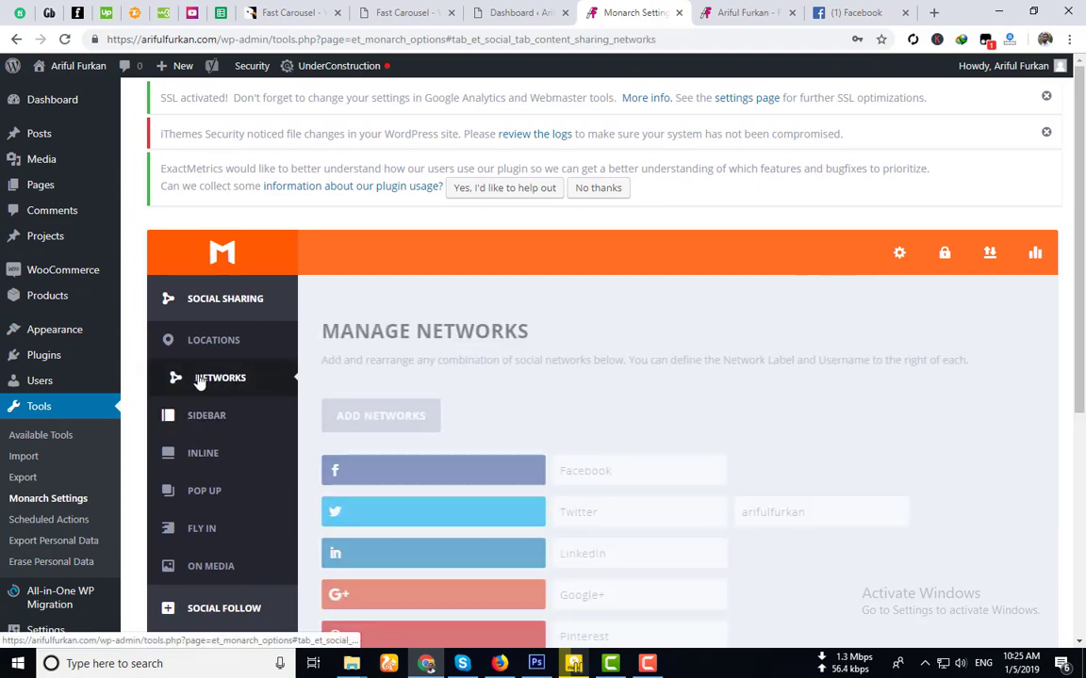
pyautogui.click(197, 347)
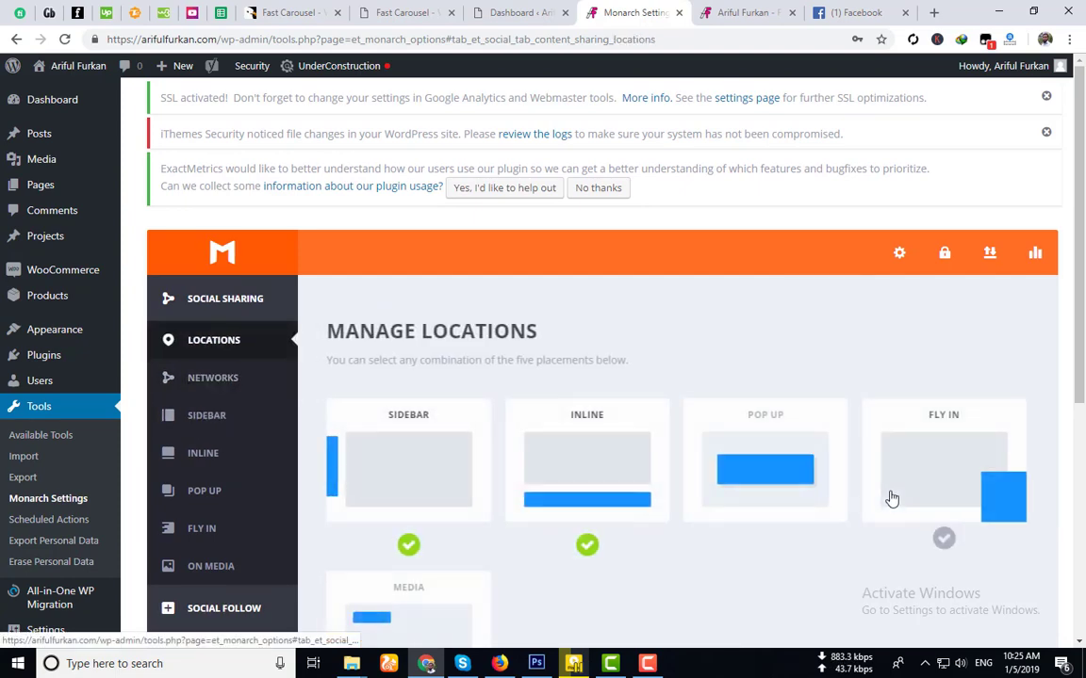
pyautogui.scroll(-2, 889, 496)
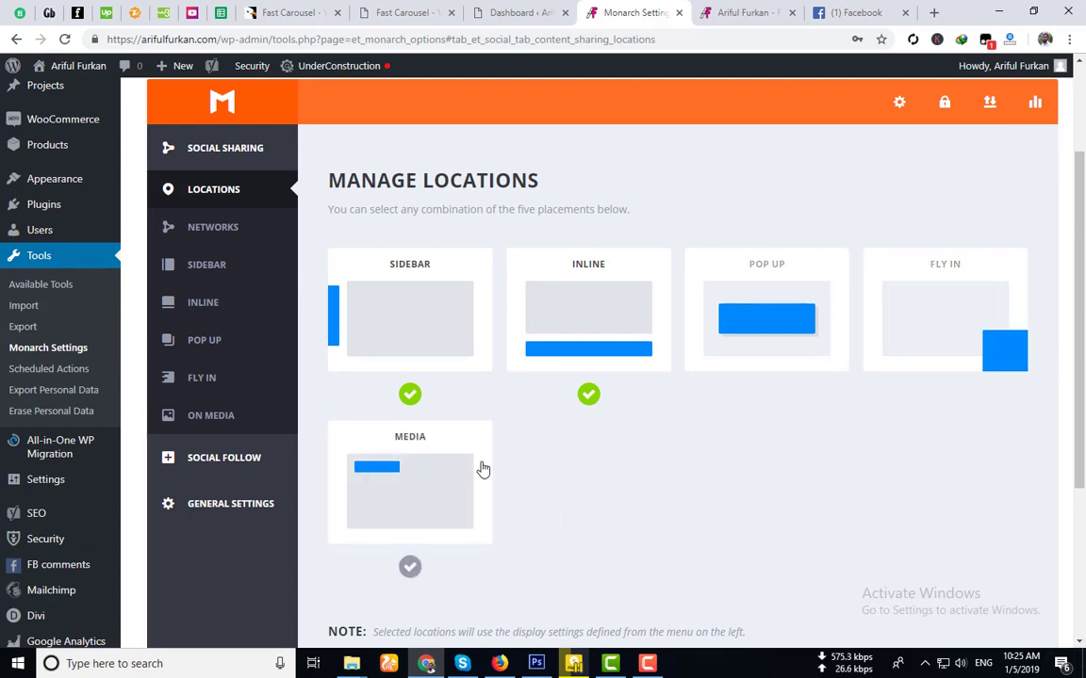
# Step: Review the Social Follow networks, widget and shortcode settings, dismissing the Internet Download Manager pop-up
pyautogui.scroll(-2, 538, 529)
pyautogui.scroll(2, 538, 528)
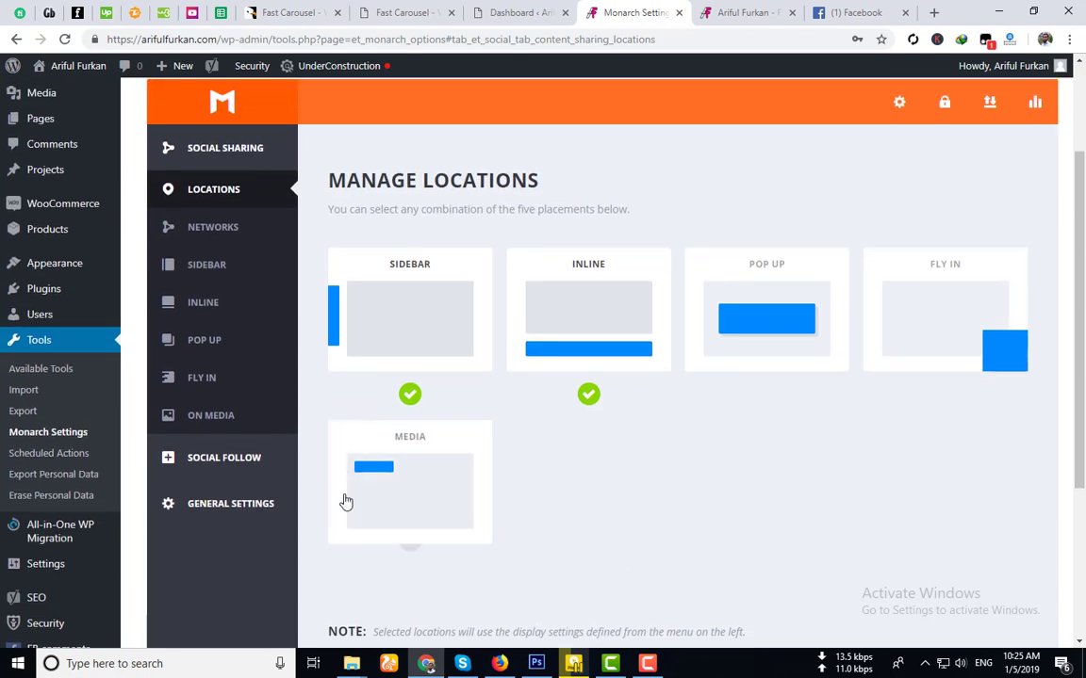
pyautogui.click(212, 460)
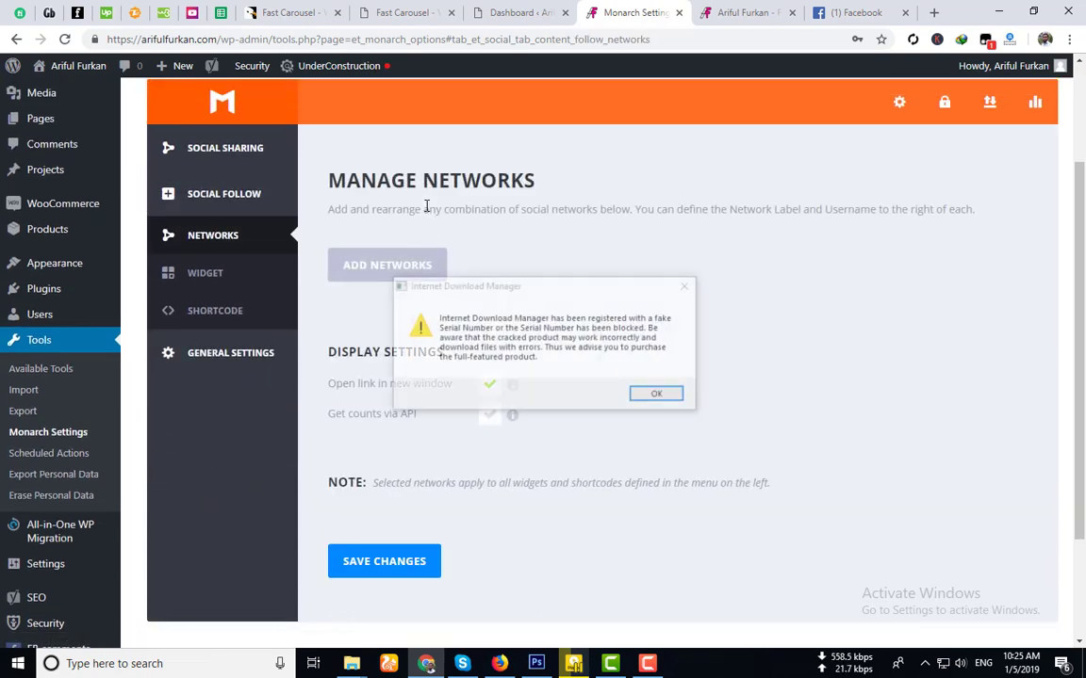
pyautogui.click(685, 286)
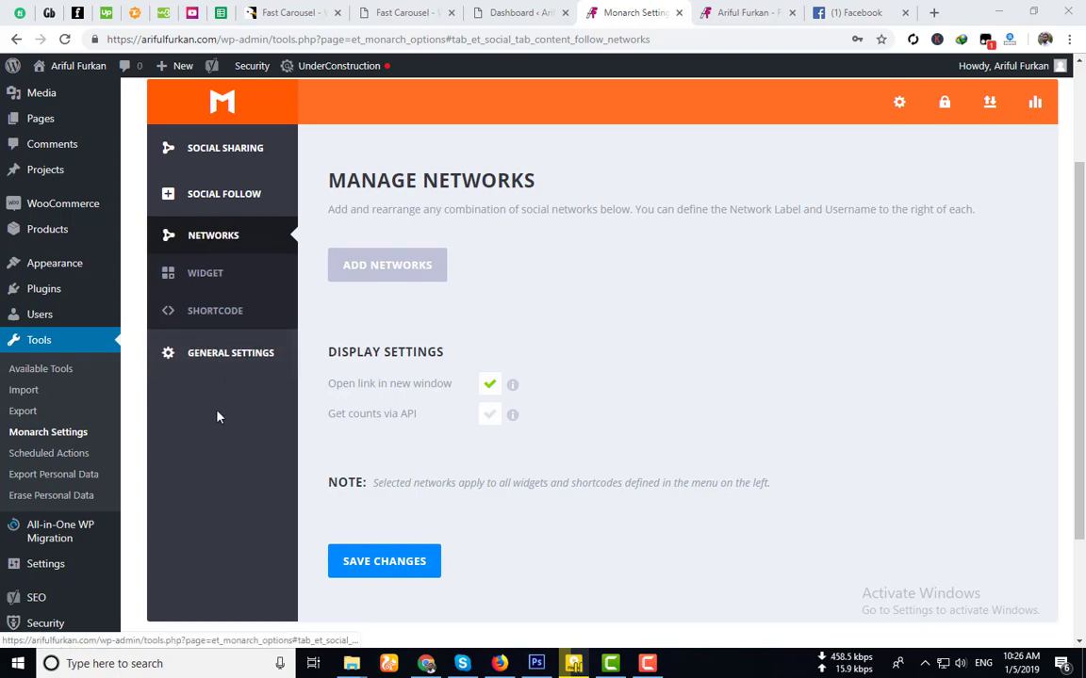
pyautogui.click(217, 283)
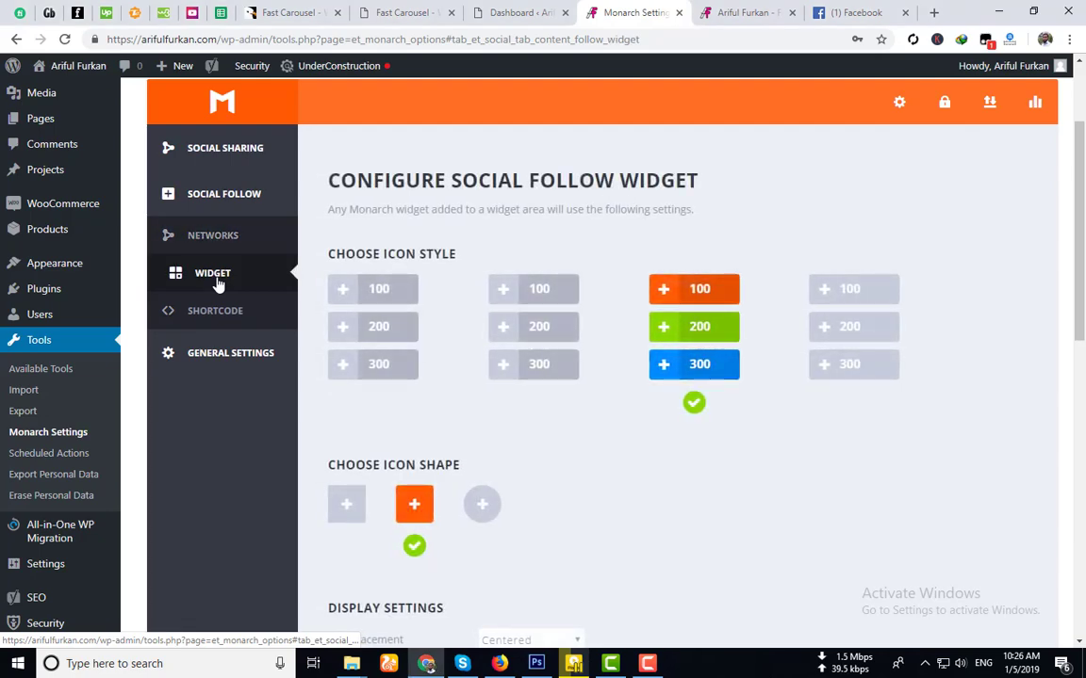
pyautogui.click(220, 321)
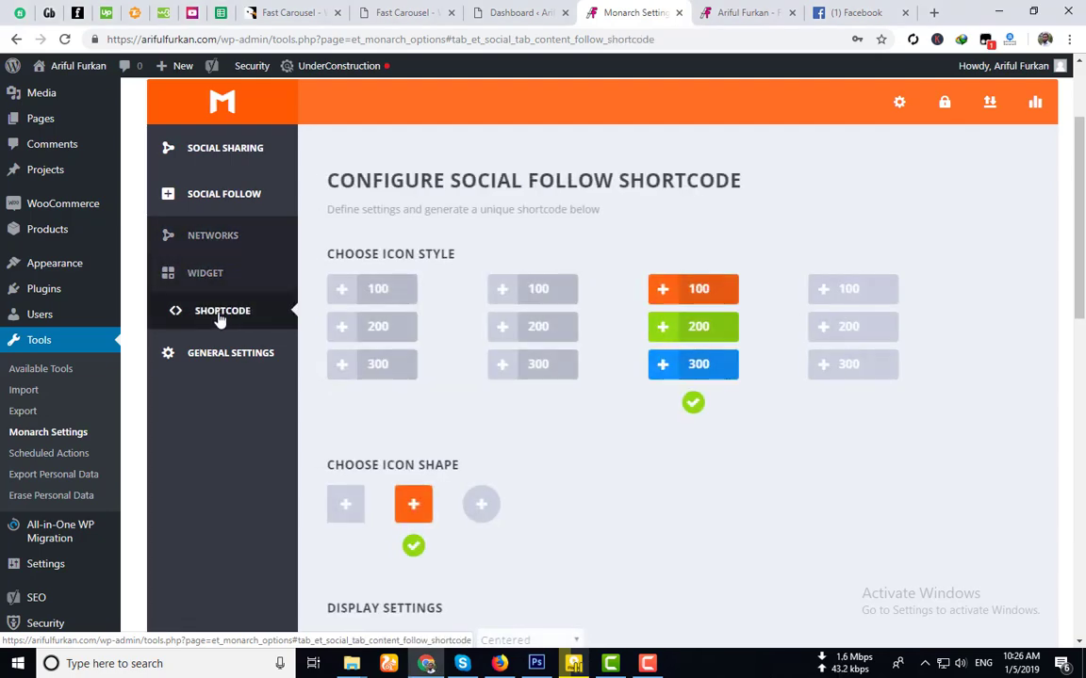
pyautogui.scroll(-4, 603, 387)
pyautogui.scroll(-4, 591, 393)
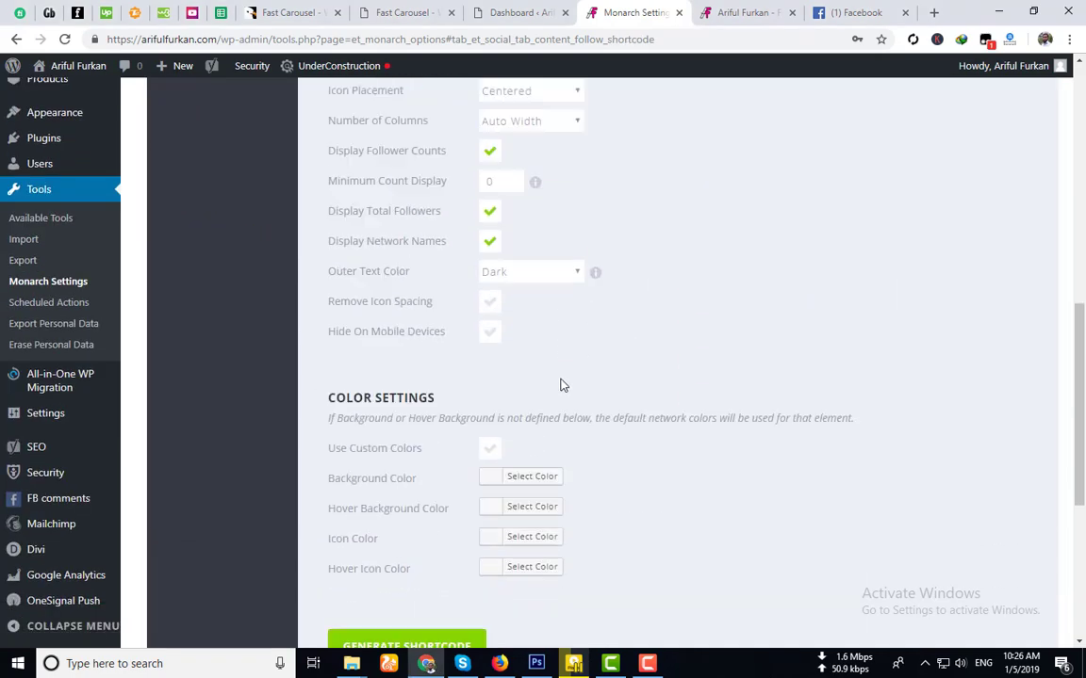
pyautogui.scroll(8, 562, 381)
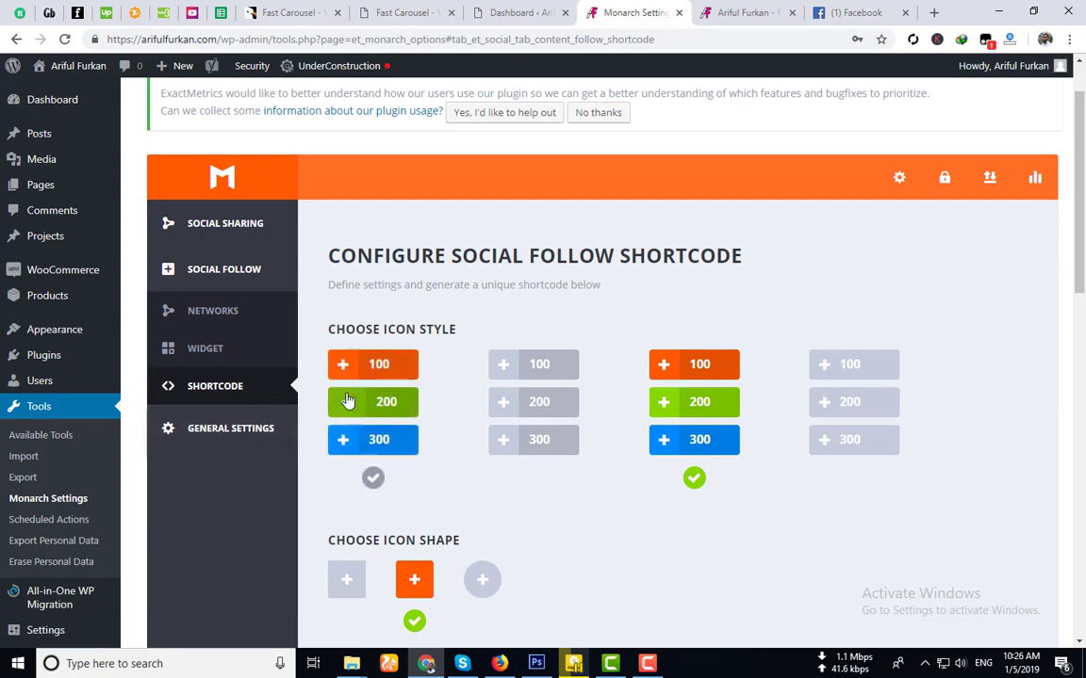
# Step: Add Facebook to the Social Follow networks
pyautogui.click(212, 271)
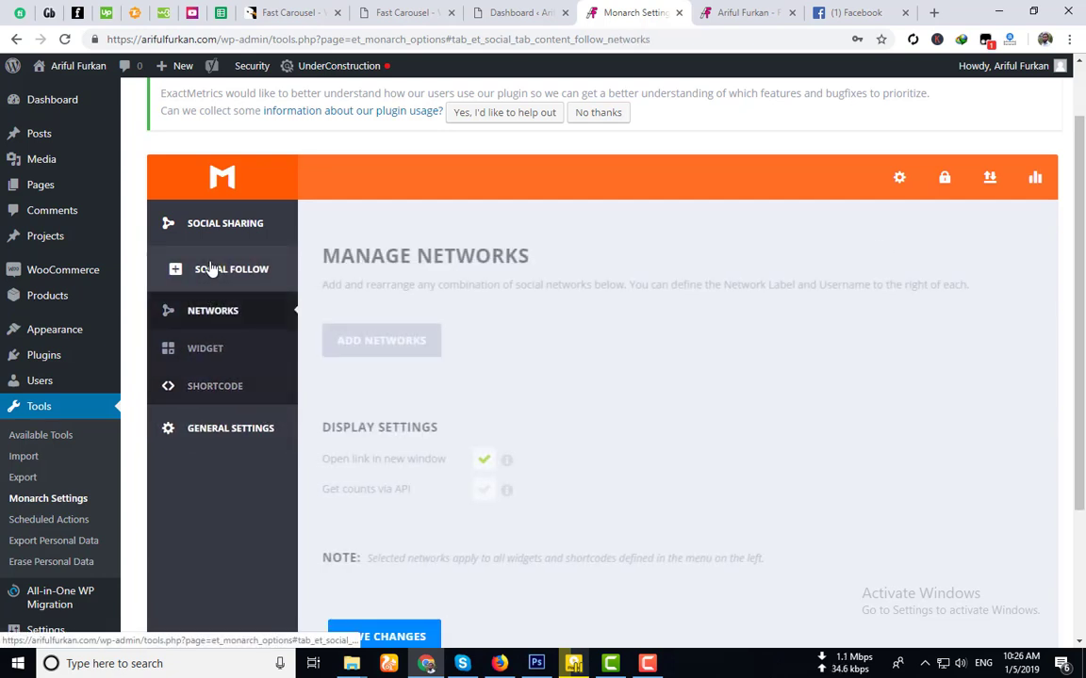
pyautogui.click(377, 342)
pyautogui.click(358, 256)
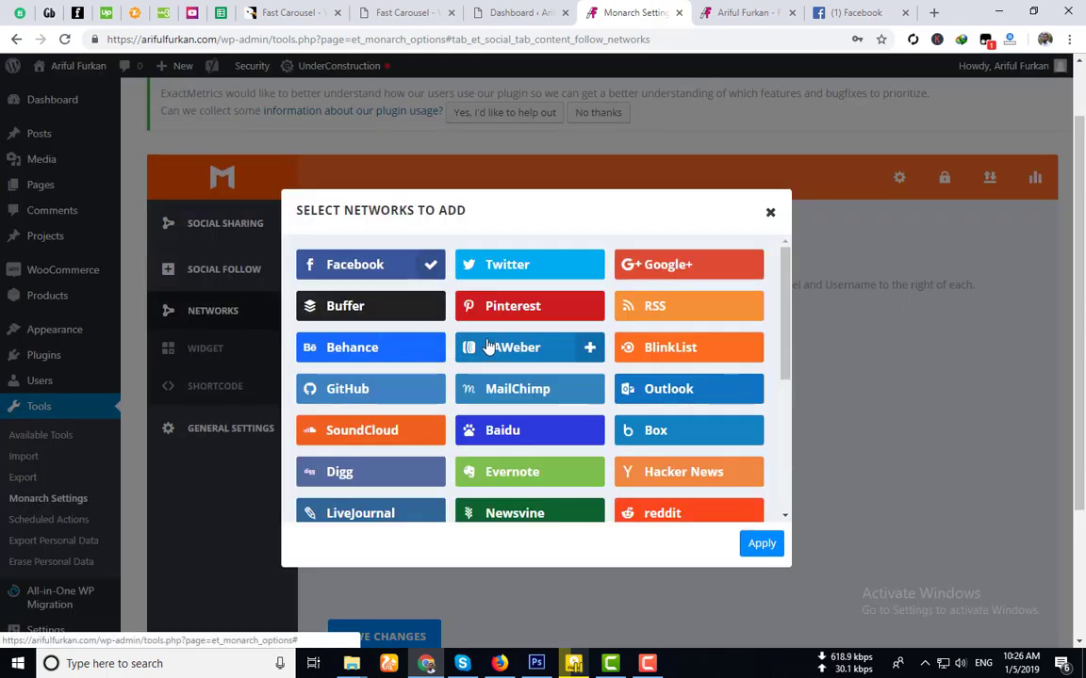
pyautogui.click(763, 544)
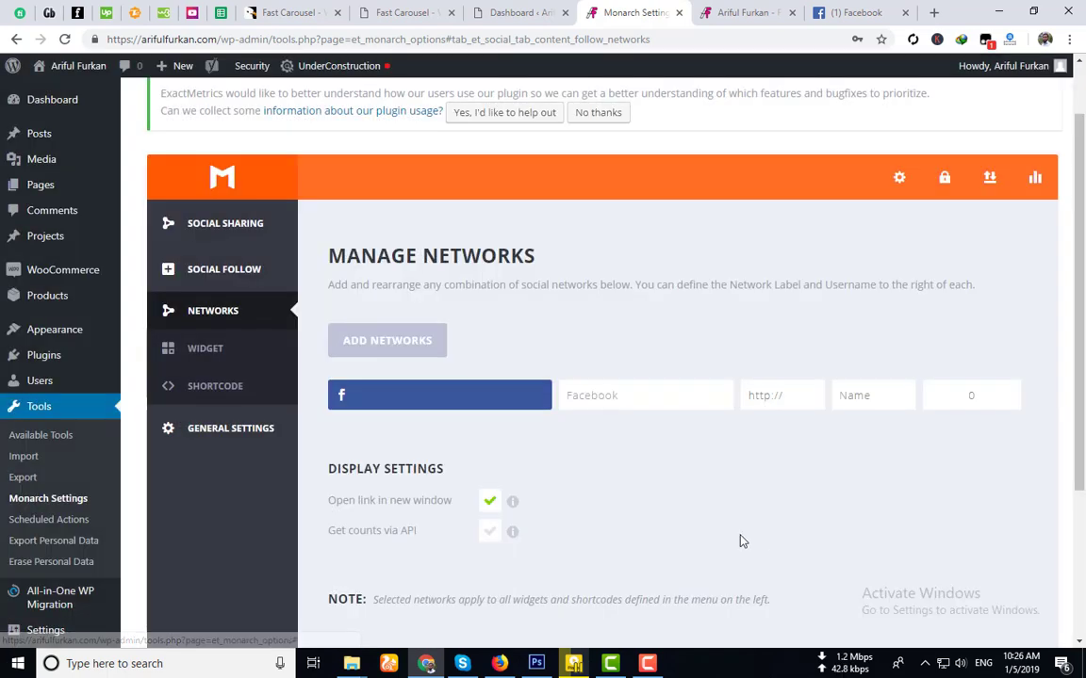
# Step: Look over the Facebook follow entry's label, URL, name and count fields, and remove the entry from the networks
pyautogui.doubleClick(614, 397)
pyautogui.click(768, 400)
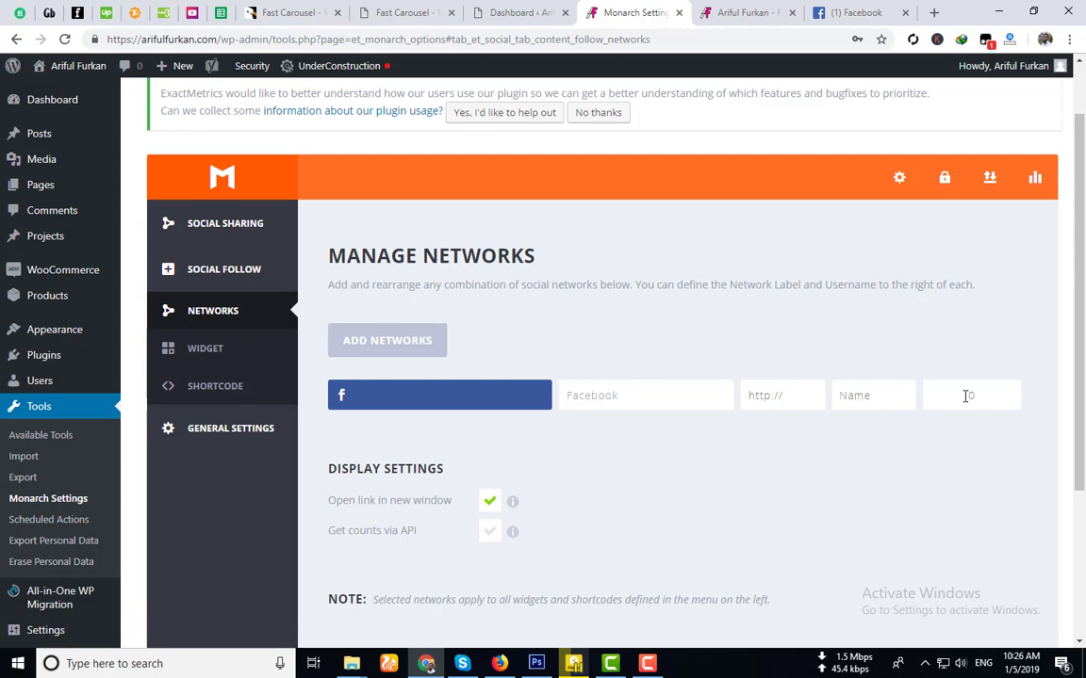
pyautogui.scroll(-3, 957, 436)
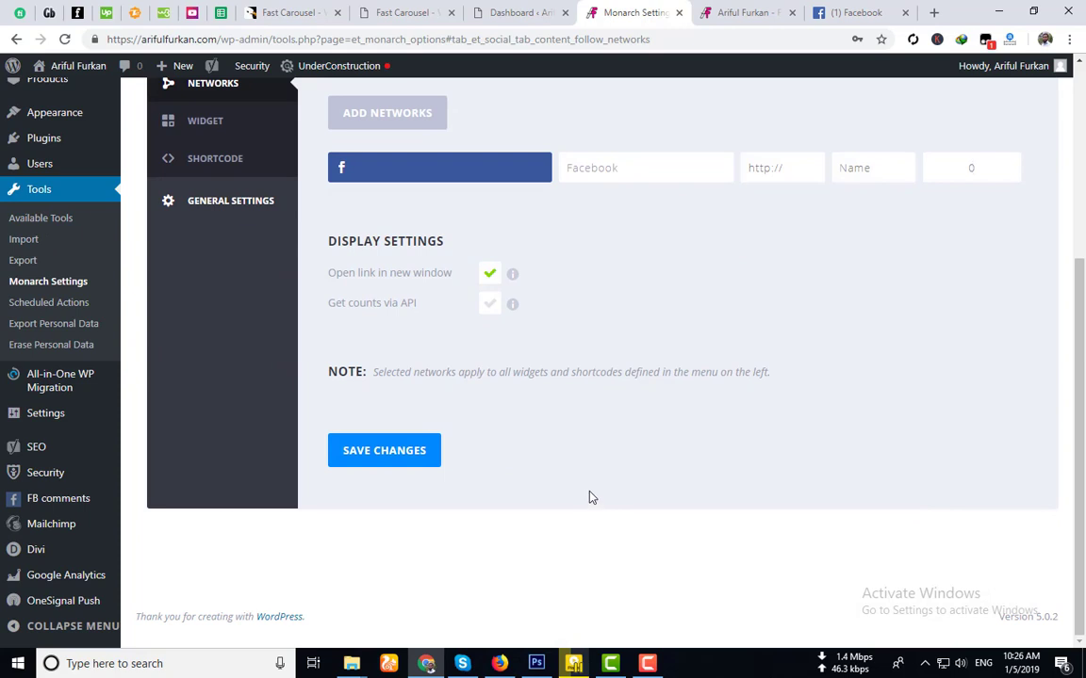
pyautogui.scroll(1, 589, 496)
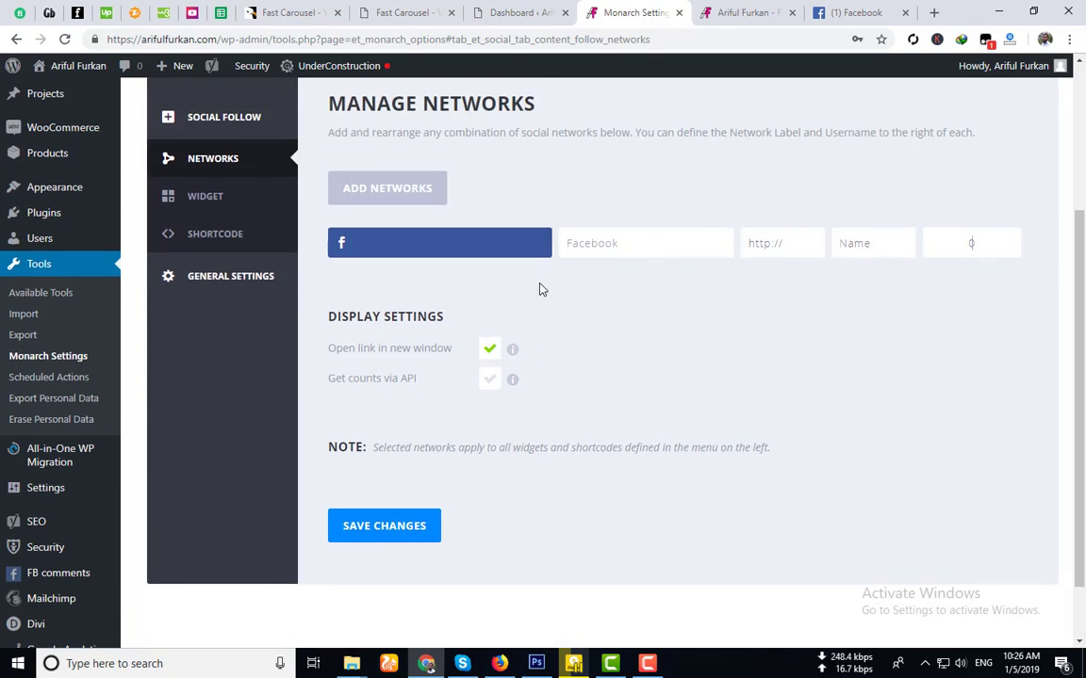
pyautogui.scroll(3, 526, 304)
pyautogui.scroll(-2, 528, 381)
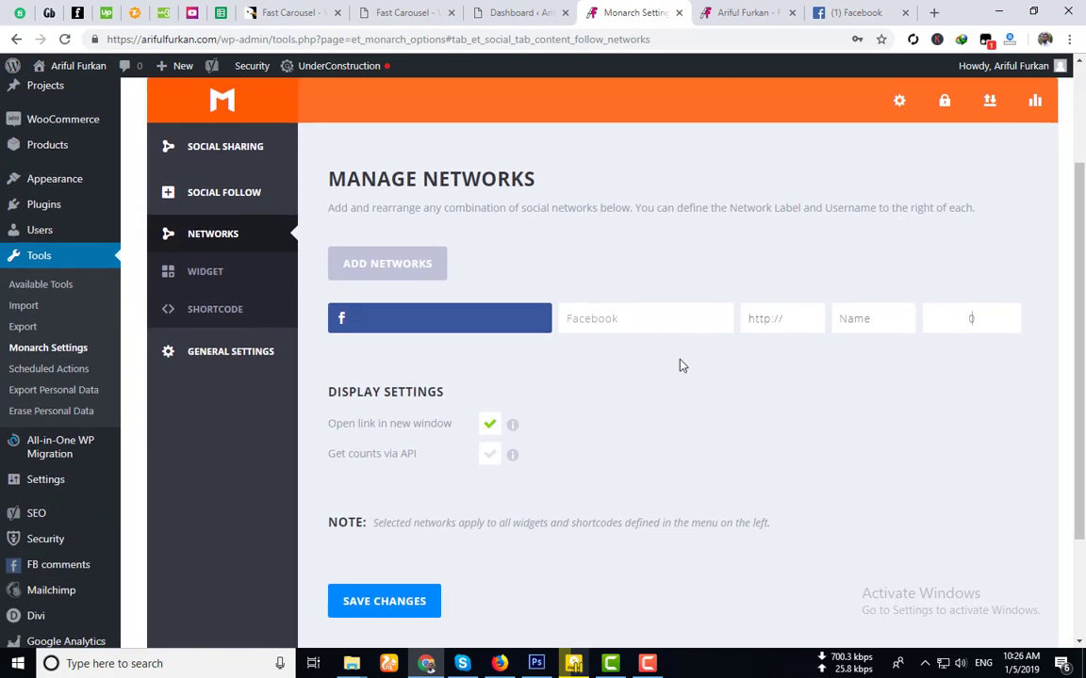
pyautogui.click(543, 319)
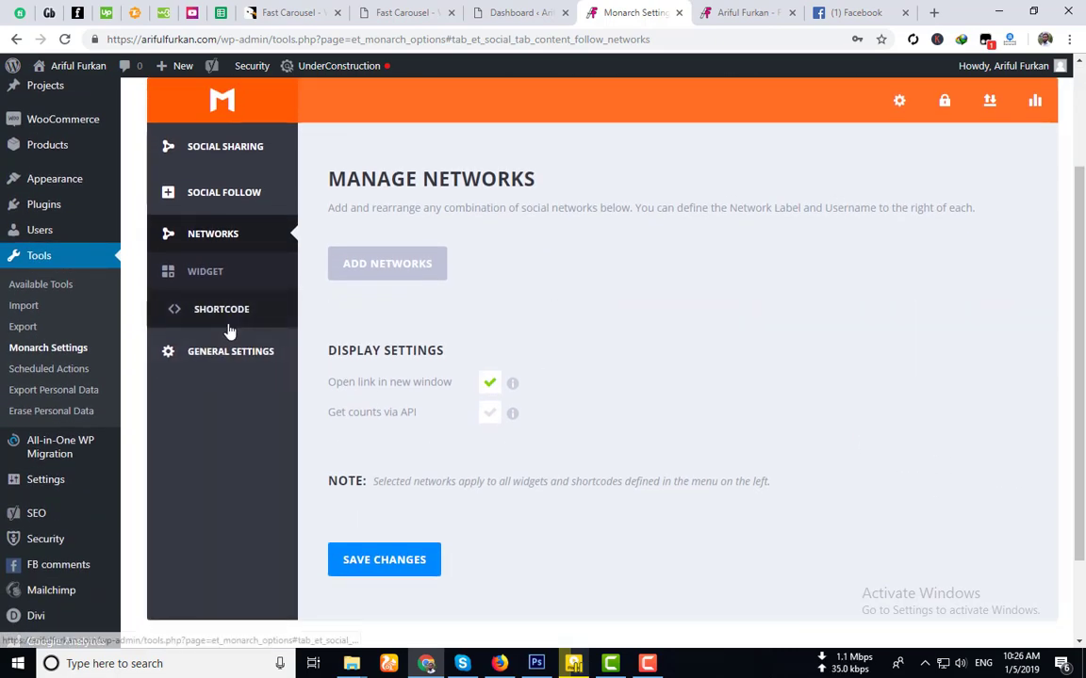
# Step: Look through the Social Follow network options and the widget's icon style, shape, display and colour settings
pyautogui.scroll(2, 739, 386)
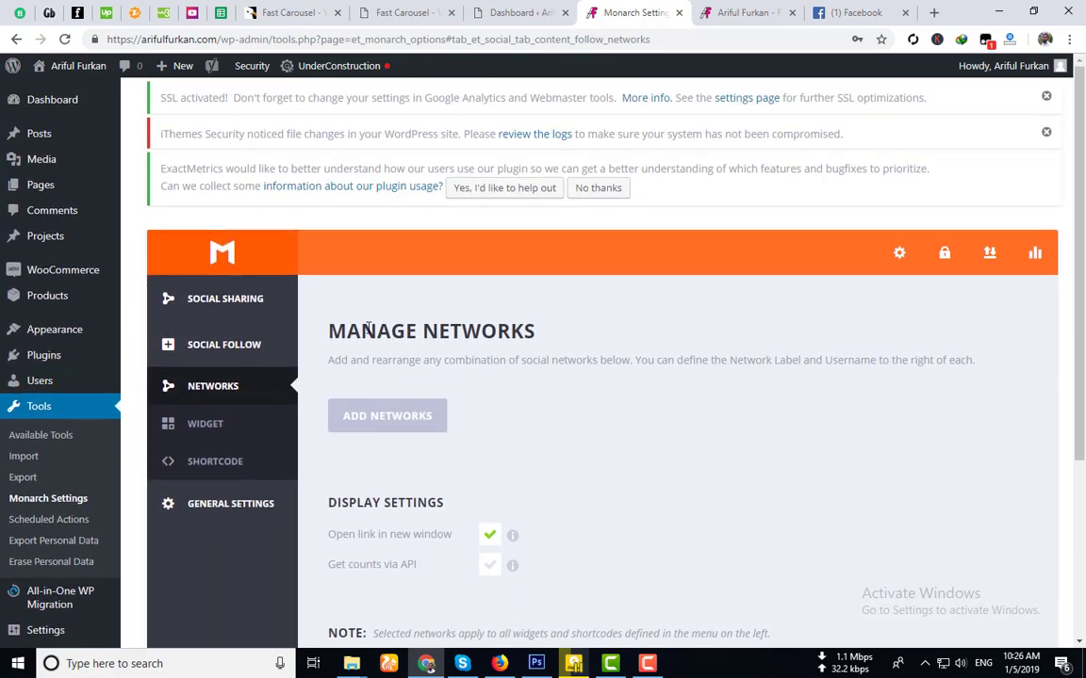
pyautogui.scroll(-3, 573, 319)
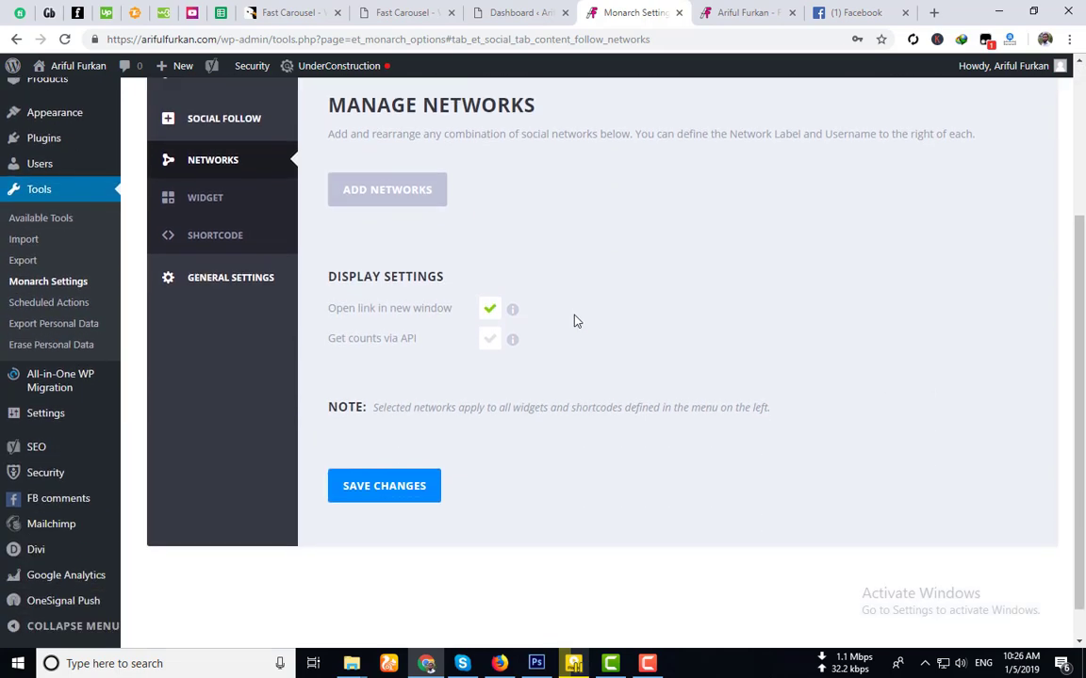
pyautogui.scroll(2, 576, 321)
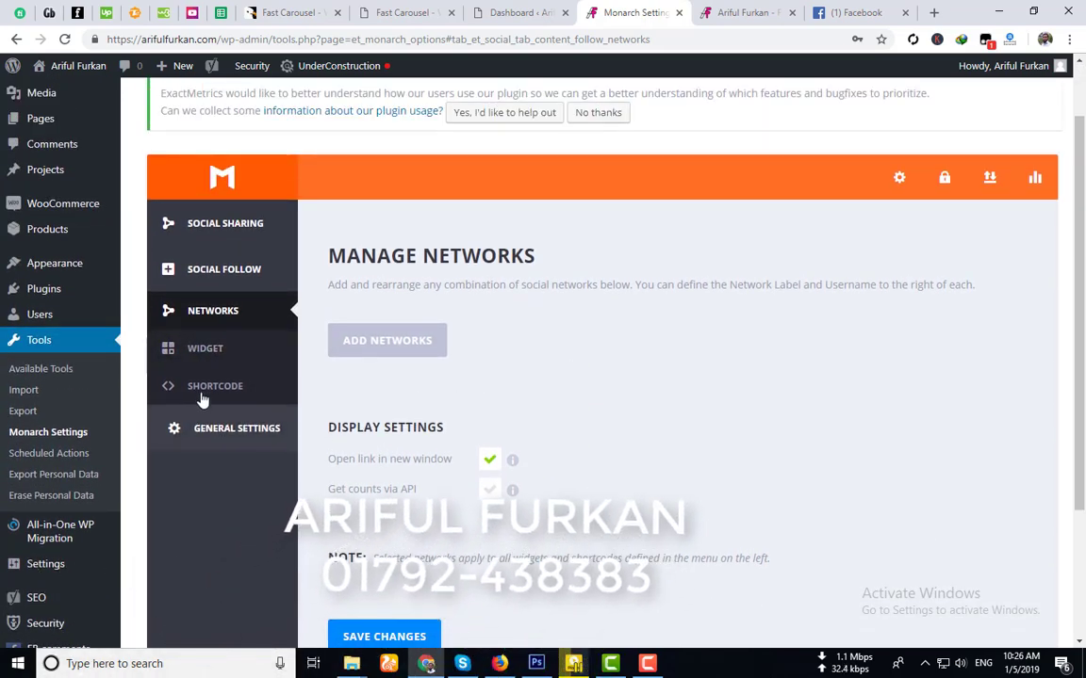
pyautogui.click(194, 352)
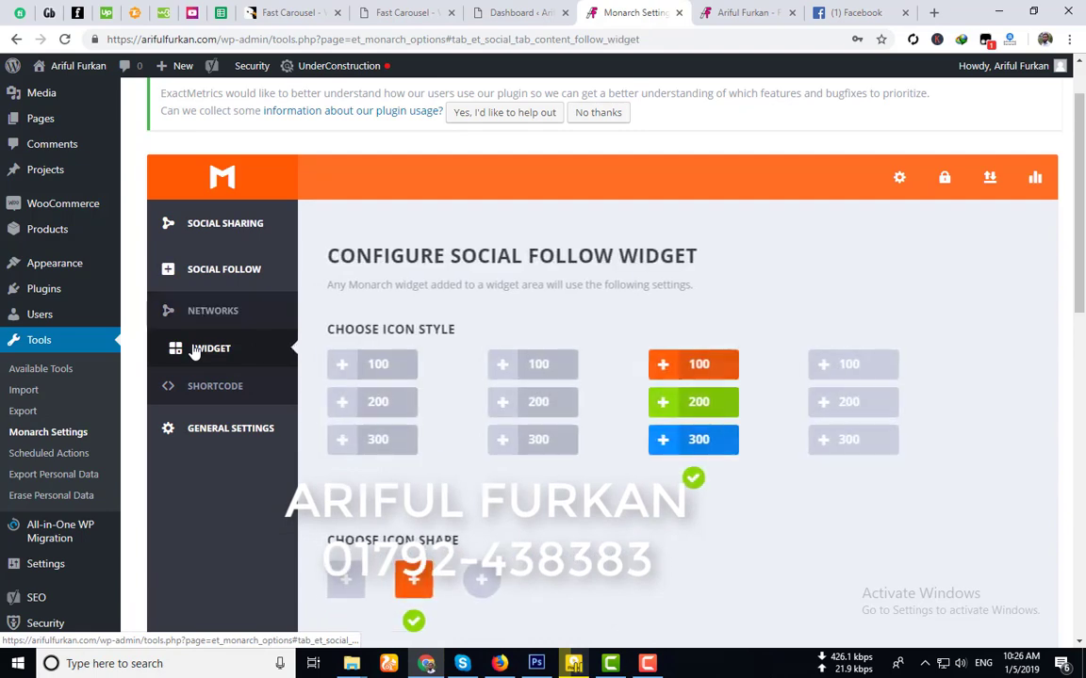
pyautogui.scroll(-2, 703, 472)
pyautogui.scroll(-4, 702, 437)
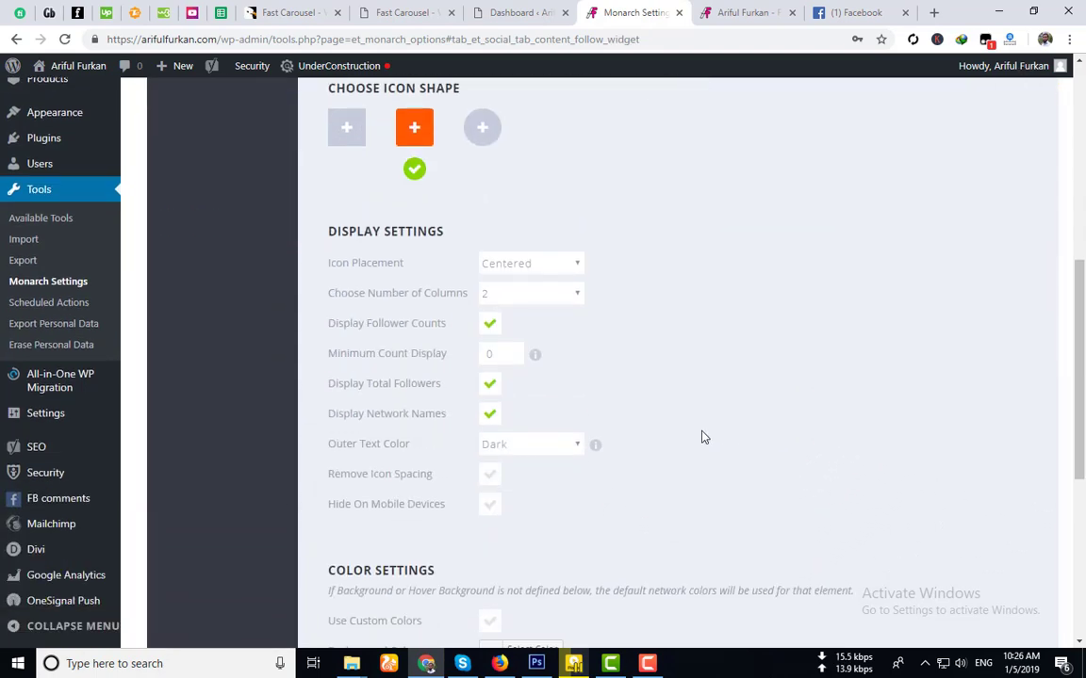
pyautogui.scroll(-5, 1003, 411)
pyautogui.scroll(6, 1002, 411)
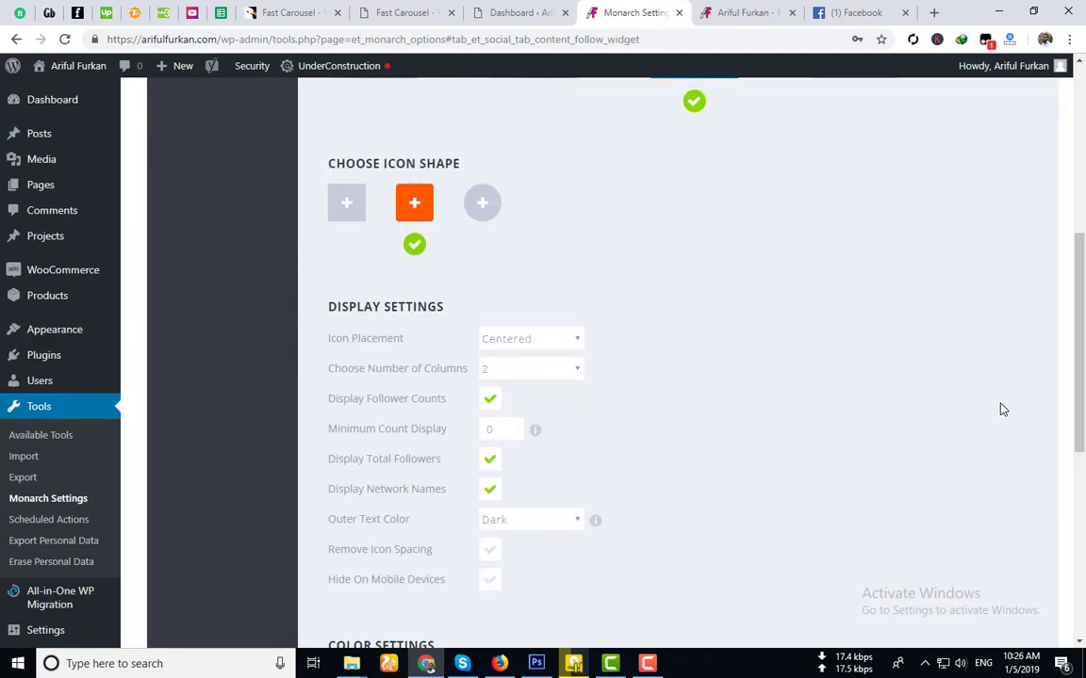
pyautogui.scroll(6, 1003, 409)
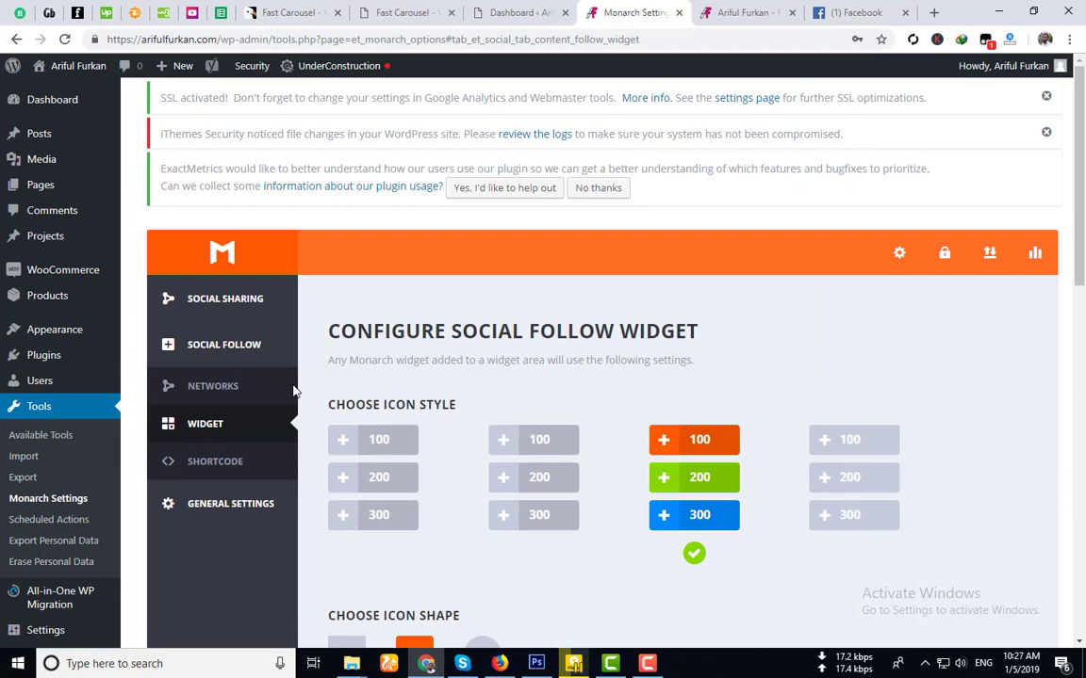
# Step: Review Monarch's general settings, including the count update frequency, Facebook API fields and custom CSS area
pyautogui.click(221, 512)
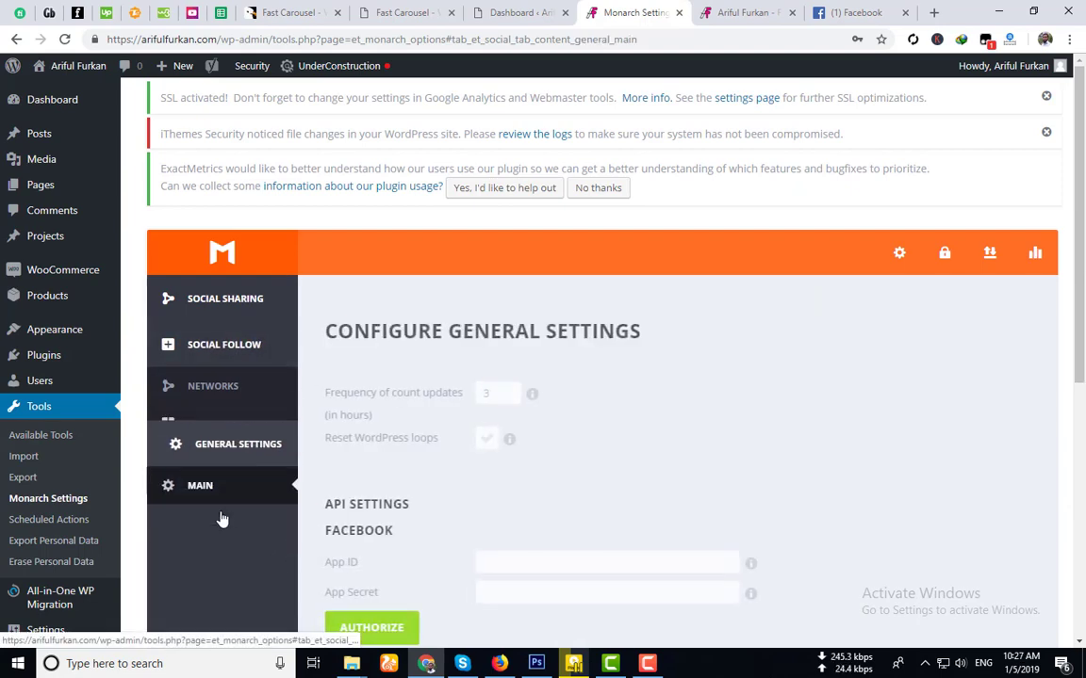
pyautogui.scroll(-2, 747, 393)
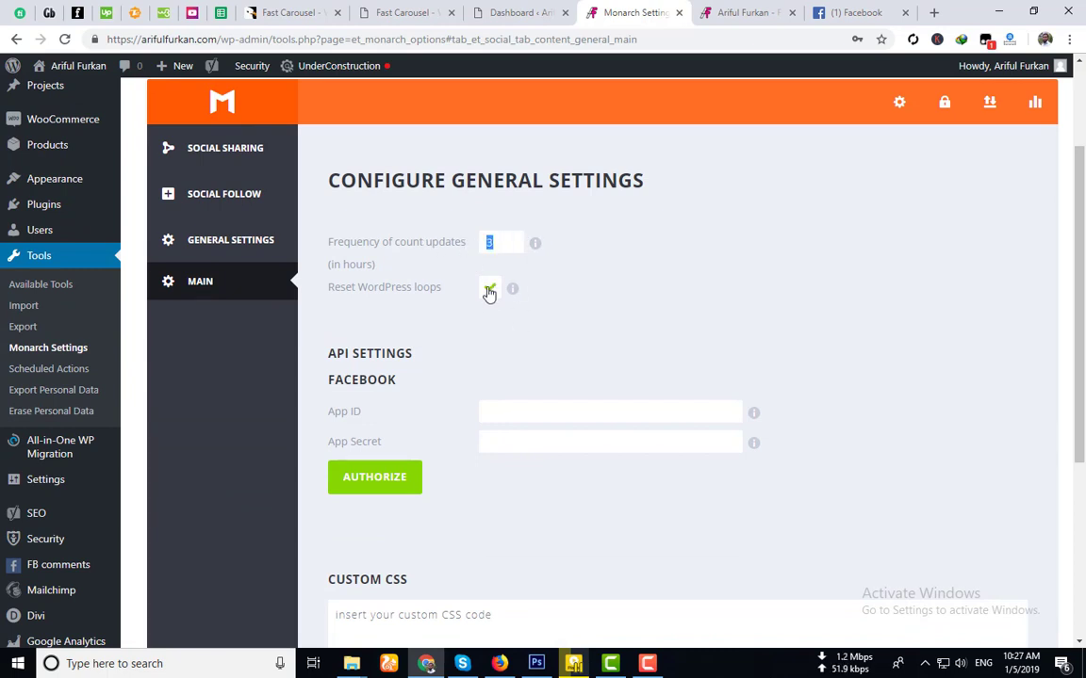
pyautogui.moveTo(489, 293); pyautogui.dragTo(828, 262)
pyautogui.click(829, 262)
pyautogui.scroll(-4, 388, 424)
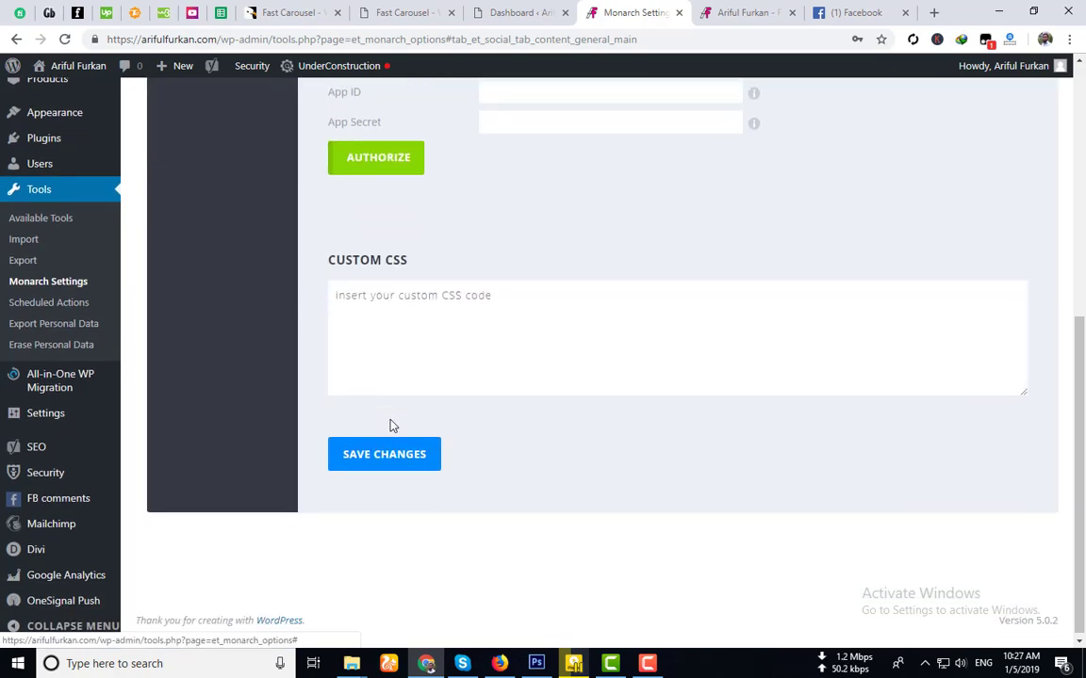
pyautogui.scroll(6, 391, 415)
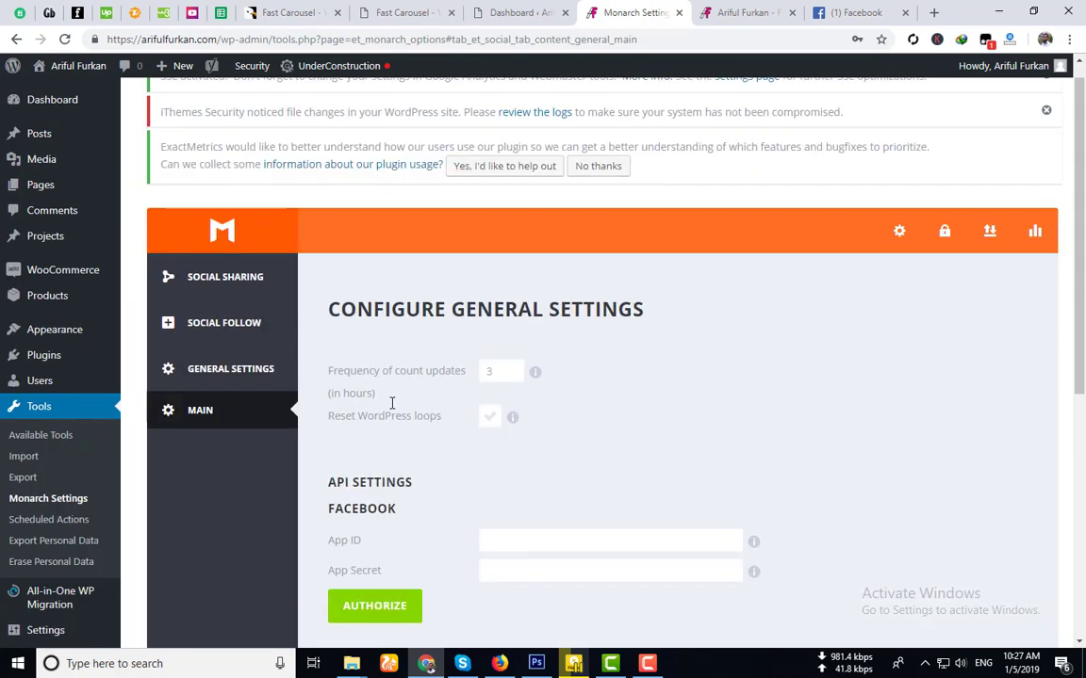
# Step: Review the inline sharing display settings and look at the Number of Columns options
pyautogui.click(213, 287)
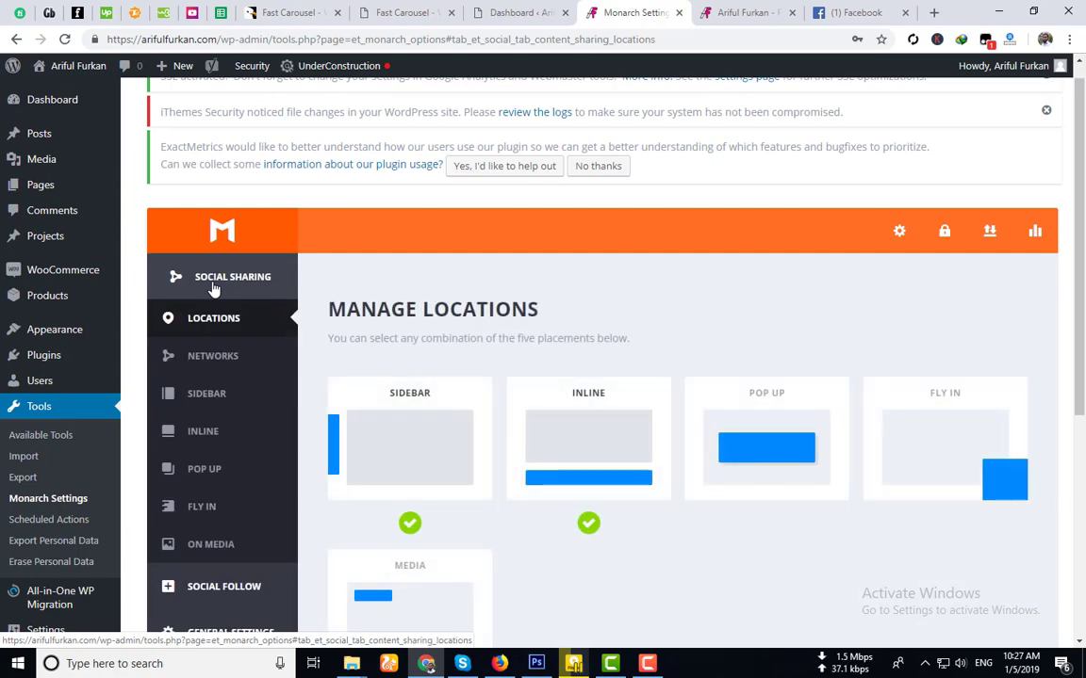
pyautogui.scroll(-2, 213, 288)
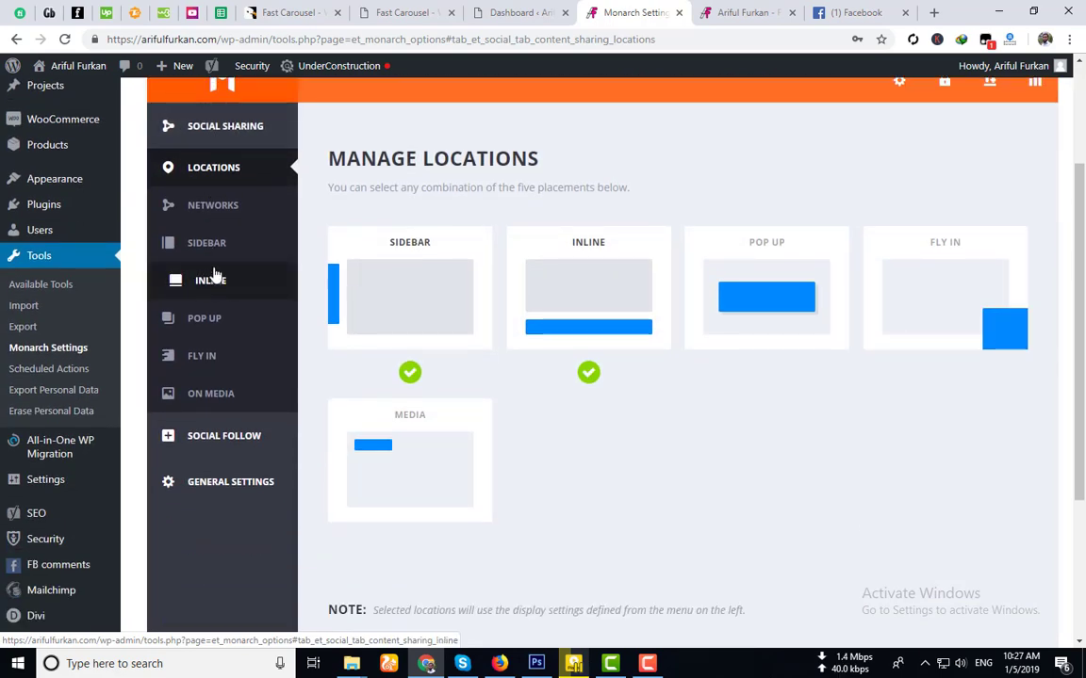
pyautogui.click(207, 280)
pyautogui.scroll(-4, 686, 391)
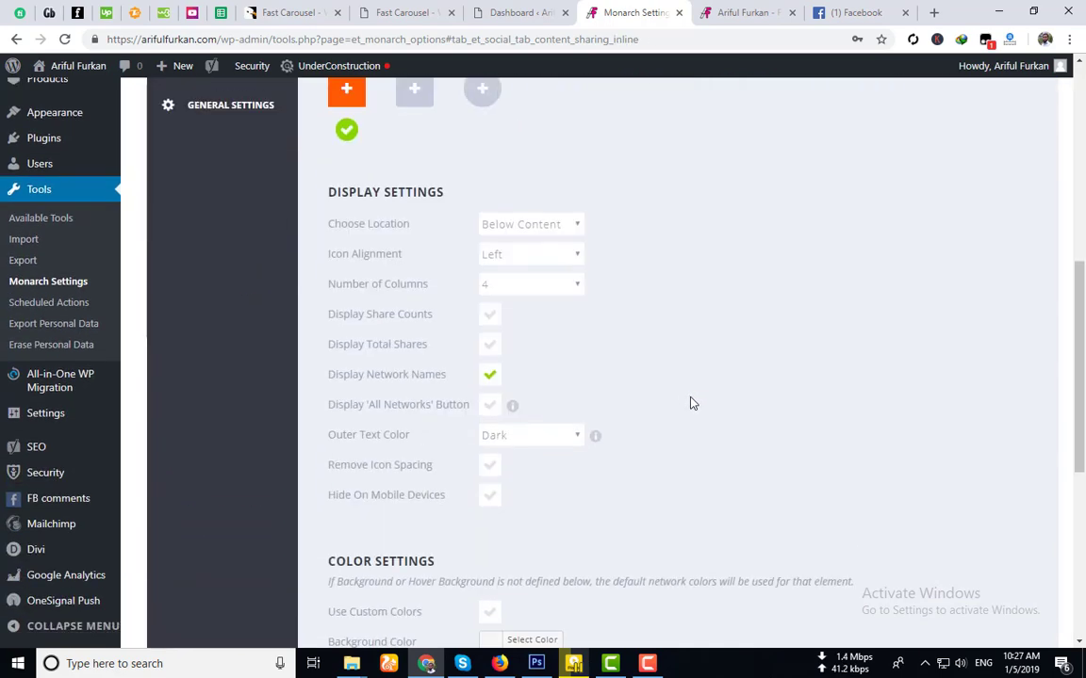
pyautogui.click(552, 295)
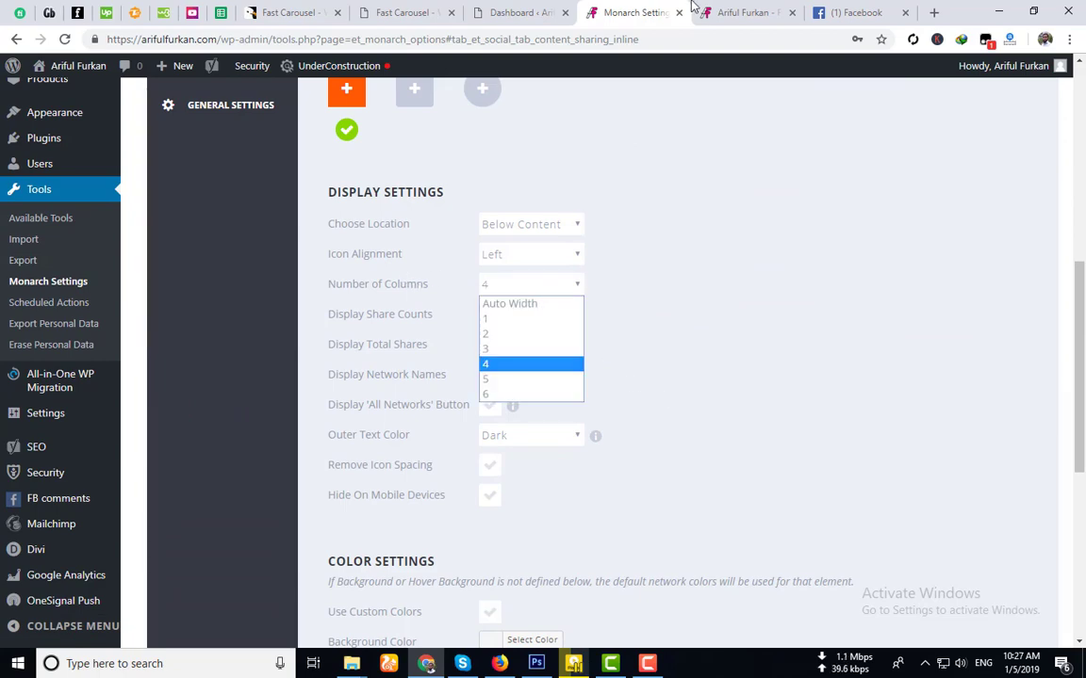
# Step: Open the WP Bakery Page Builder post from the site's blog and check the inline share icons below its content
pyautogui.click(718, 10)
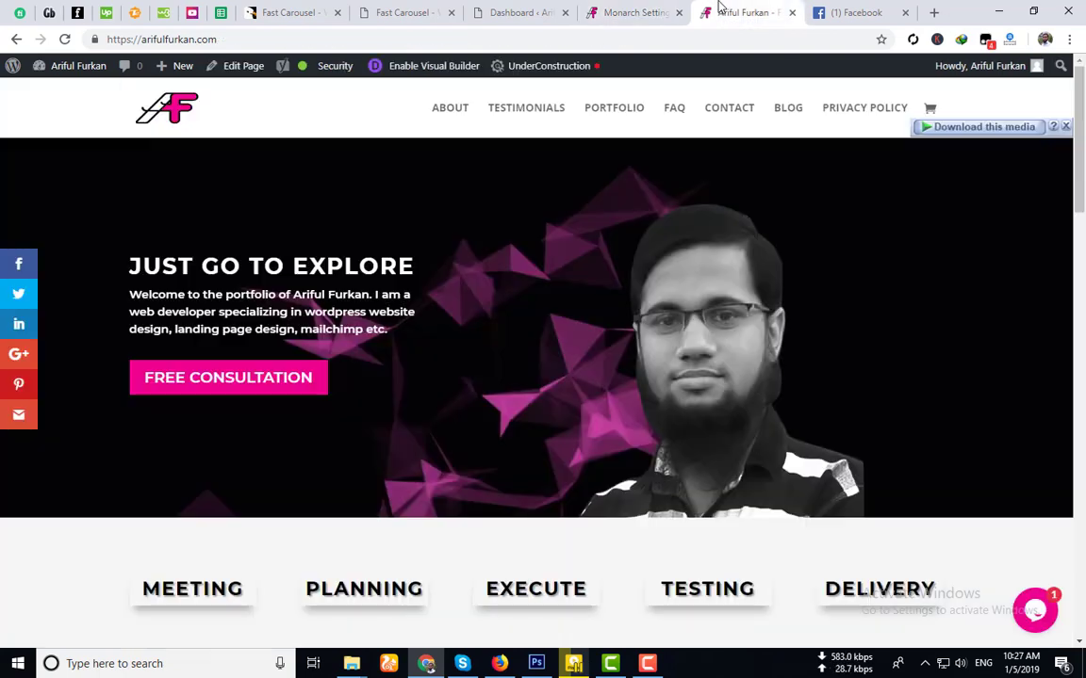
pyautogui.click(788, 109)
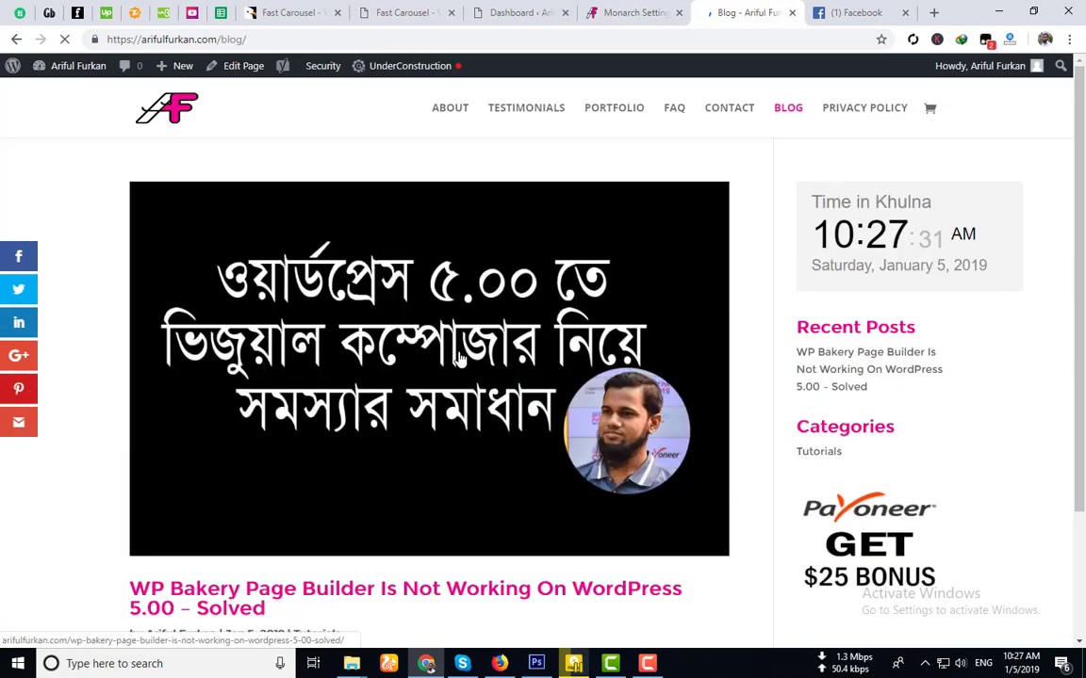
pyautogui.scroll(-2, 179, 528)
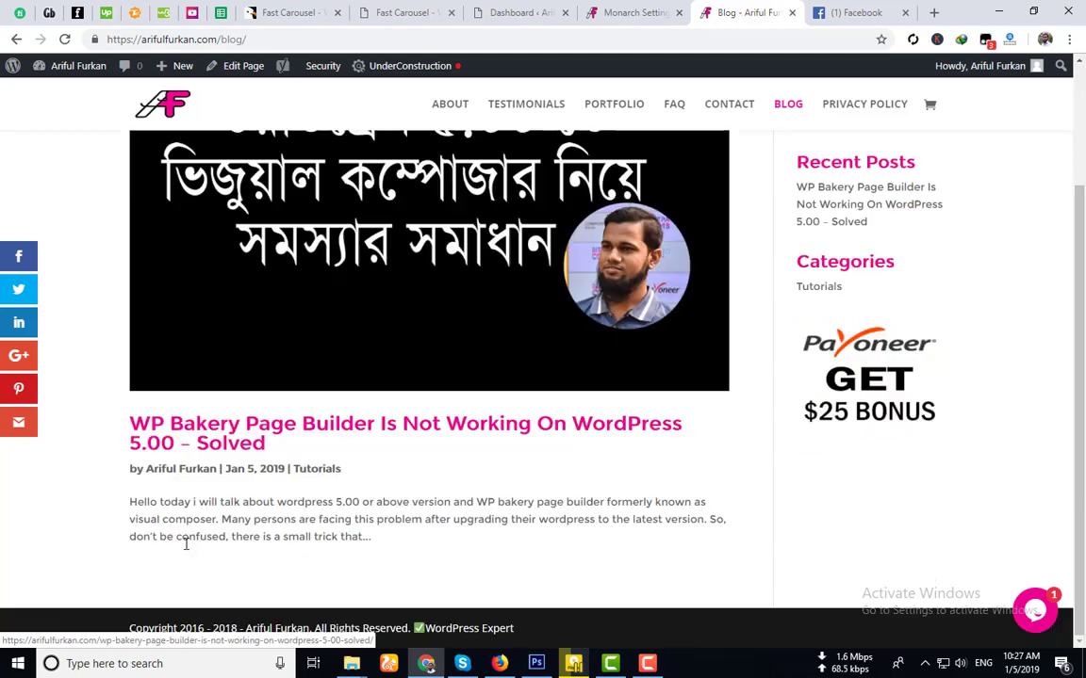
pyautogui.click(232, 444)
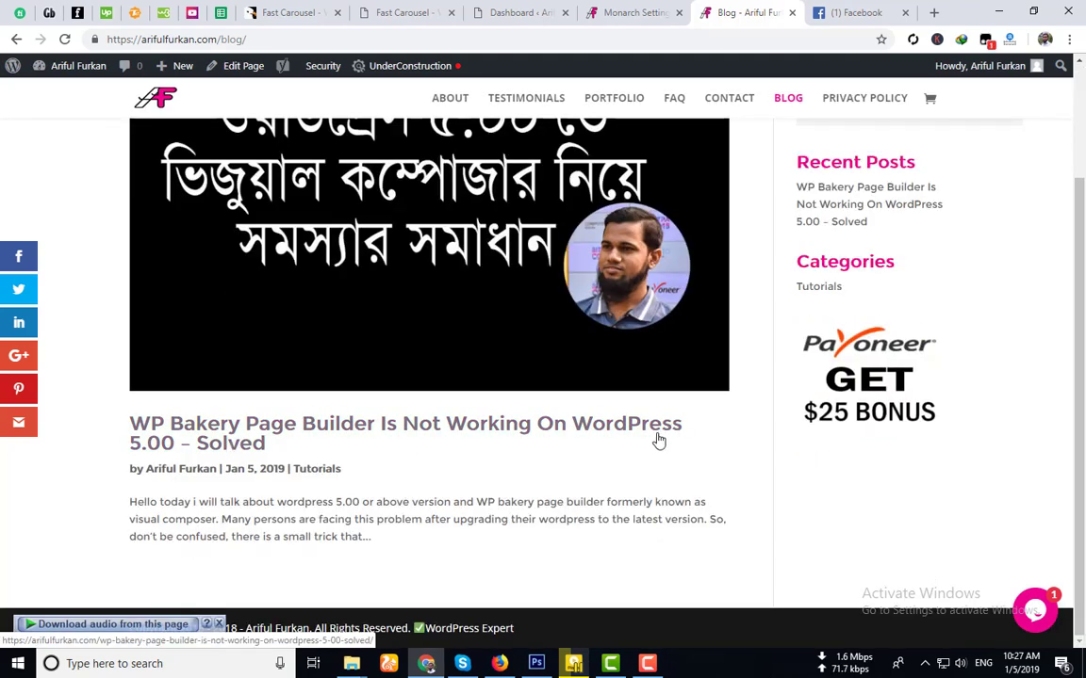
pyautogui.scroll(-3, 659, 440)
pyautogui.scroll(-5, 658, 441)
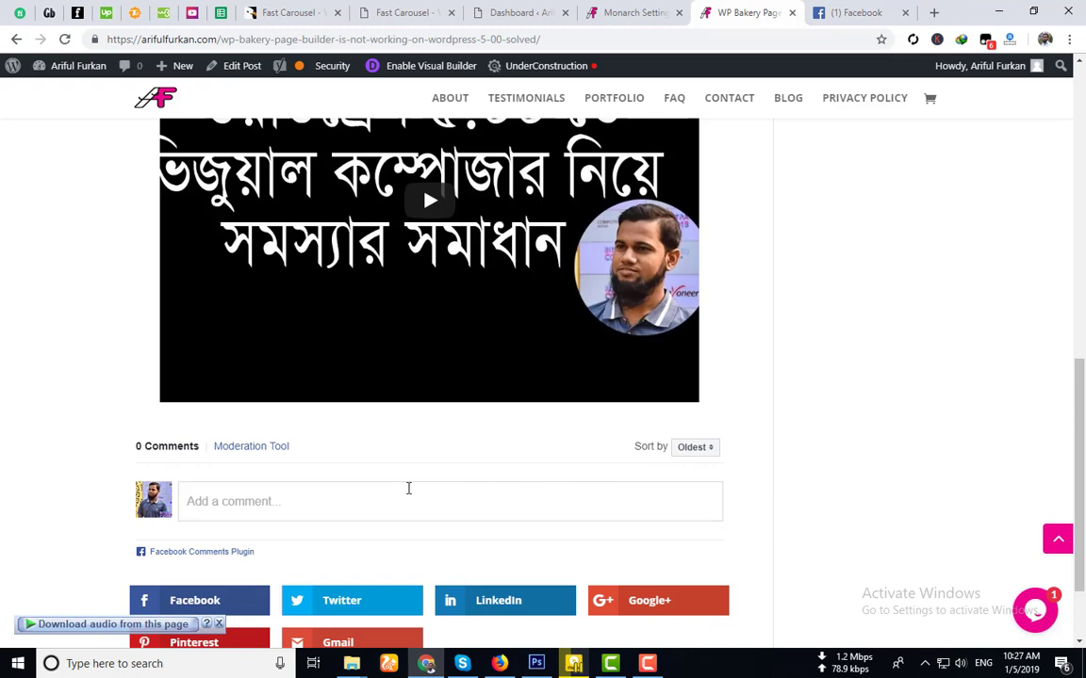
# Step: Set the inline share icons' Number of Columns to 6 in the Monarch settings and save the changes
pyautogui.scroll(-1, 525, 536)
pyautogui.scroll(-1, 525, 536)
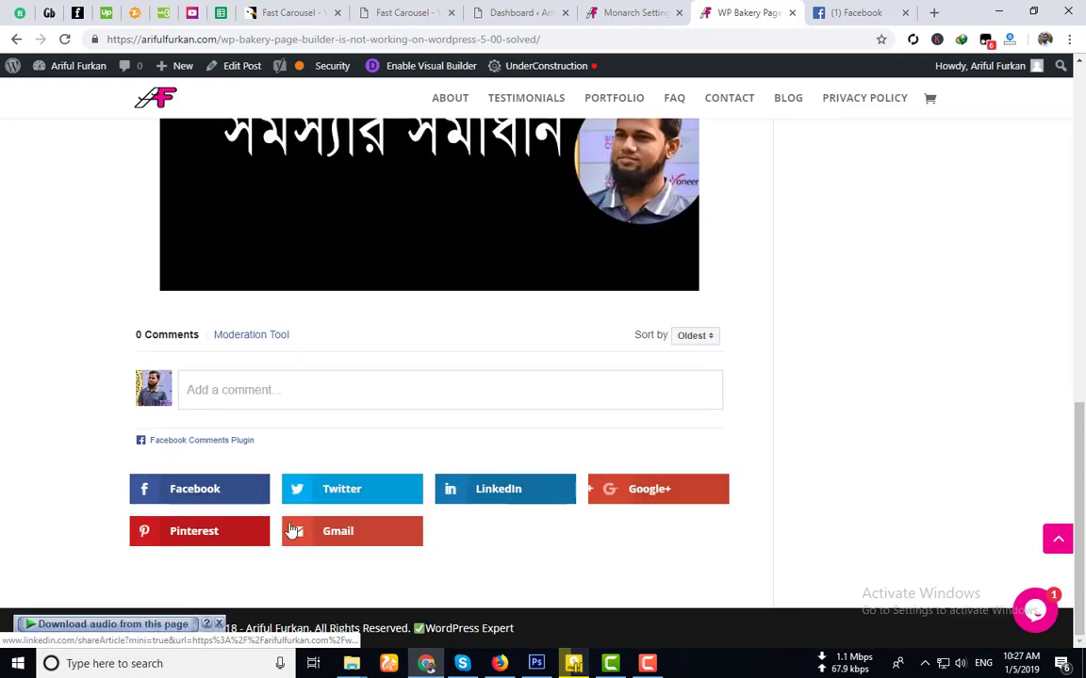
pyautogui.click(632, 12)
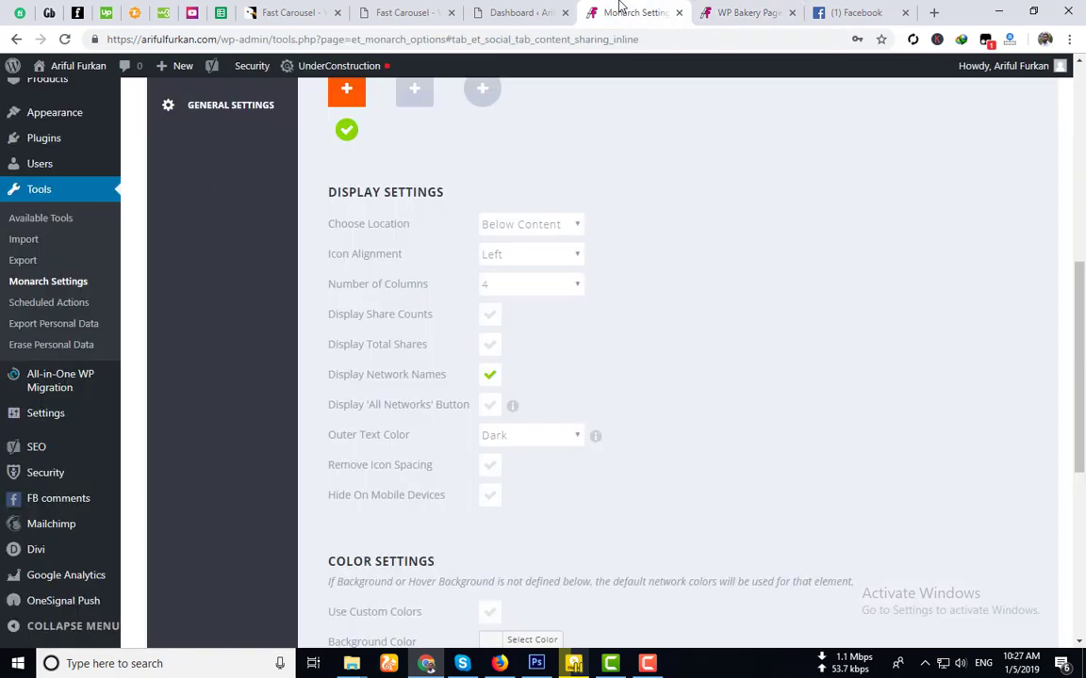
pyautogui.click(517, 283)
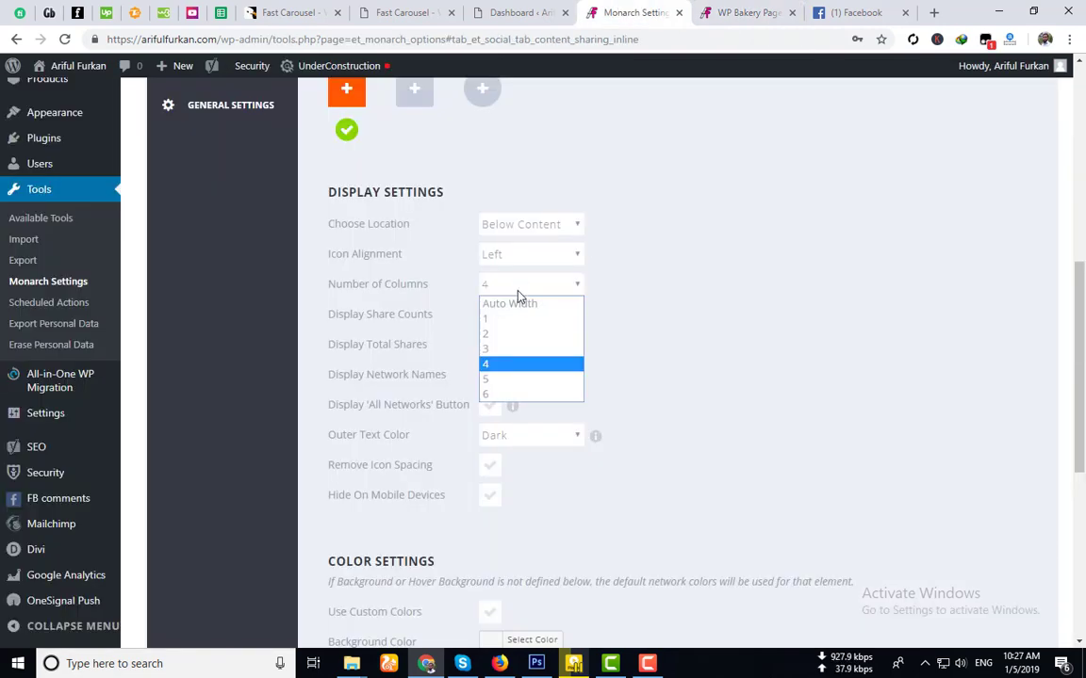
pyautogui.click(506, 393)
pyautogui.scroll(-5, 422, 531)
pyautogui.click(387, 460)
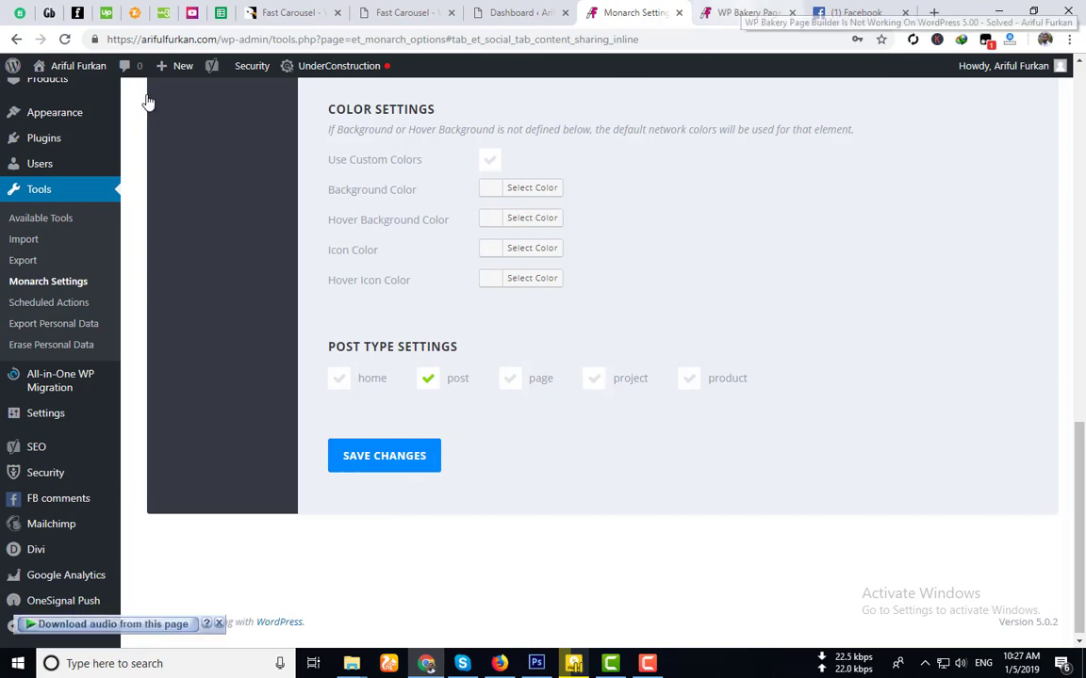
# Step: Reload the WP Bakery Page Builder post and check the column layout of the share icons below the comments
pyautogui.click(735, 16)
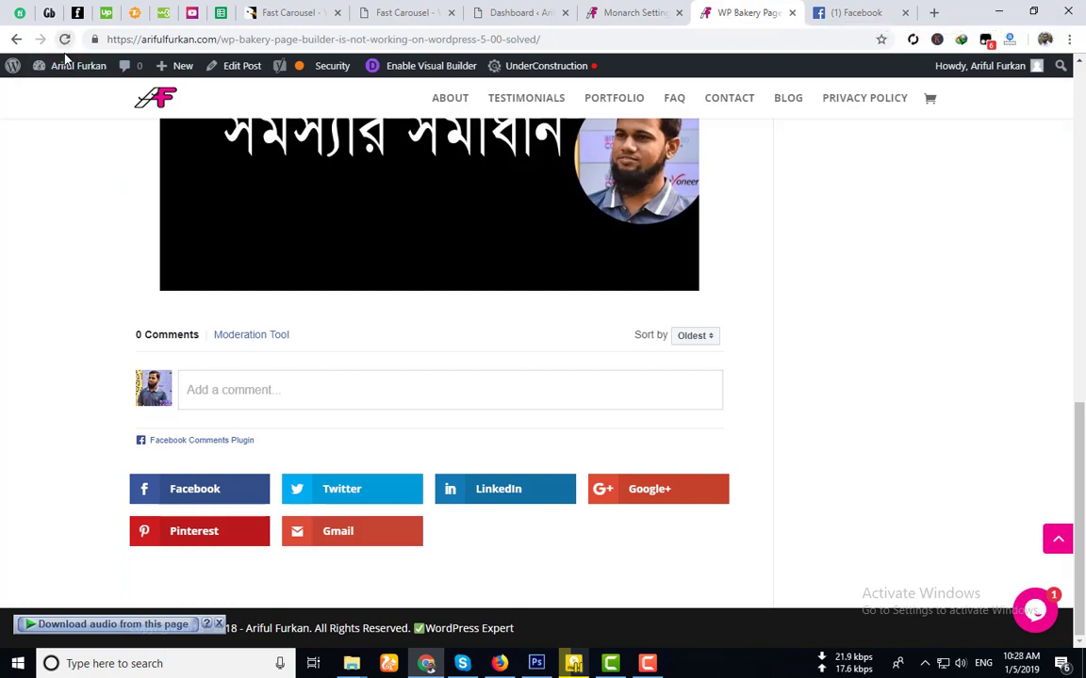
pyautogui.click(64, 40)
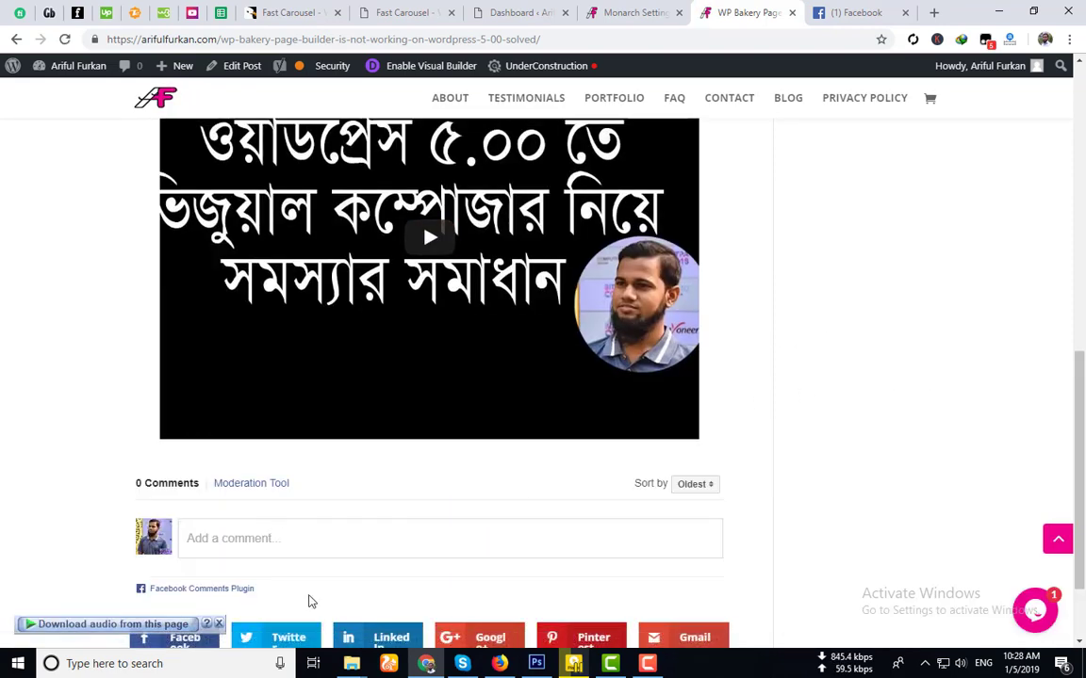
pyautogui.scroll(-2, 311, 601)
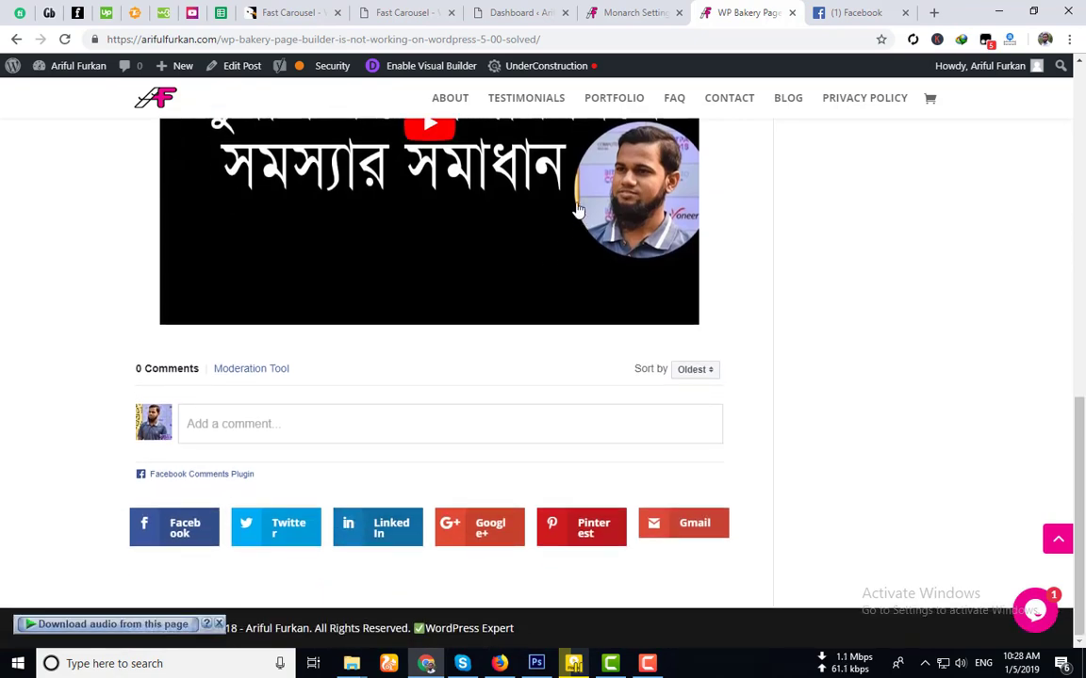
# Step: Set the inline share icons' Number of Columns back to 4 in the Monarch settings and save the changes
pyautogui.click(623, 10)
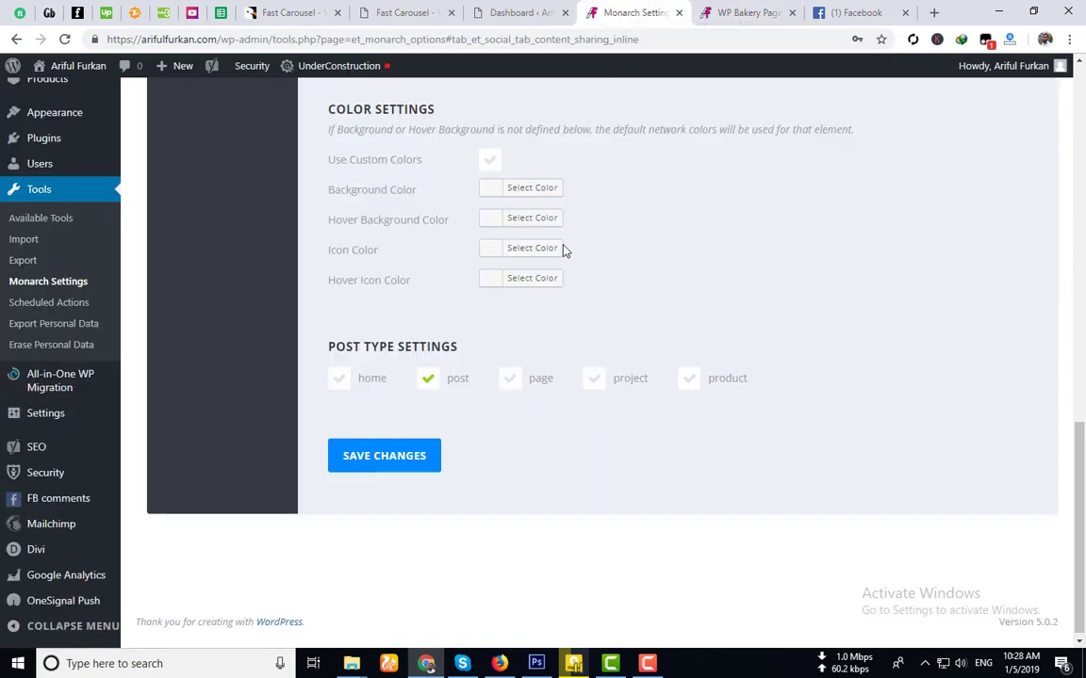
pyautogui.scroll(5, 556, 247)
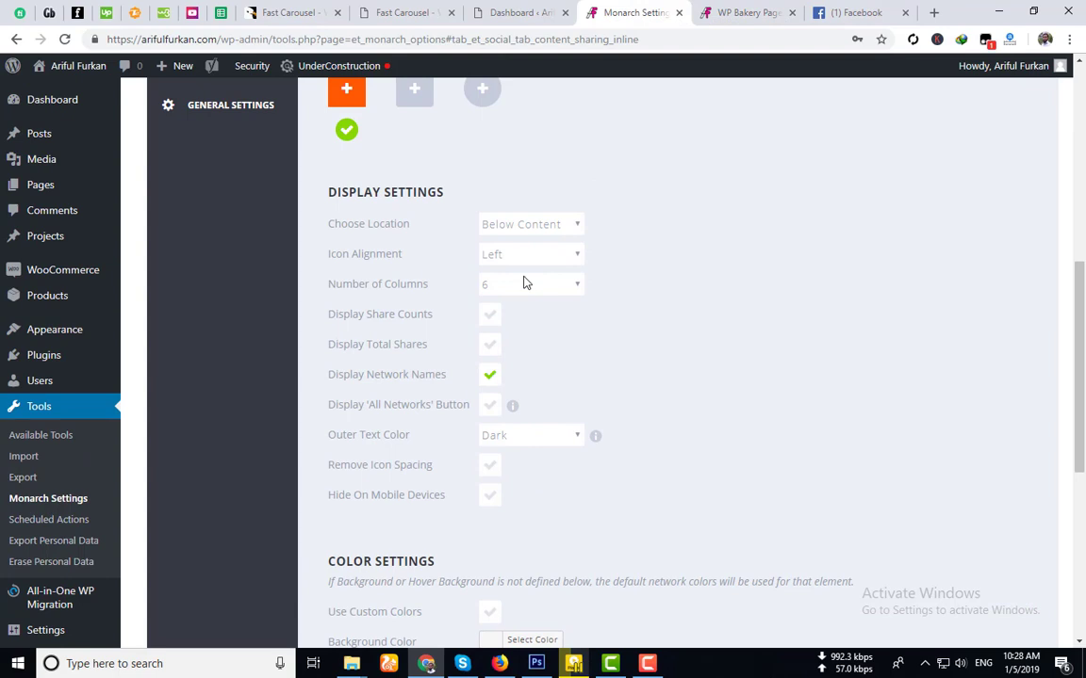
pyautogui.click(525, 283)
pyautogui.click(497, 365)
pyautogui.scroll(-4, 474, 485)
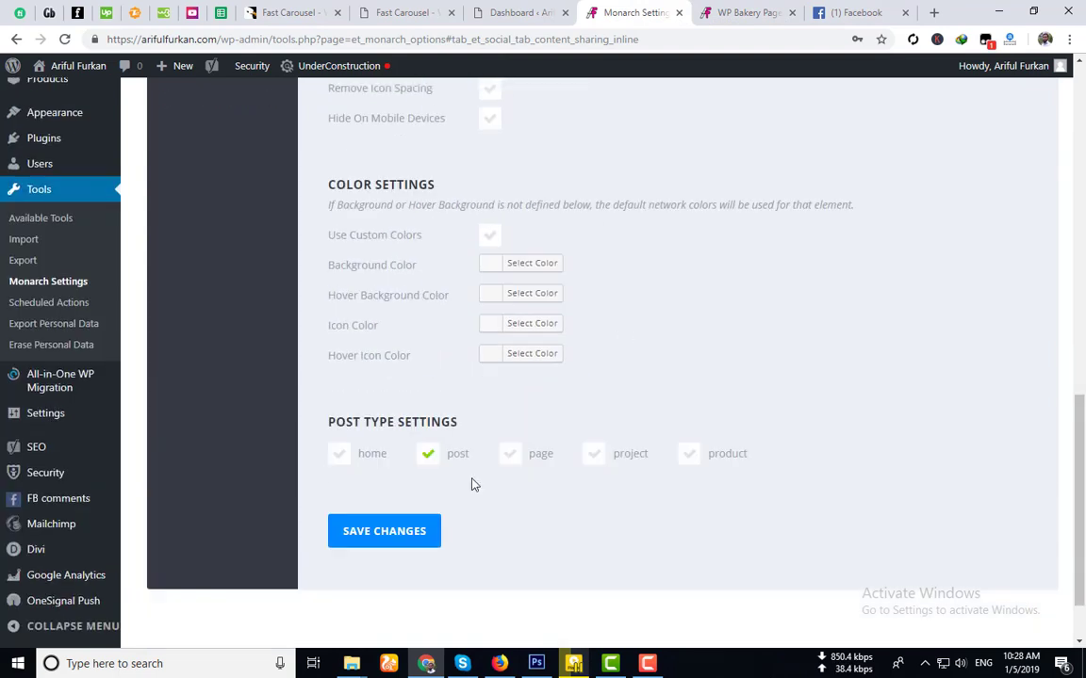
pyautogui.click(404, 532)
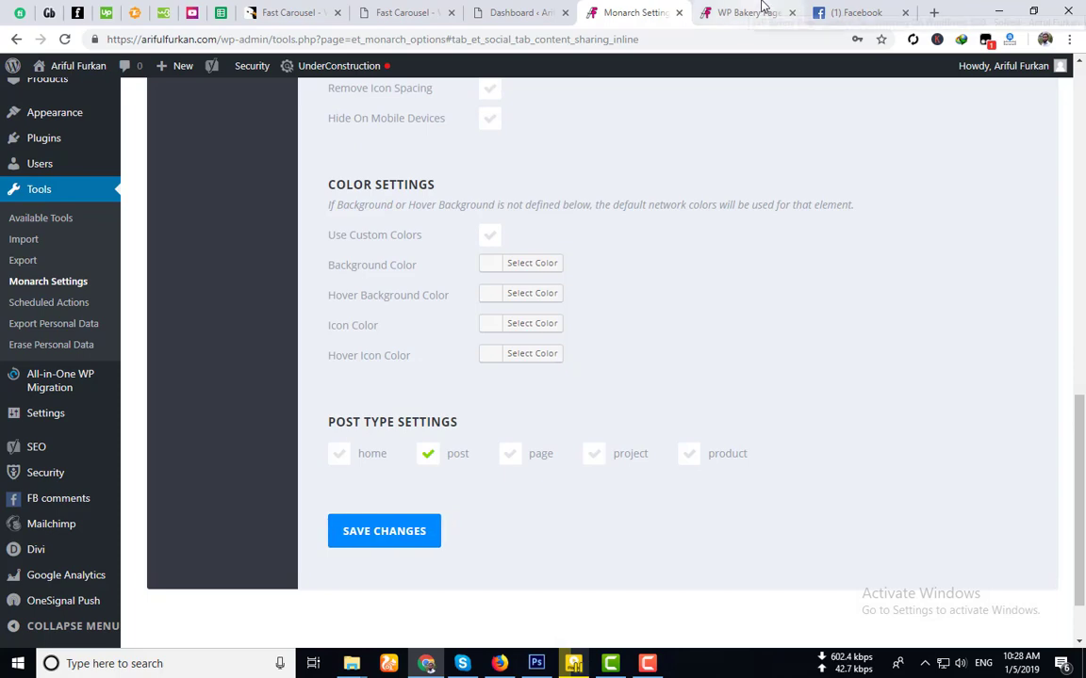
# Step: Open Monarch's Google Fonts settings and save them with Use Google Fonts enabled
pyautogui.scroll(15, 629, 302)
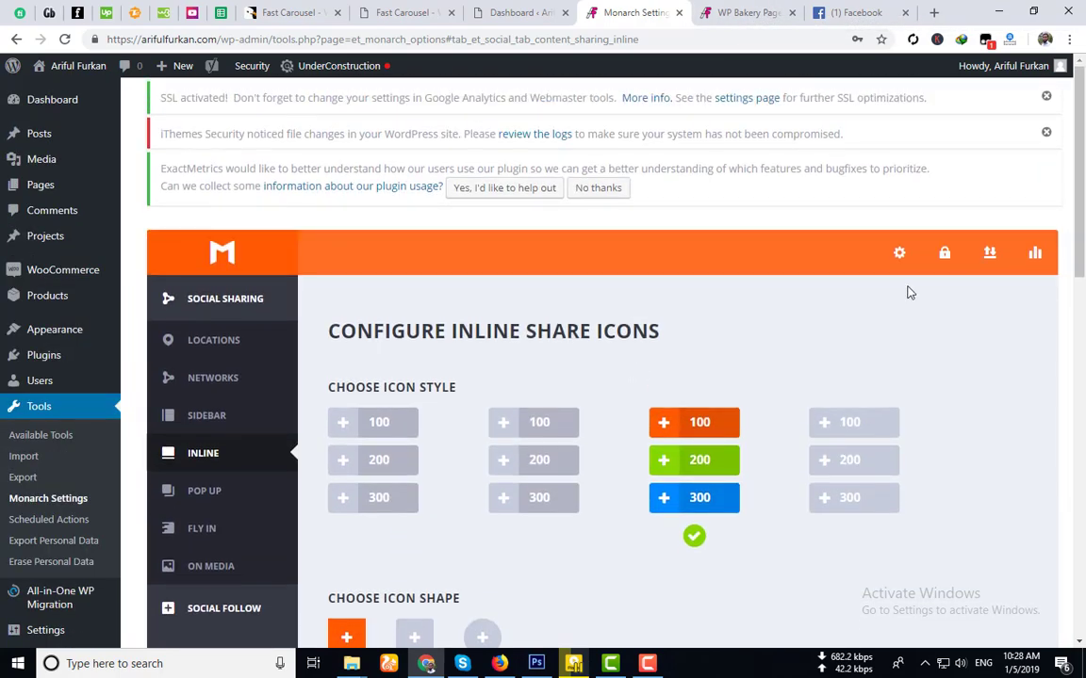
pyautogui.click(900, 253)
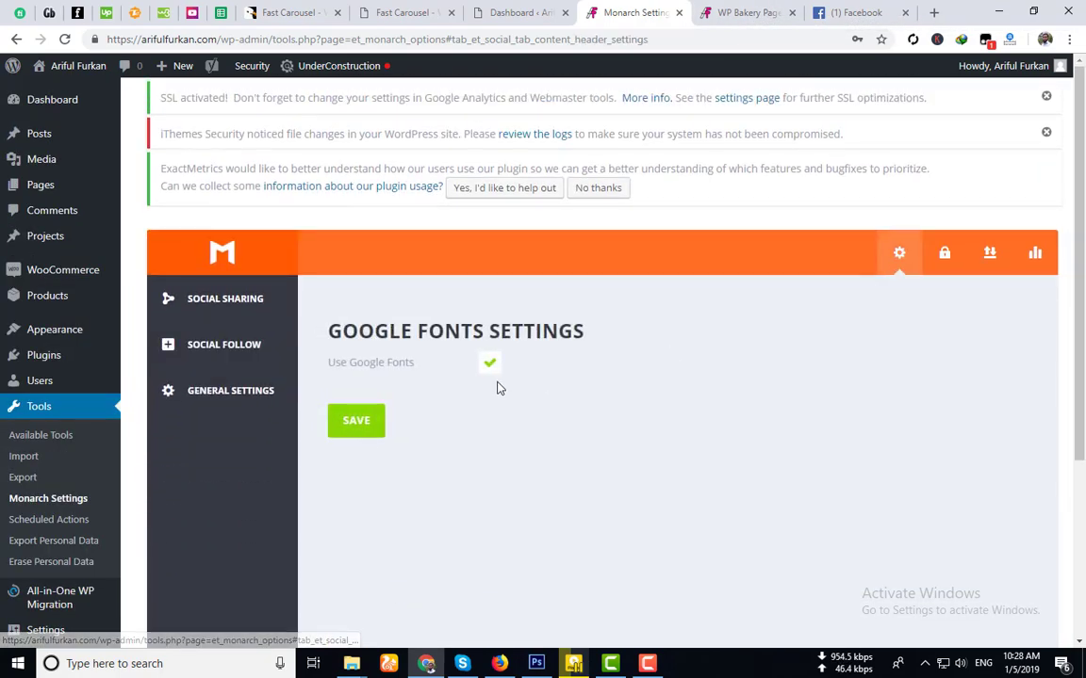
pyautogui.click(349, 425)
# Step: Review Monarch's Enable Updates authorization fields and its Import/Export settings options
pyautogui.click(945, 256)
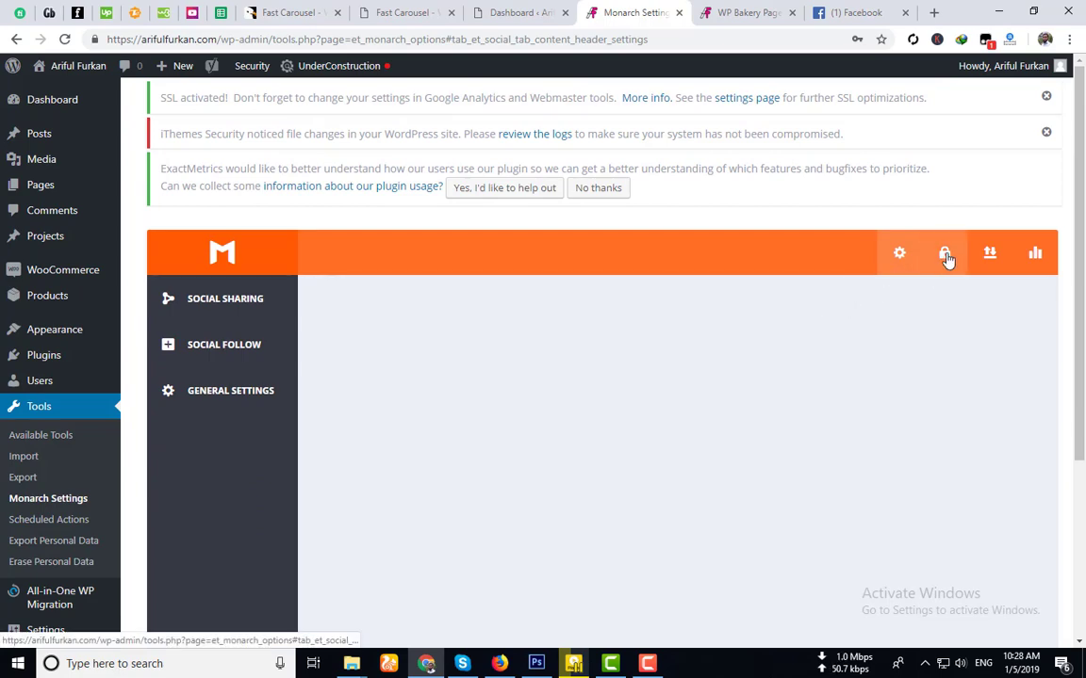
pyautogui.scroll(-1, 453, 366)
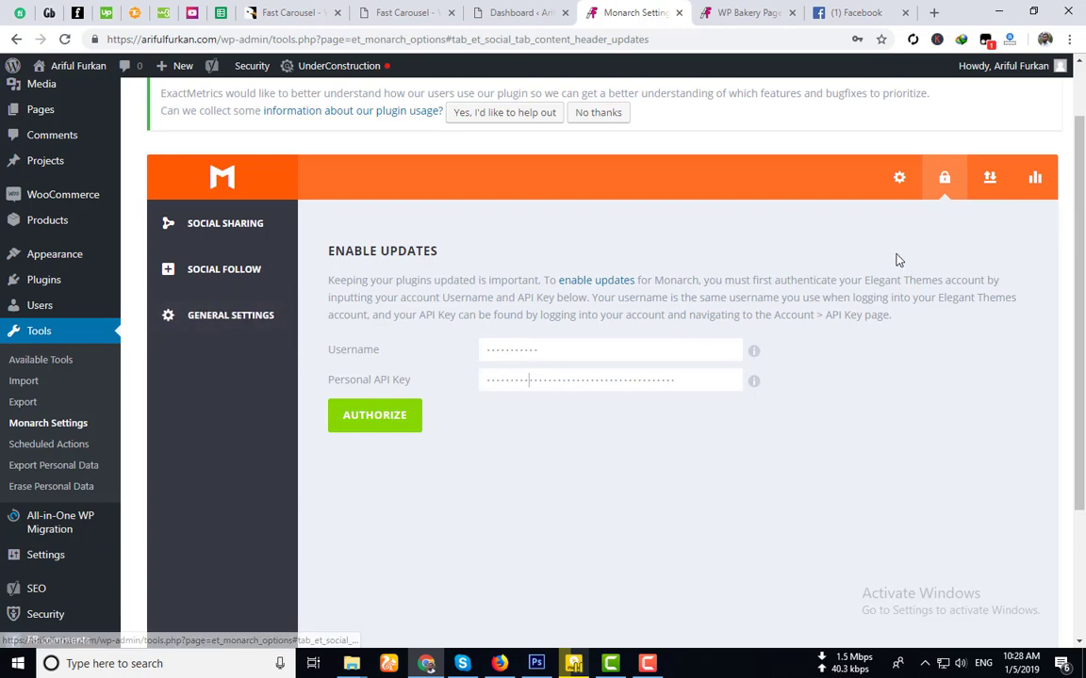
pyautogui.click(990, 178)
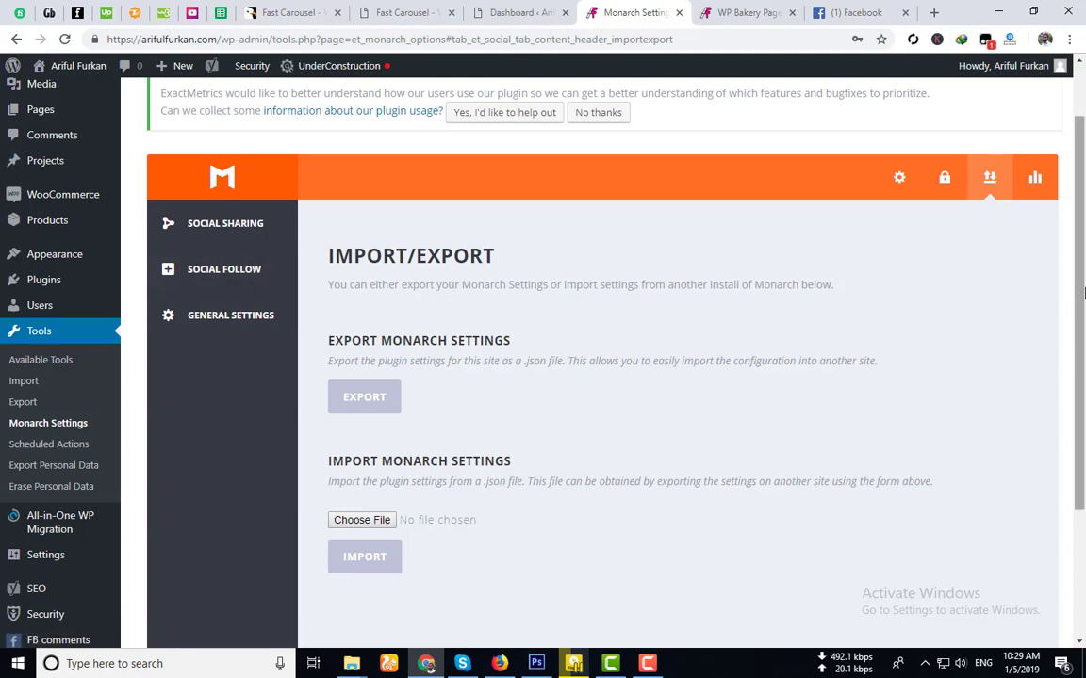
# Step: Look through the social sharing stats for the past 7 days, 30 days, 12 months and all time, dismissing the Skype notification
pyautogui.click(1035, 177)
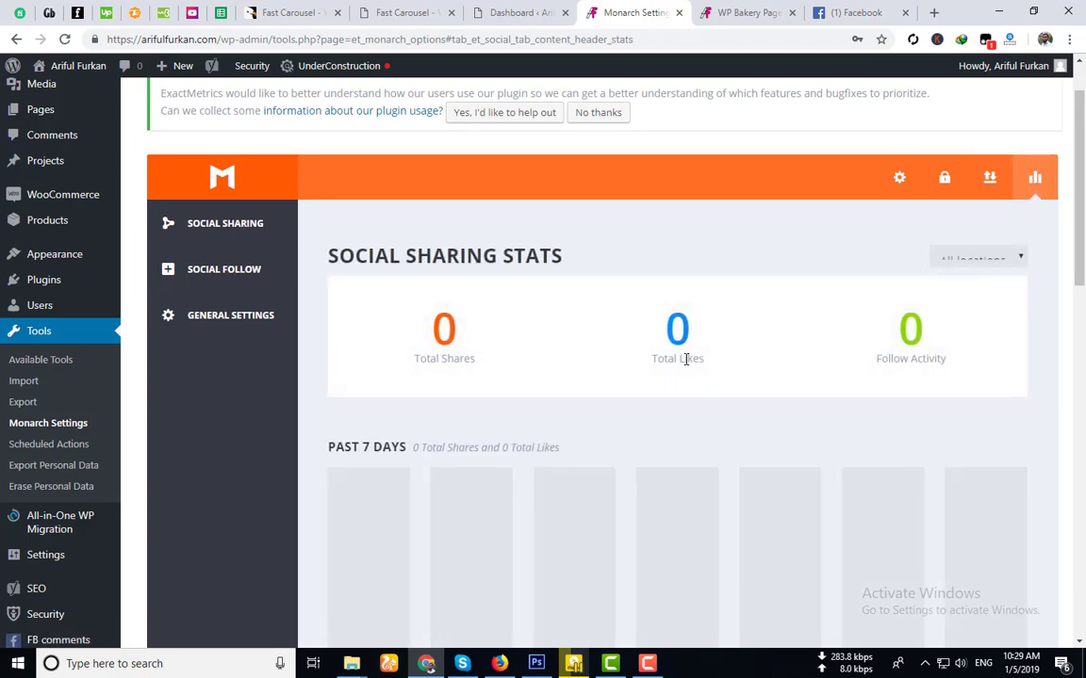
pyautogui.scroll(-3, 431, 313)
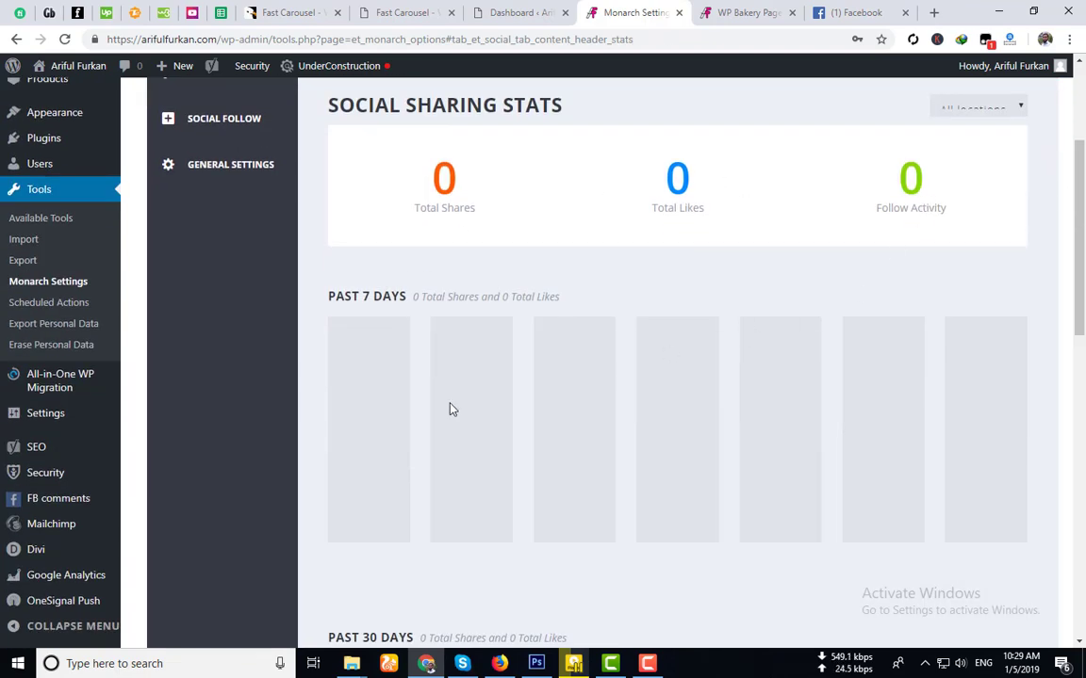
pyautogui.scroll(-2, 377, 330)
pyautogui.scroll(-3, 659, 377)
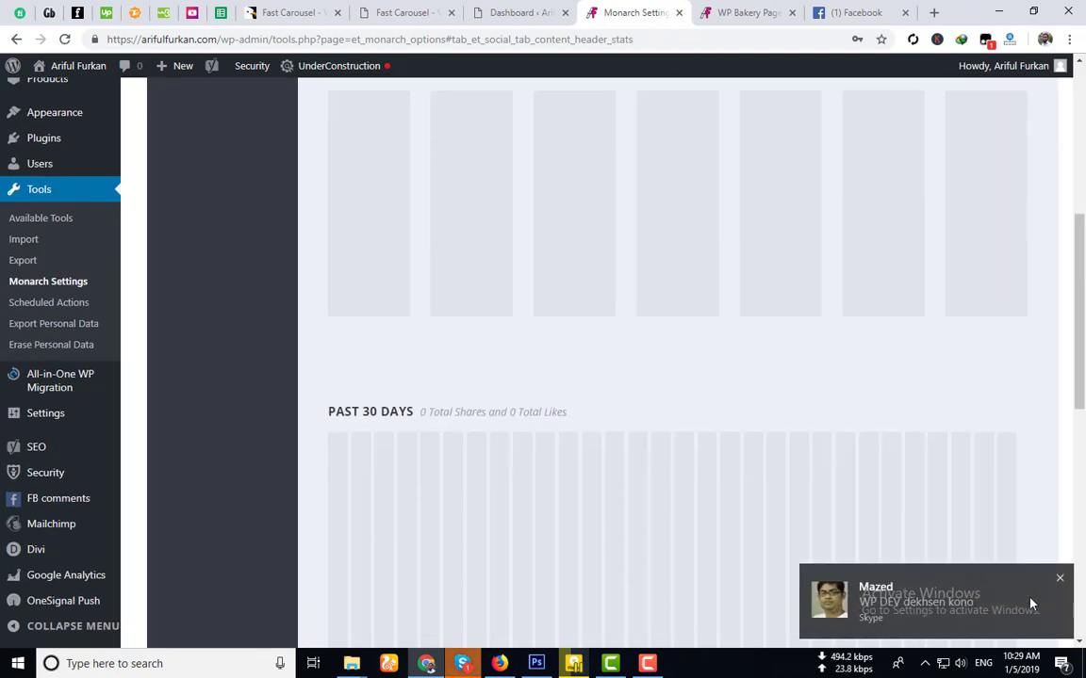
pyautogui.click(1059, 577)
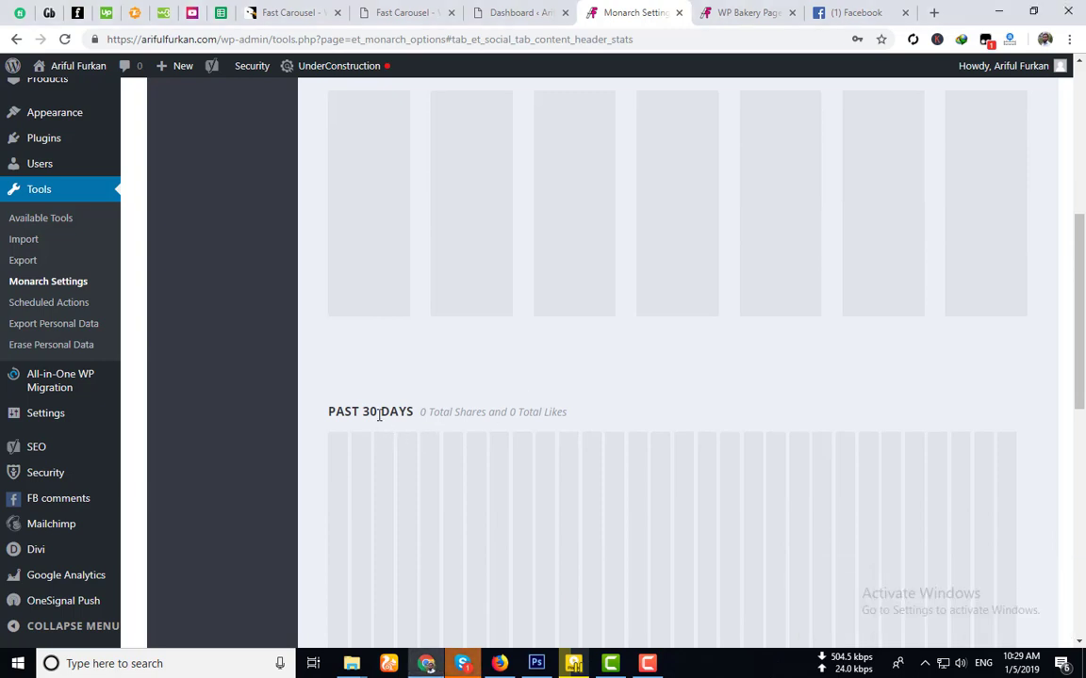
pyautogui.scroll(-5, 378, 415)
pyautogui.scroll(-5, 415, 387)
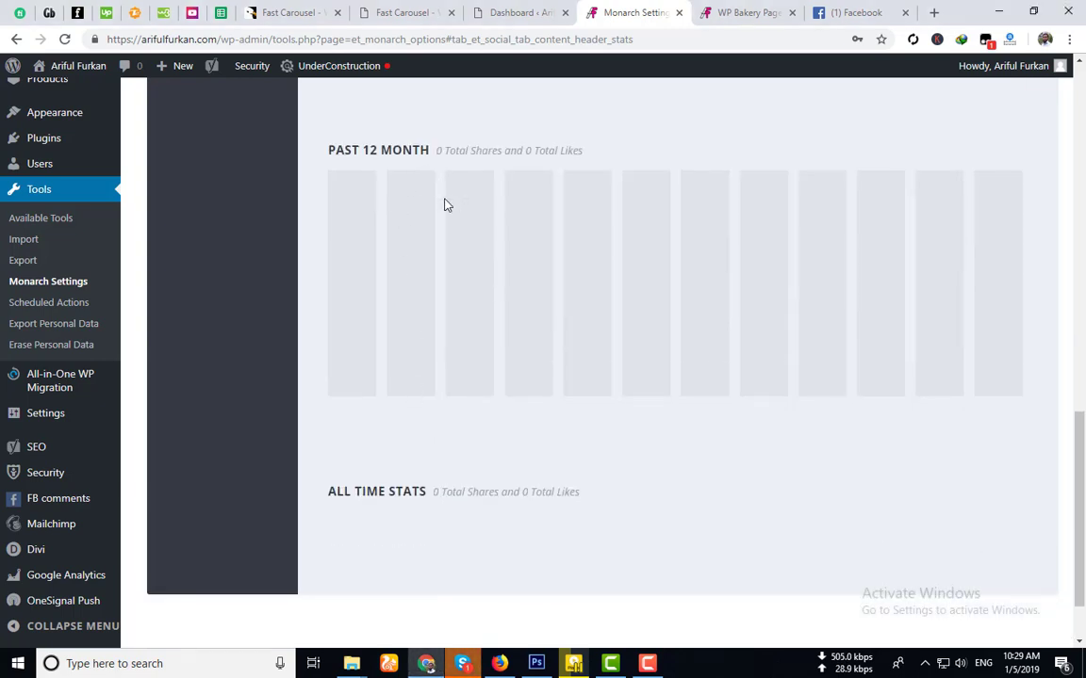
pyautogui.scroll(-2, 421, 466)
pyautogui.scroll(4, 487, 310)
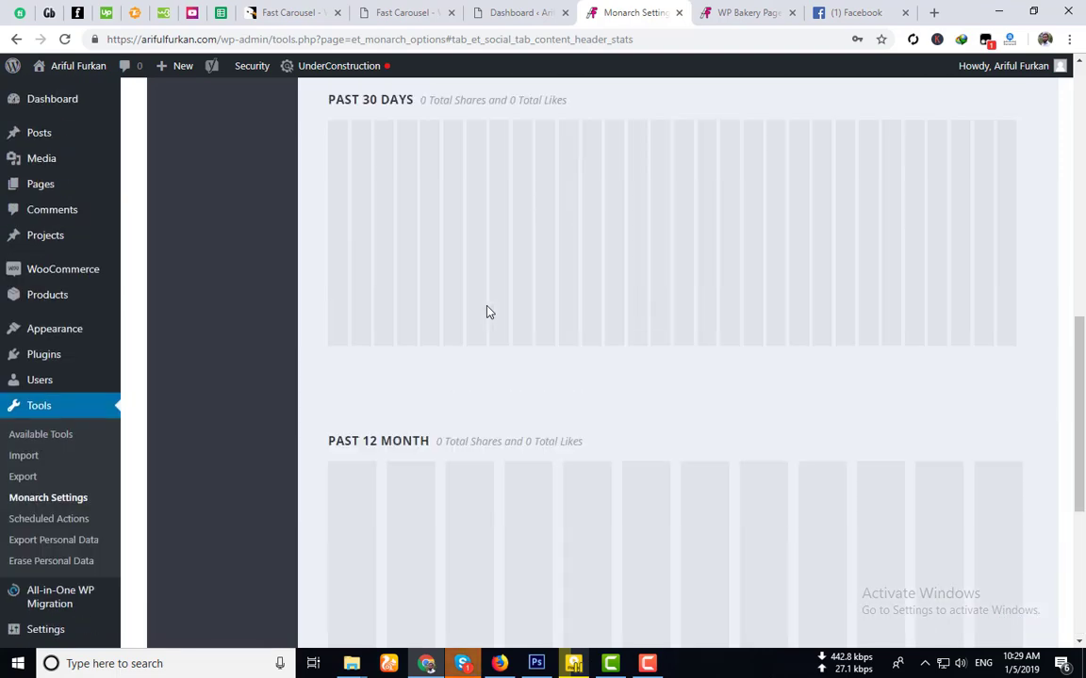
pyautogui.scroll(8, 487, 311)
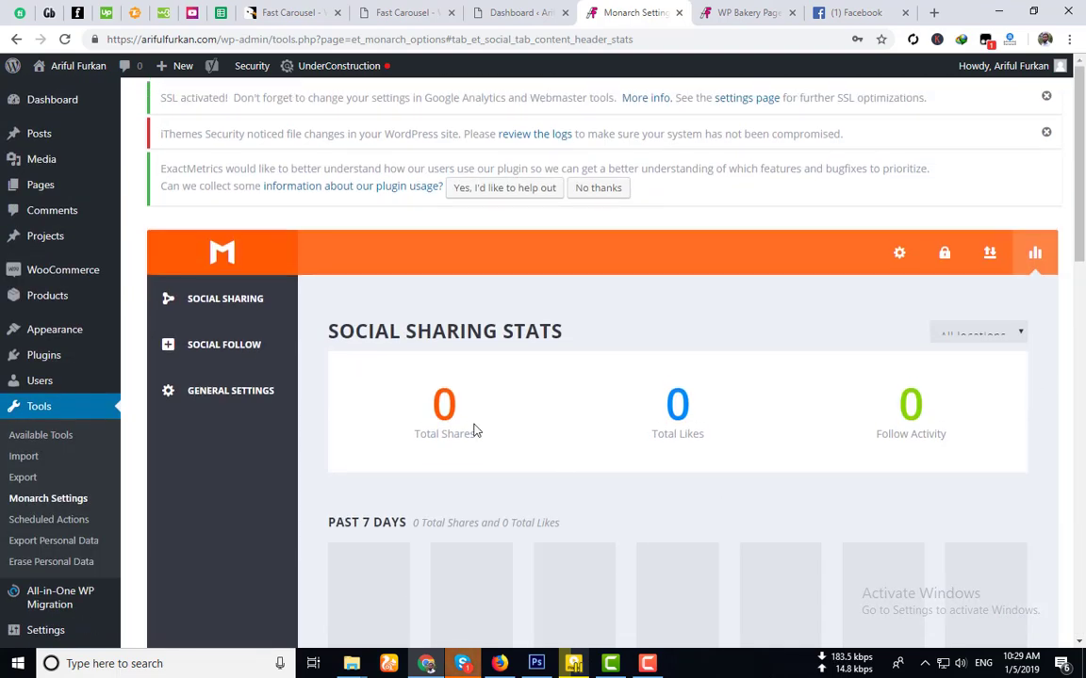
# Step: Check the social sharing stats for the Sidebar location and return the location filter to All locations
pyautogui.click(996, 331)
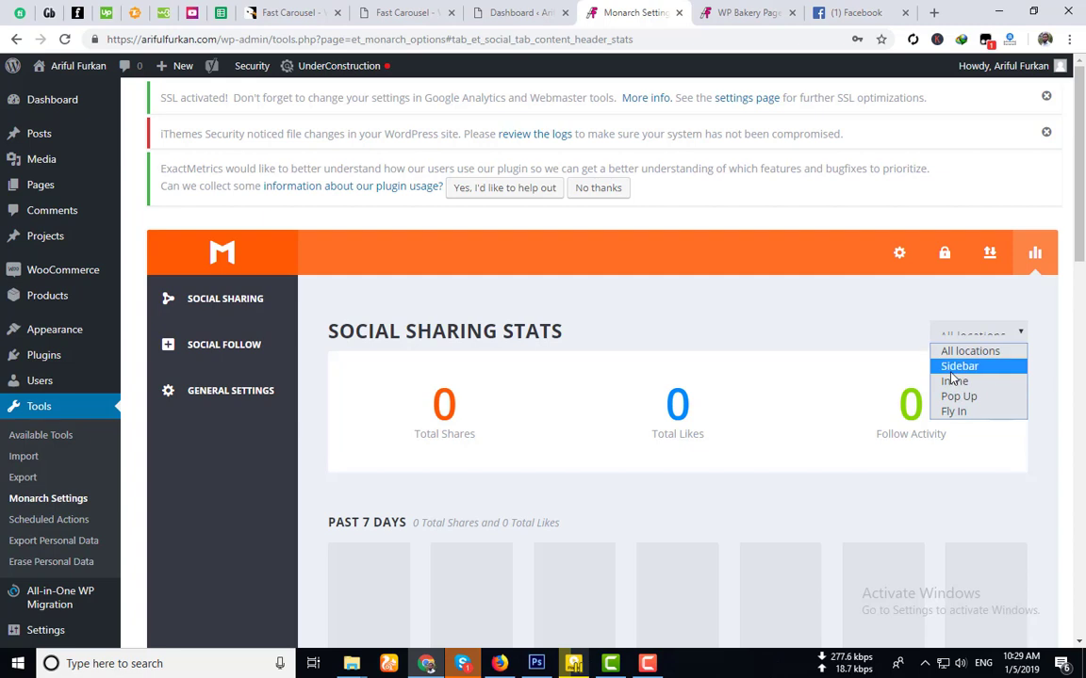
pyautogui.click(950, 372)
pyautogui.click(961, 335)
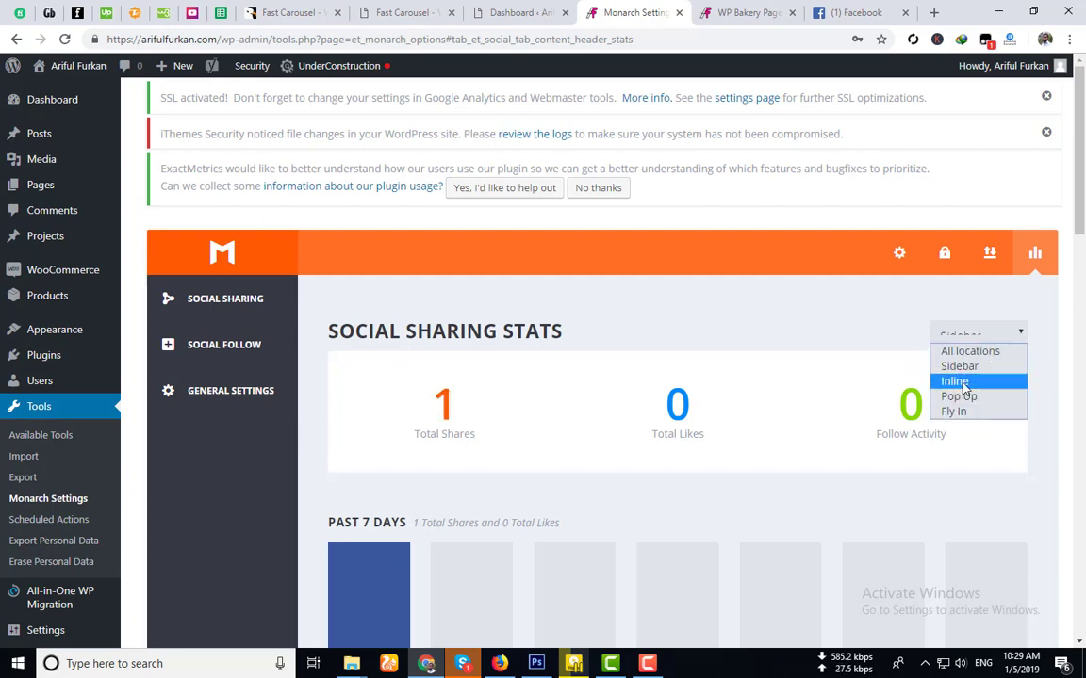
pyautogui.click(961, 333)
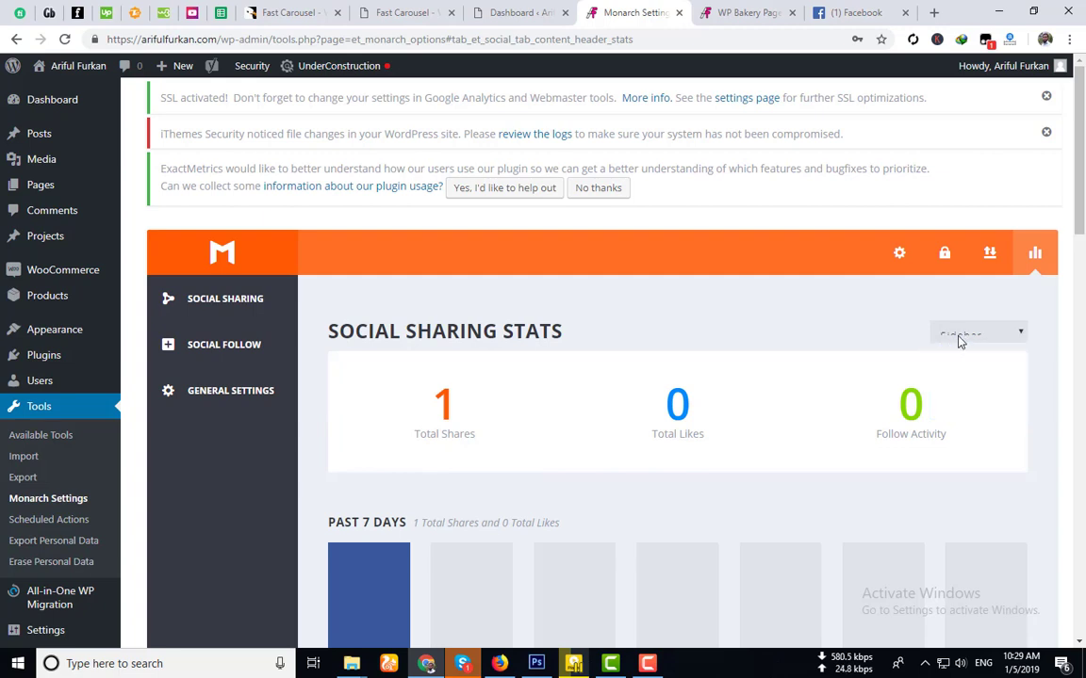
pyautogui.click(960, 337)
pyautogui.click(957, 352)
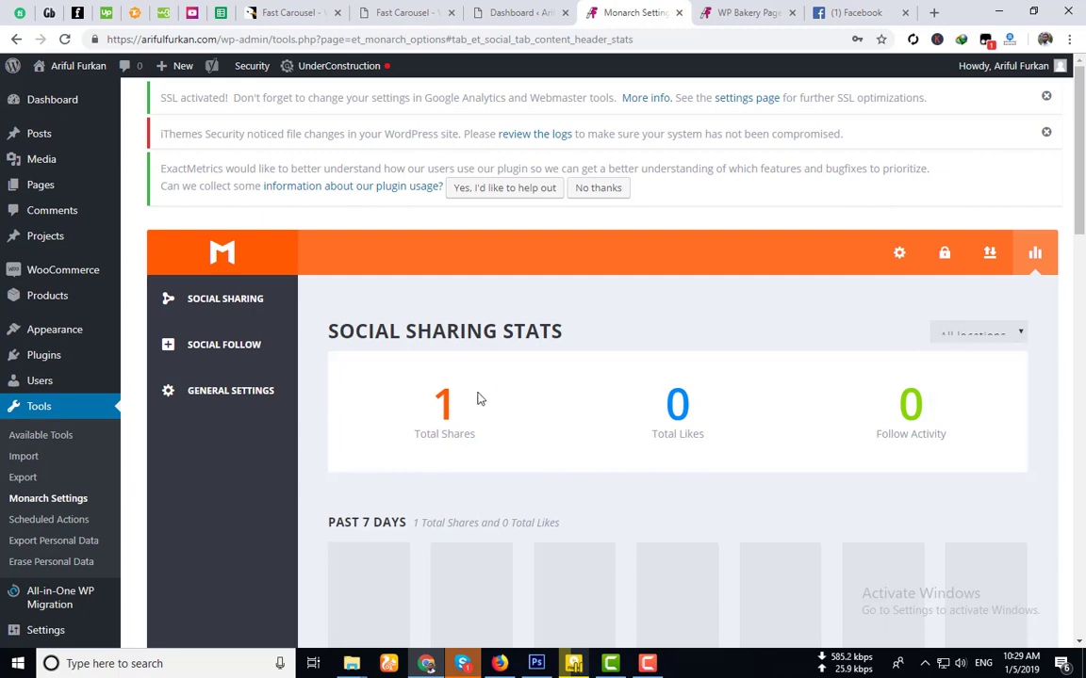